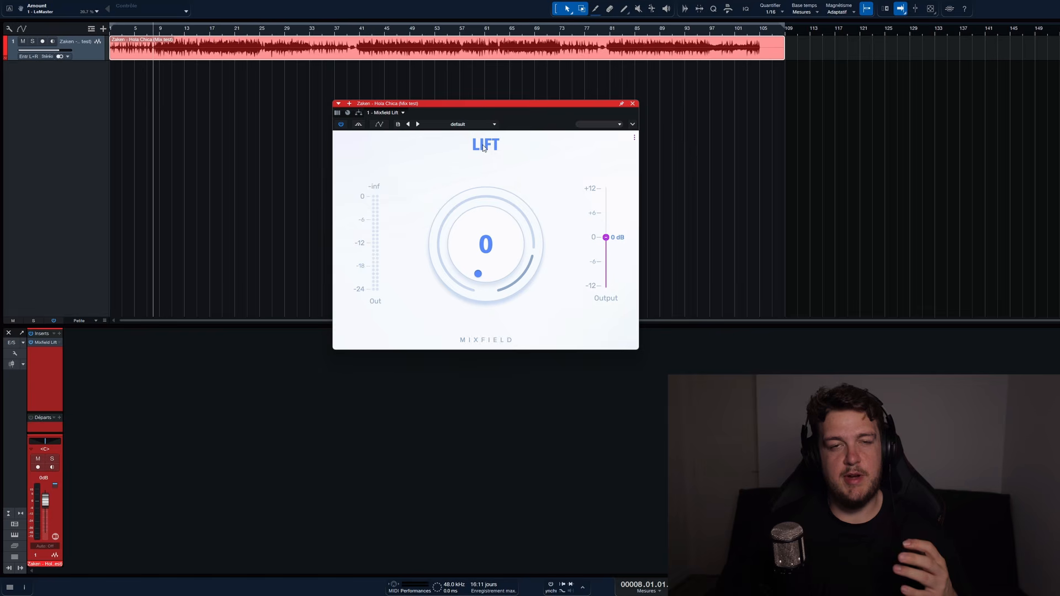
Try out the Lift plug-in's main amount at 88 and 73, ending at 75.
{"action": "left_click_drag", "start_coordinate": [504, 237], "coordinate": [504, 173]}
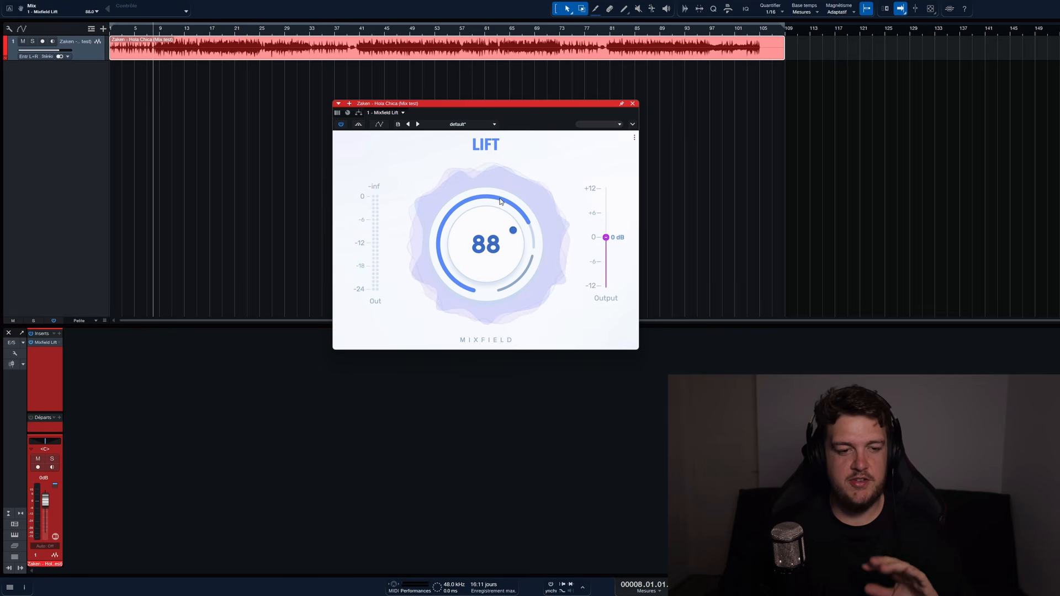
{"action": "left_click_drag", "start_coordinate": [554, 213], "coordinate": [495, 238]}
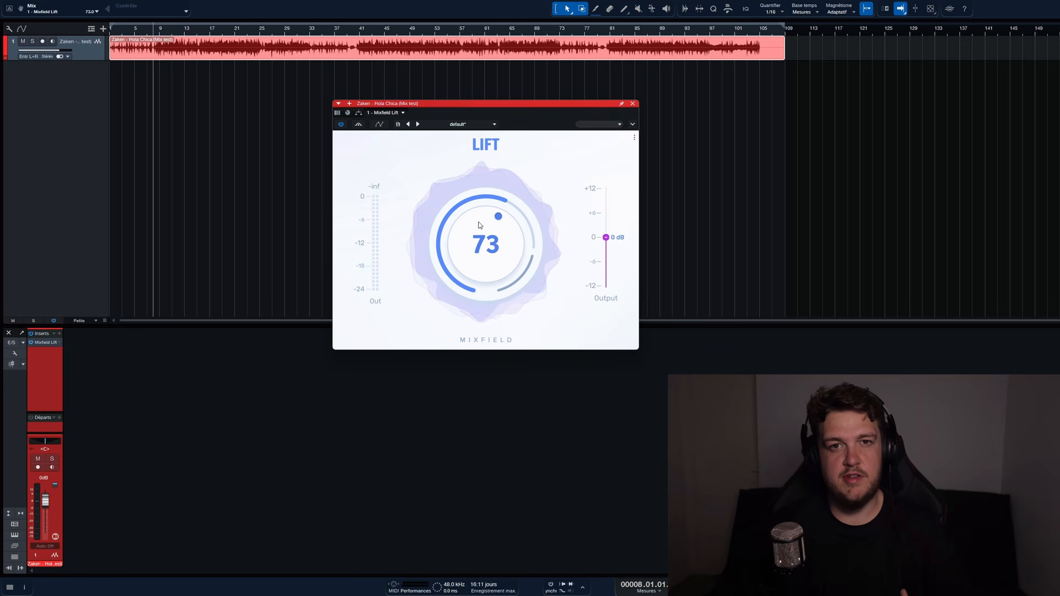
{"action": "scroll", "coordinate": [494, 241], "scroll_direction": "up", "scroll_amount": 2}
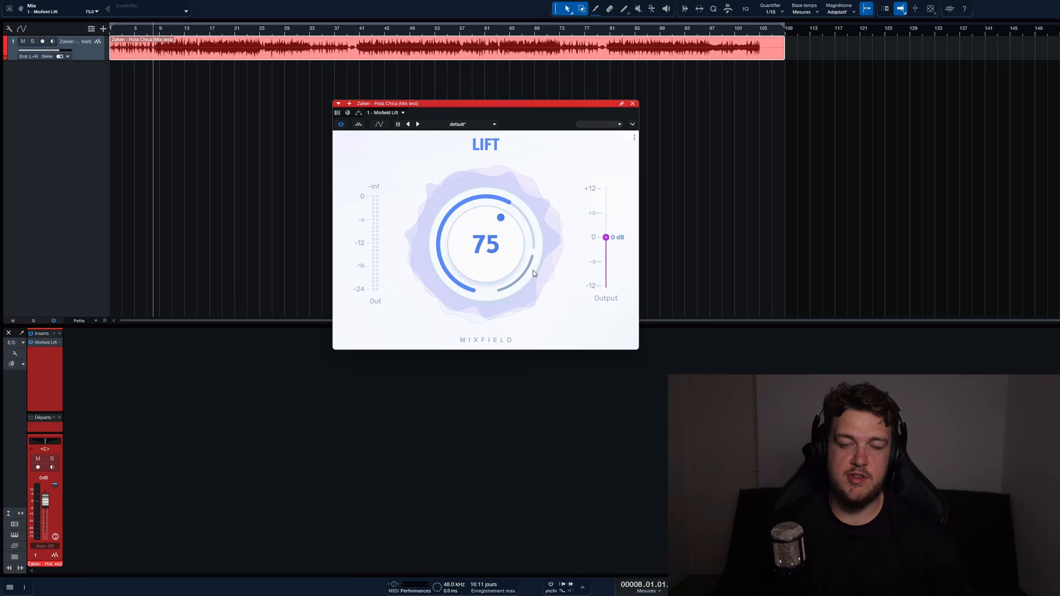
Close Lift and remove it from the track's inserts, and bring up the LeMaster plug-in on the Main bus.
{"action": "left_click", "coordinate": [633, 104]}
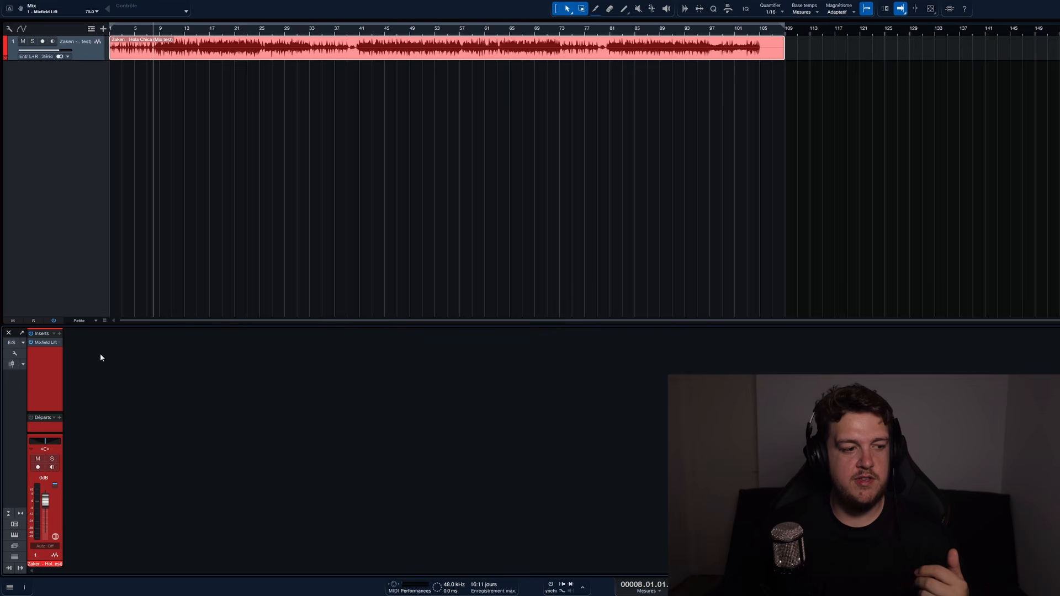
{"action": "left_click", "coordinate": [59, 343]}
{"action": "left_click", "coordinate": [85, 422]}
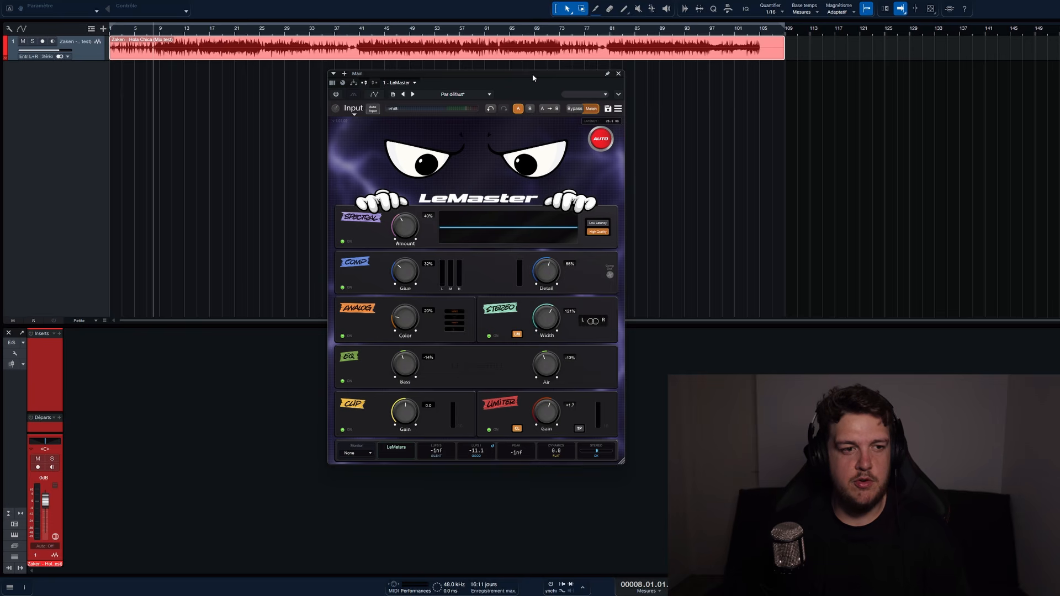
{"action": "left_click_drag", "start_coordinate": [531, 77], "coordinate": [526, 78]}
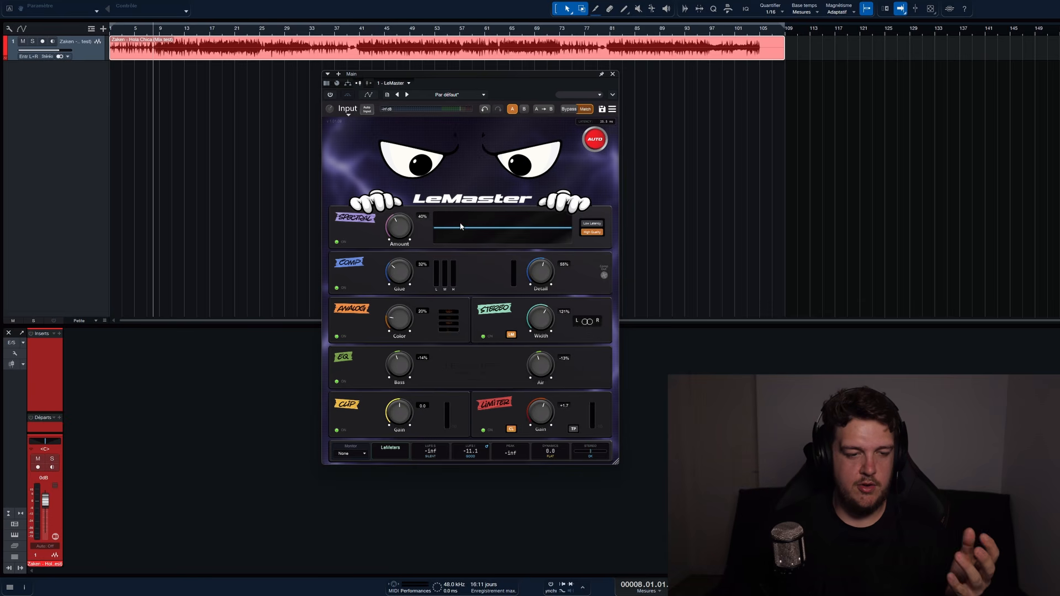
Reset all LeMaster knobs to neutral with Width at 100%, Low Latency on and Match off, and audition the track.
{"action": "left_click_drag", "start_coordinate": [398, 227], "coordinate": [394, 422]}
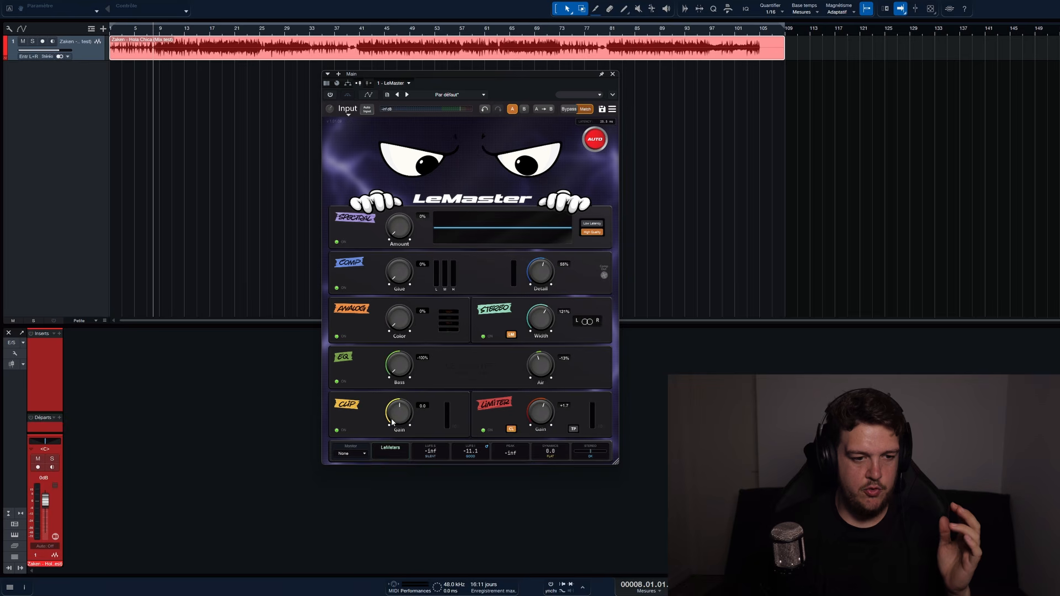
{"action": "double_click", "coordinate": [401, 368]}
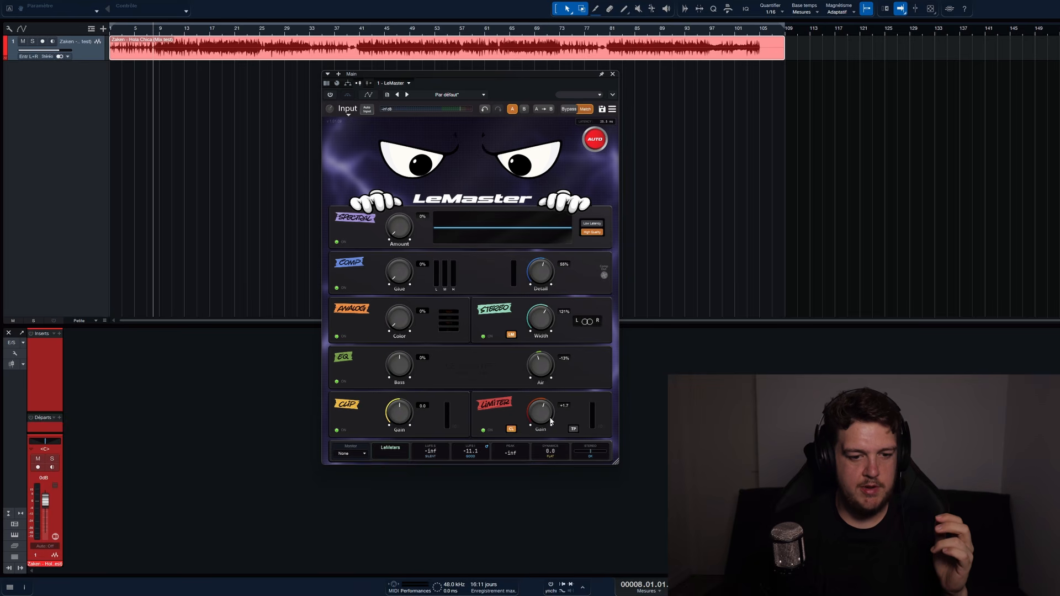
{"action": "left_click", "coordinate": [606, 143]}
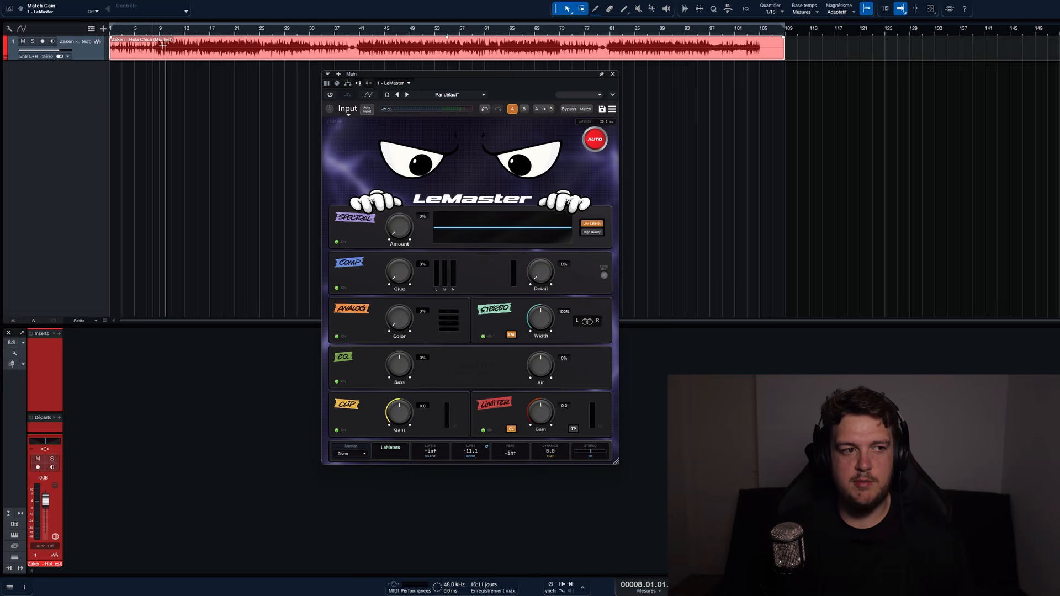
{"action": "key", "text": "space"}
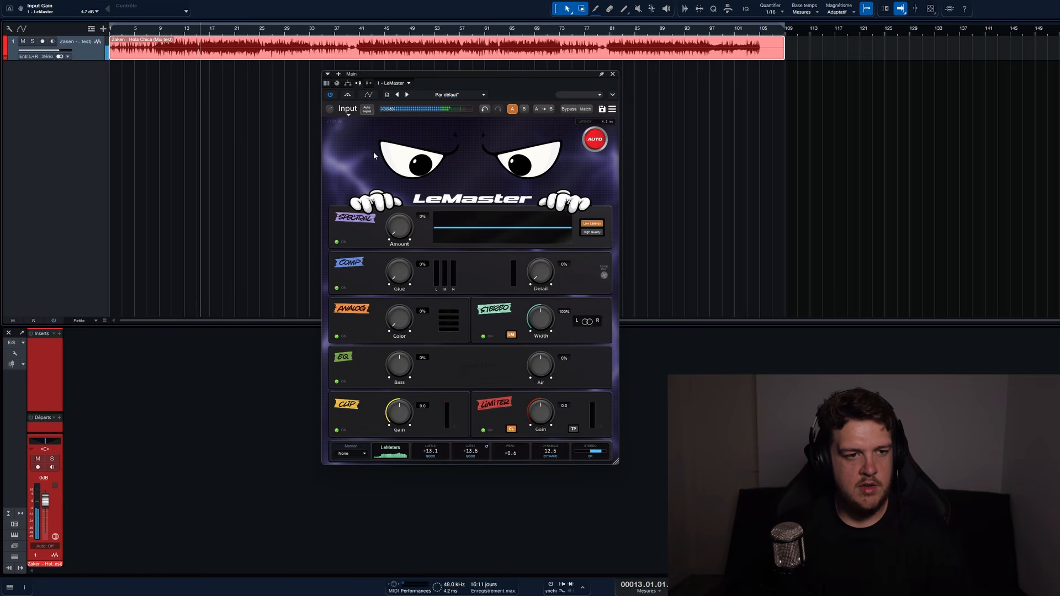
{"action": "key", "text": "space"}
Compare trial settings in slots A and B, with Detail at 37% in A and 34% in B, and undo the changes in A.
{"action": "scroll", "coordinate": [328, 113], "scroll_direction": "down", "scroll_amount": 4}
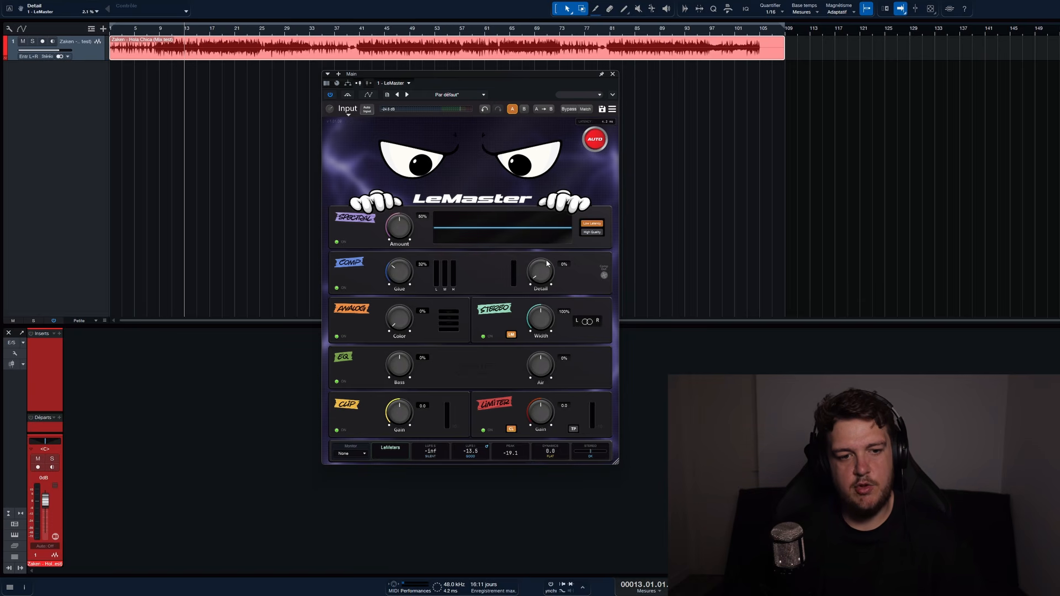
{"action": "left_click", "coordinate": [524, 109]}
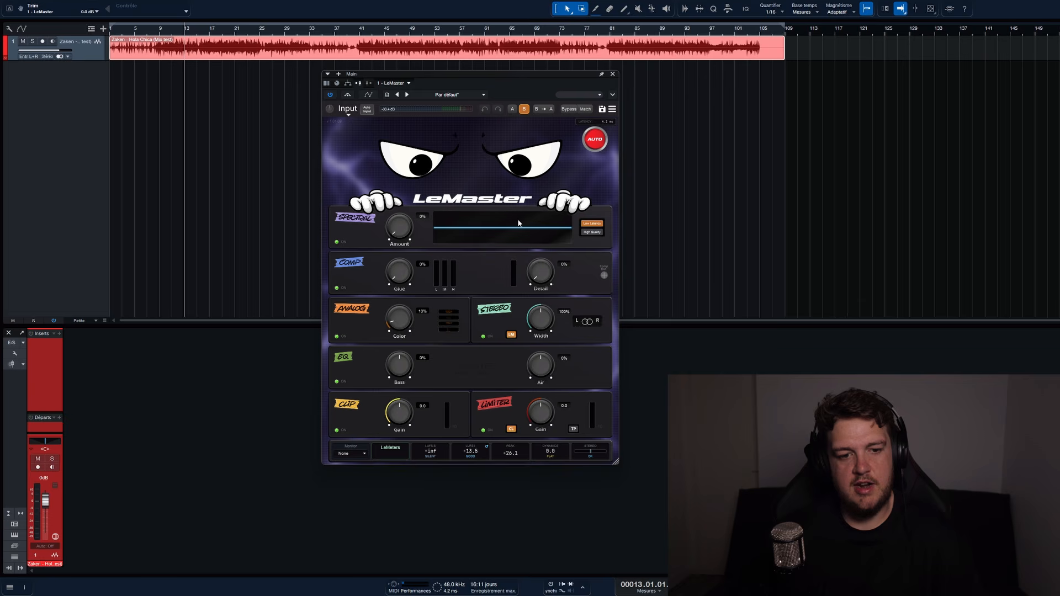
{"action": "left_click", "coordinate": [512, 109]}
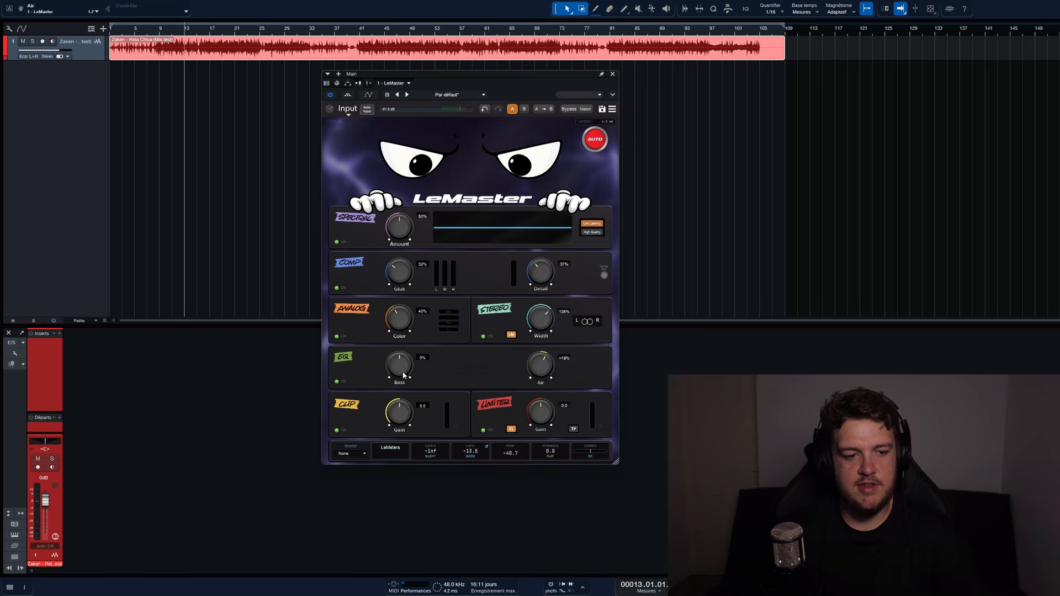
{"action": "left_click", "coordinate": [526, 110]}
{"action": "left_click_drag", "start_coordinate": [533, 279], "coordinate": [543, 272]}
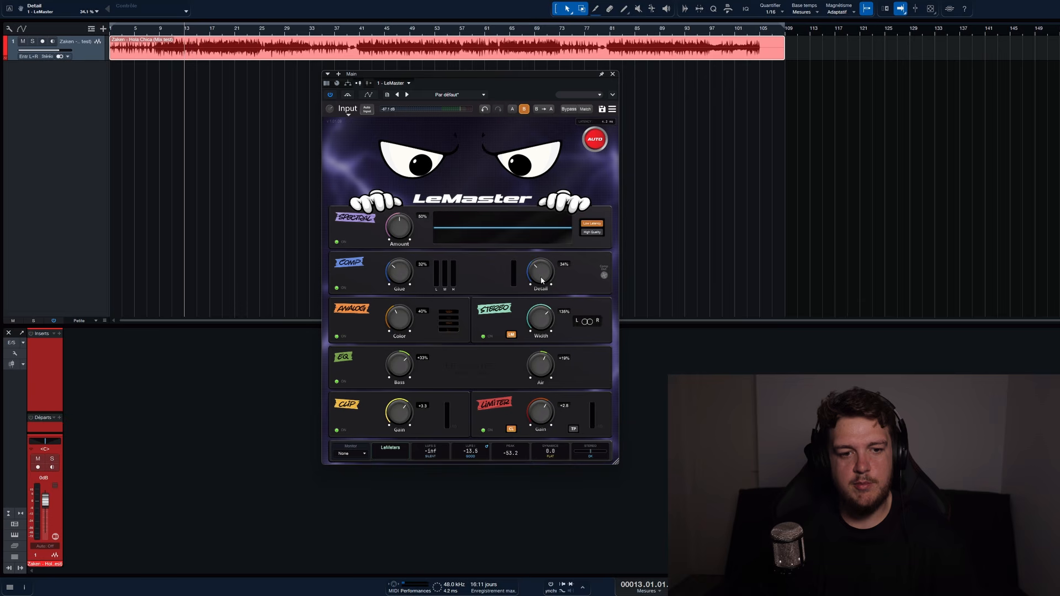
{"action": "left_click", "coordinate": [513, 109]}
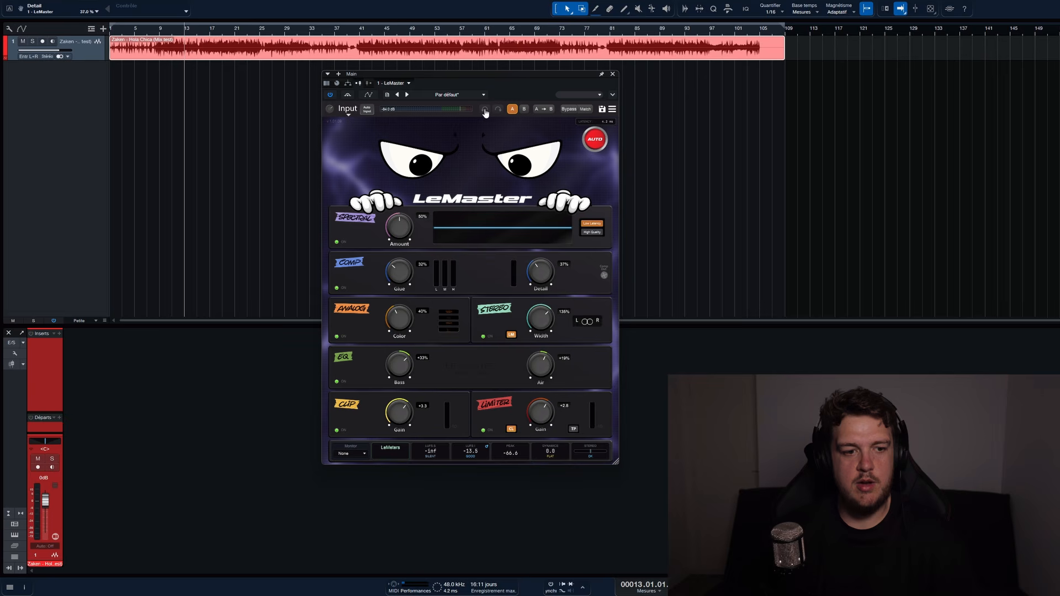
{"action": "left_click", "coordinate": [485, 110]}
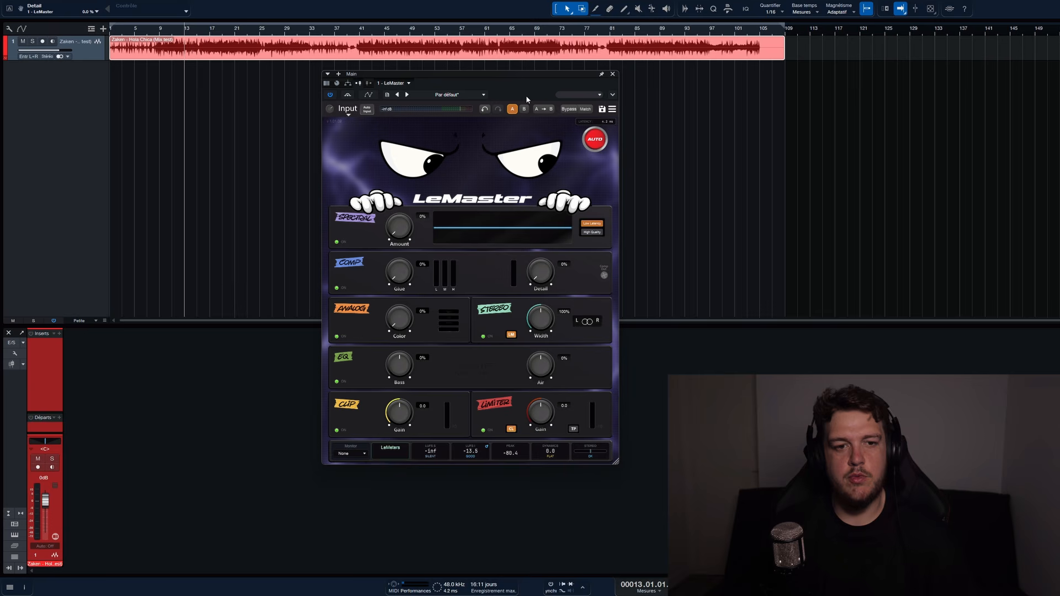
Toggle Bypass, Match gain and the Clip and Limiter modules, returning each to its starting state.
{"action": "left_click", "coordinate": [569, 109]}
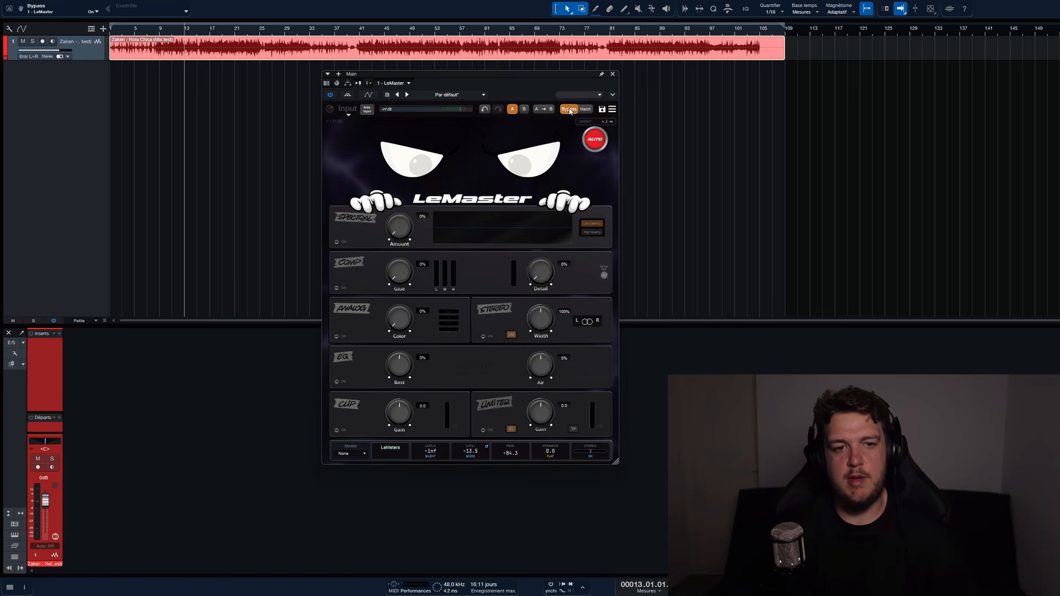
{"action": "left_click", "coordinate": [586, 109]}
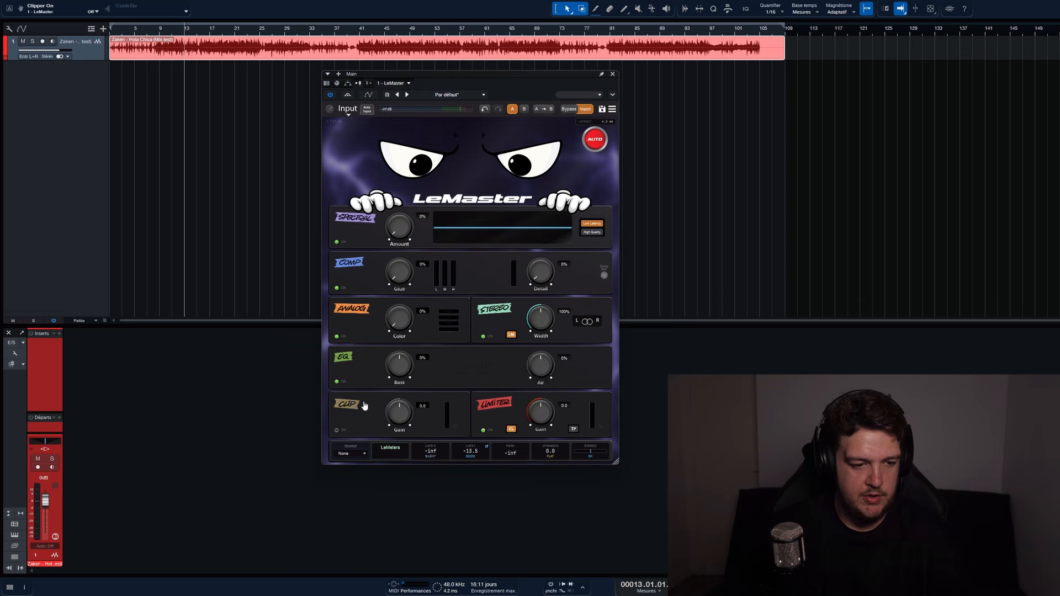
{"action": "left_click", "coordinate": [508, 404]}
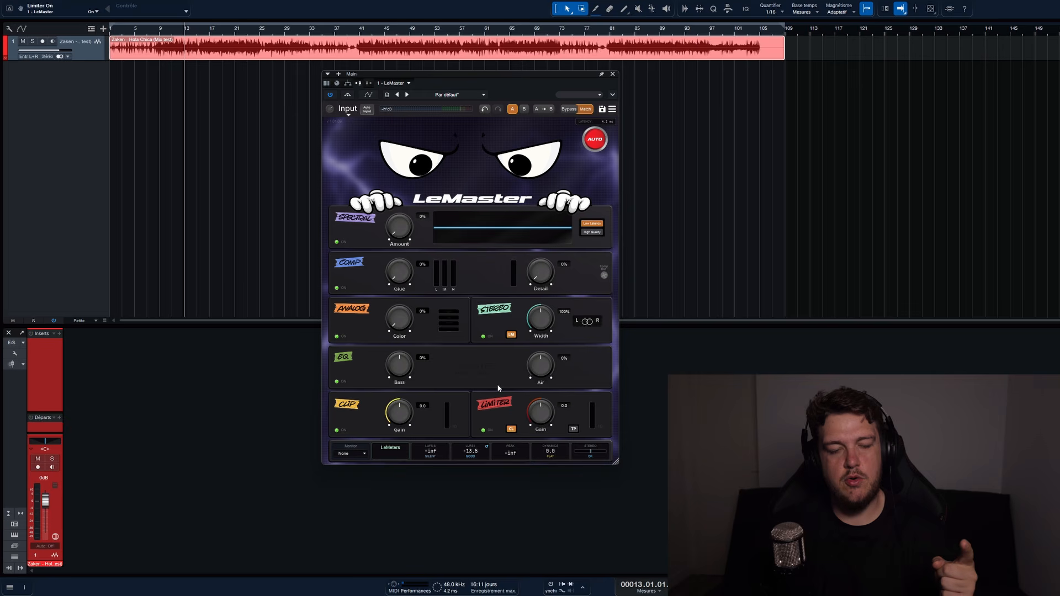
{"action": "left_click", "coordinate": [570, 109]}
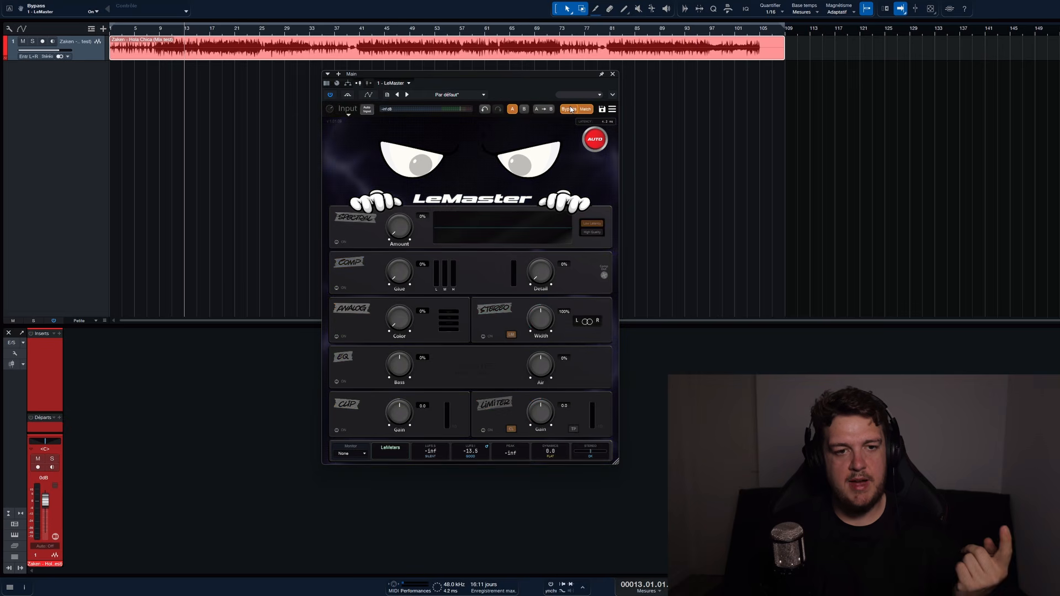
{"action": "left_click", "coordinate": [571, 108]}
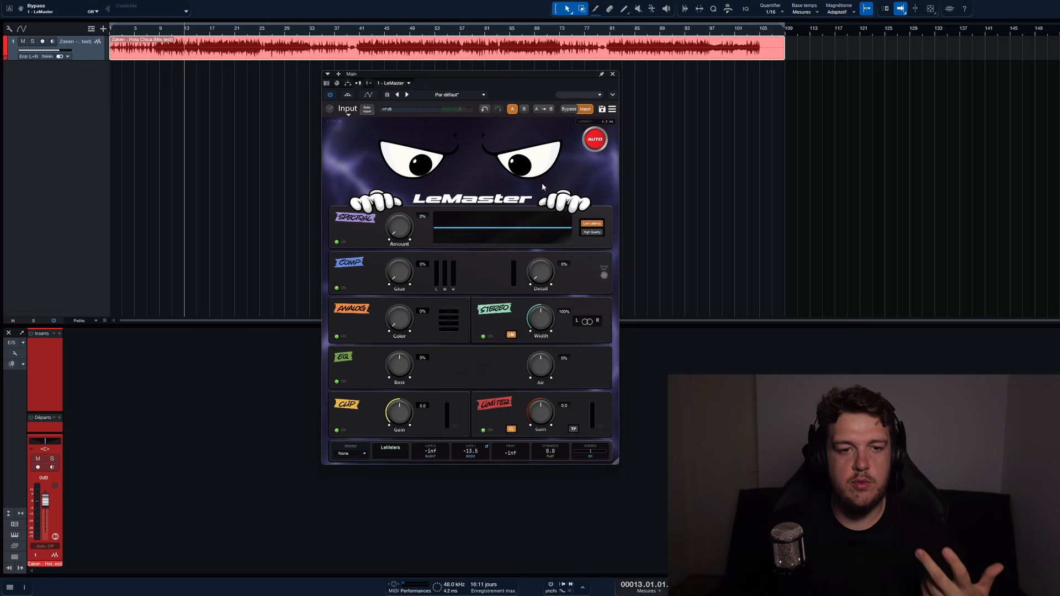
{"action": "left_click", "coordinate": [585, 109]}
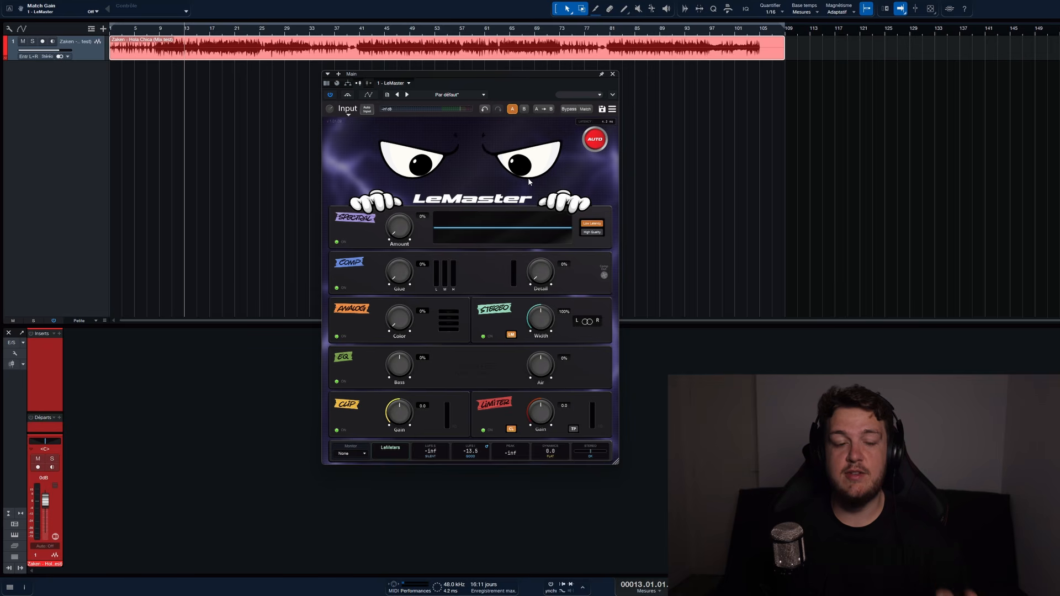
Load the Mixfield Master preset, try Width at 110% and Detail at 32%, and undo back to the default settings.
{"action": "left_click", "coordinate": [453, 96]}
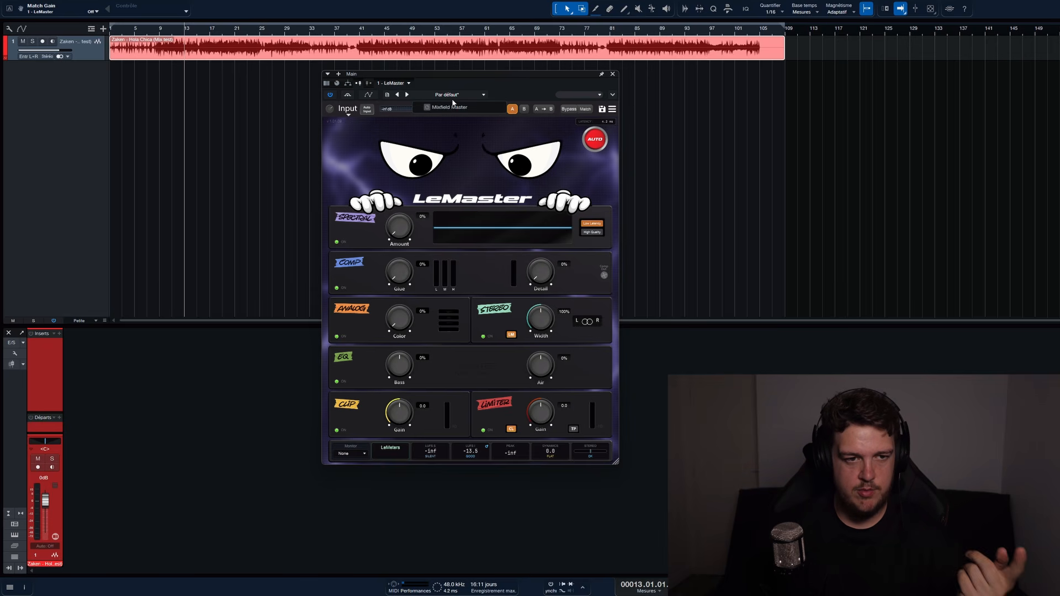
{"action": "left_click", "coordinate": [450, 107]}
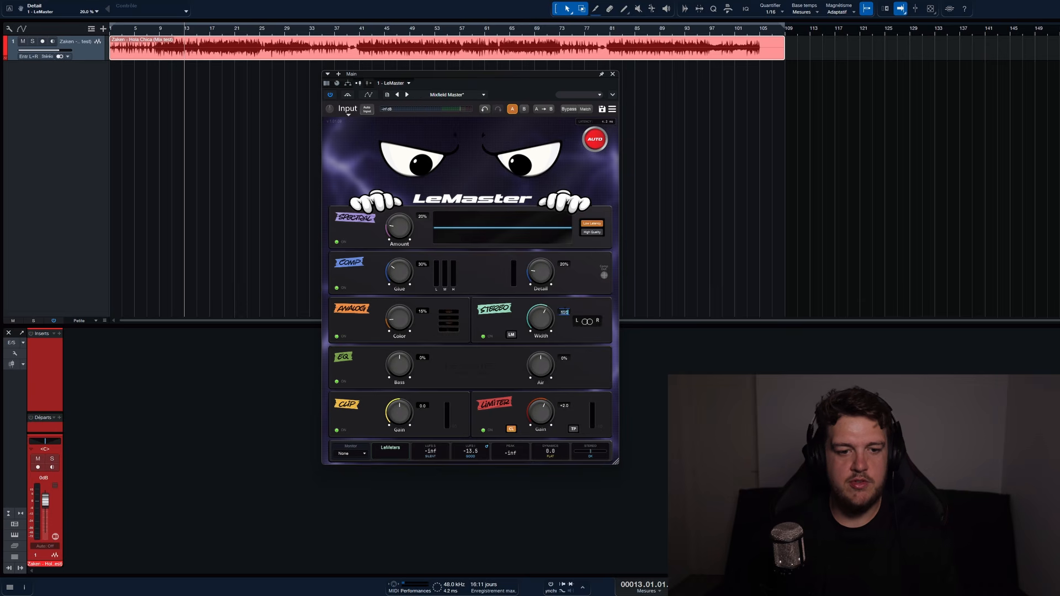
{"action": "scroll", "coordinate": [578, 313], "scroll_direction": "down", "scroll_amount": 2}
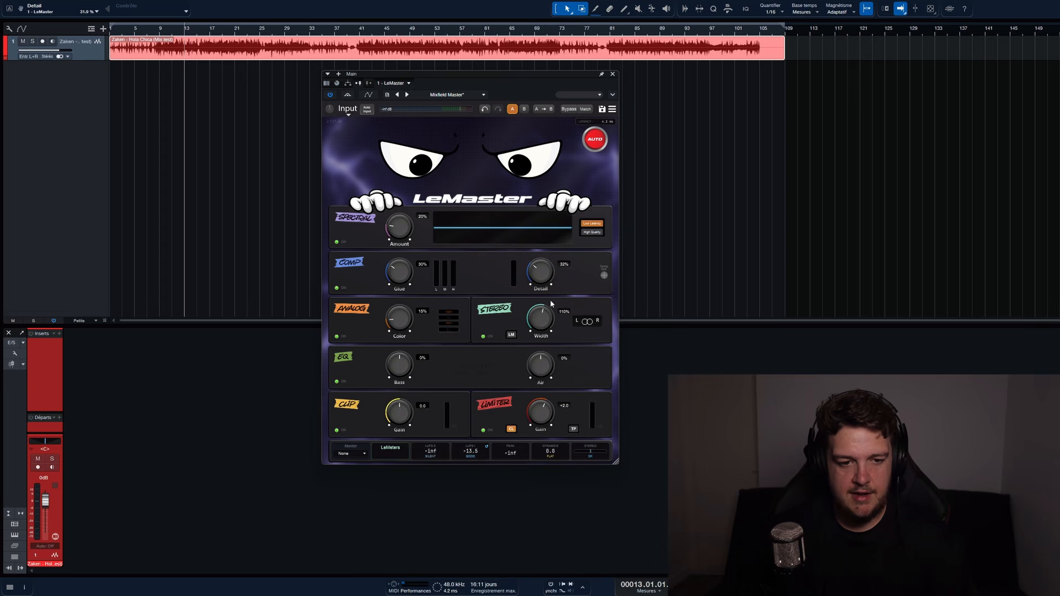
{"action": "left_click", "coordinate": [485, 109]}
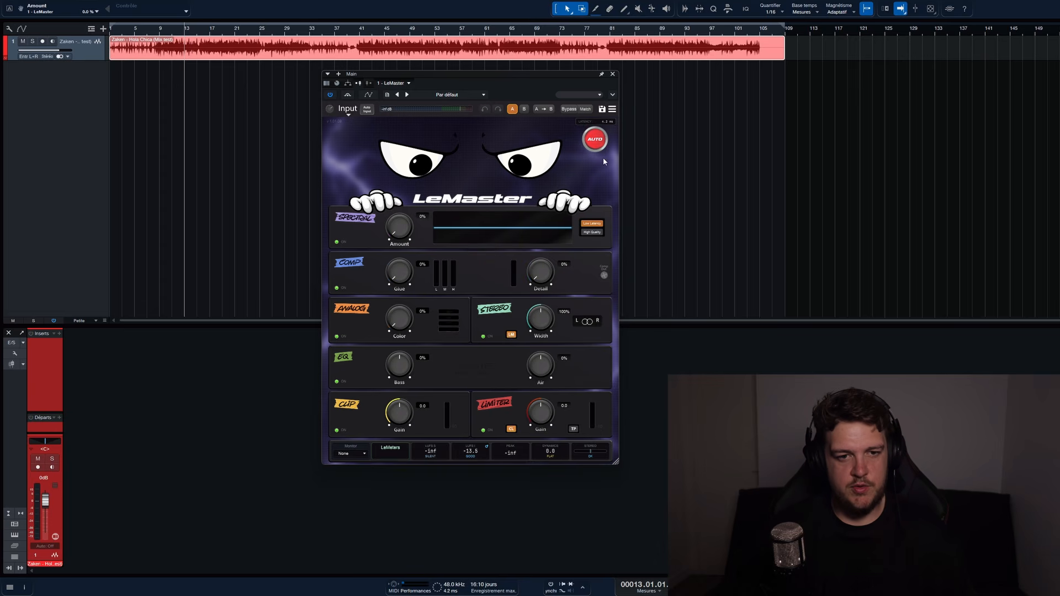
Try the Spectral module in High Quality, return it to Low Latency, and raise its Amount before resetting it to 0%.
{"action": "left_click", "coordinate": [592, 232]}
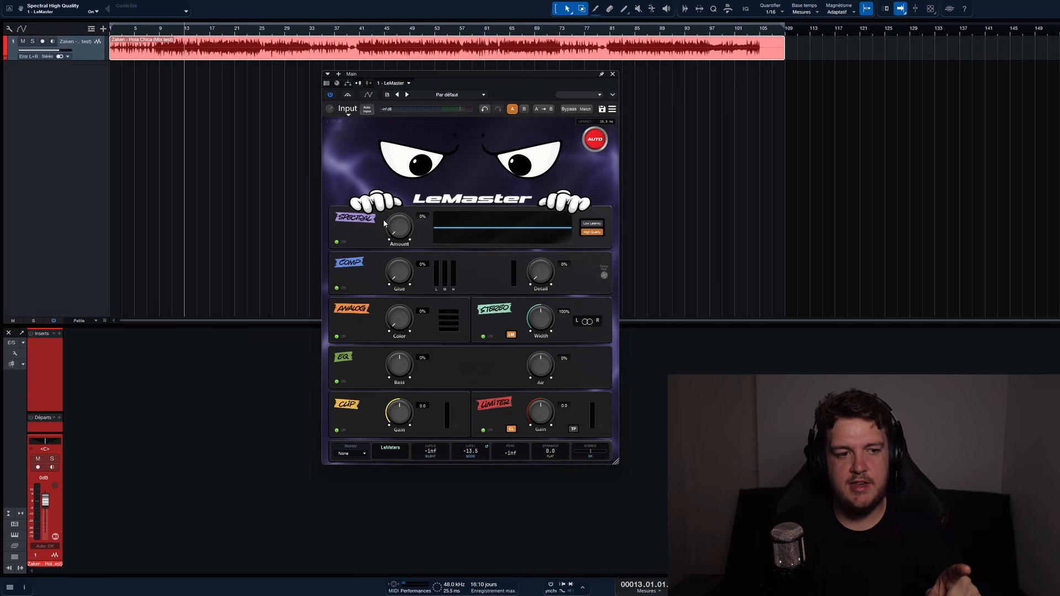
{"action": "left_click", "coordinate": [593, 225]}
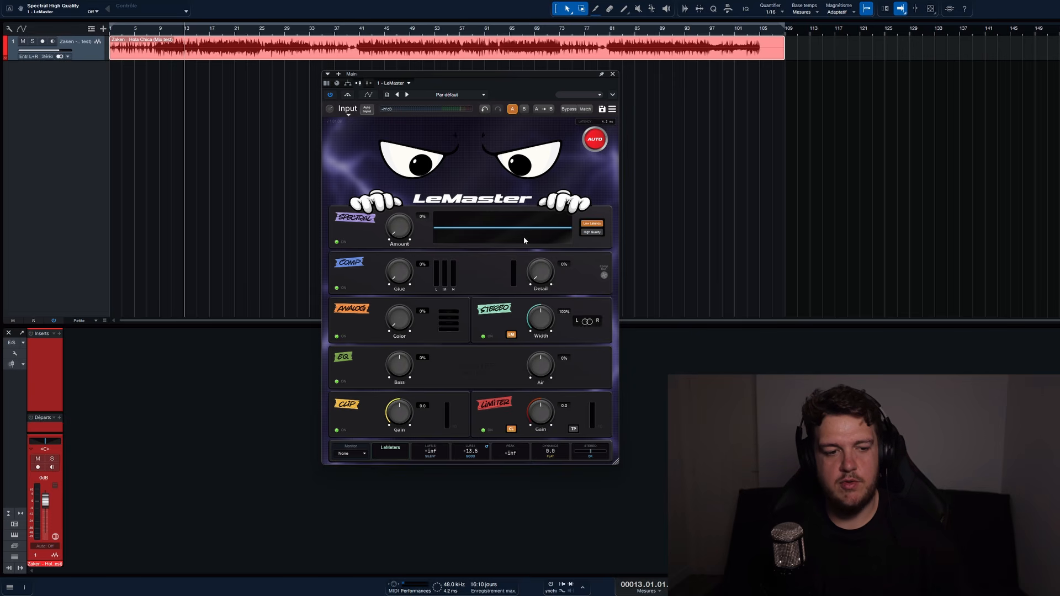
{"action": "left_click_drag", "start_coordinate": [399, 226], "coordinate": [418, 168]}
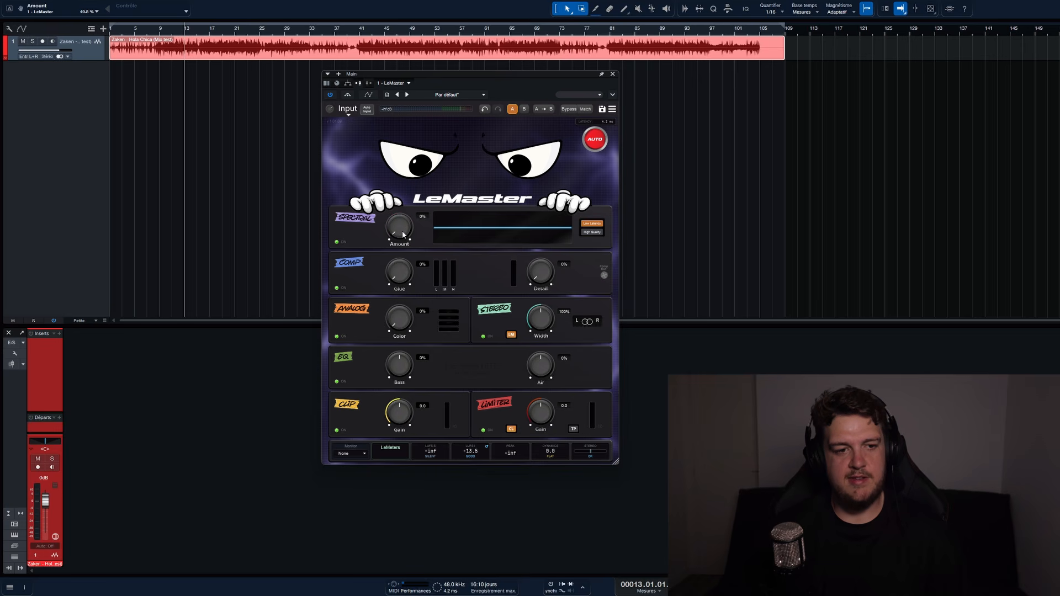
{"action": "left_click_drag", "start_coordinate": [403, 234], "coordinate": [409, 243]}
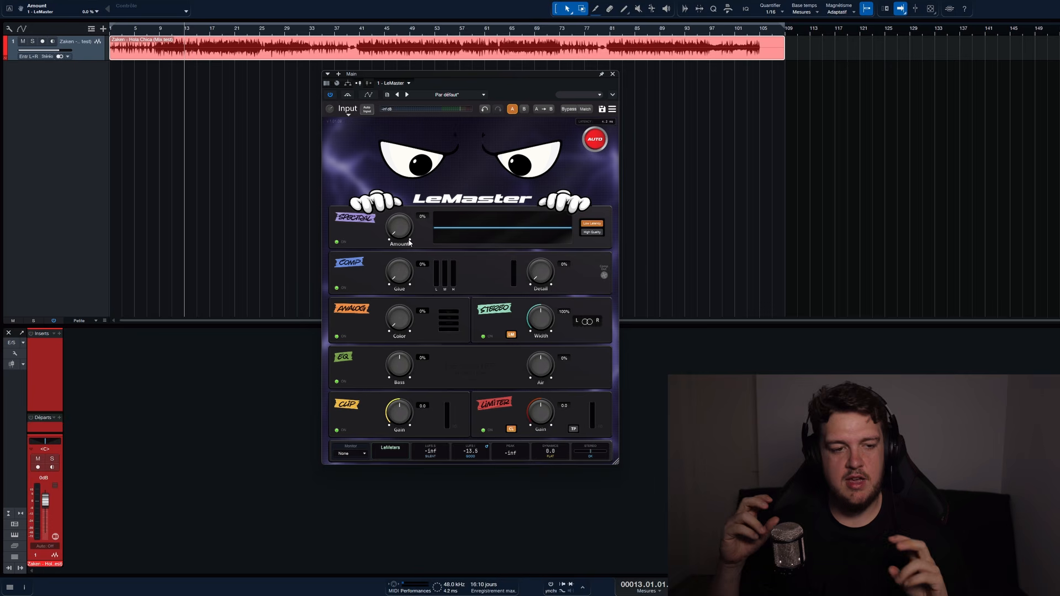
Audition the track while sweeping the Spectral Amount between 100% and 0%, and settle it at about 40%.
{"action": "left_click_drag", "start_coordinate": [397, 235], "coordinate": [400, 222]}
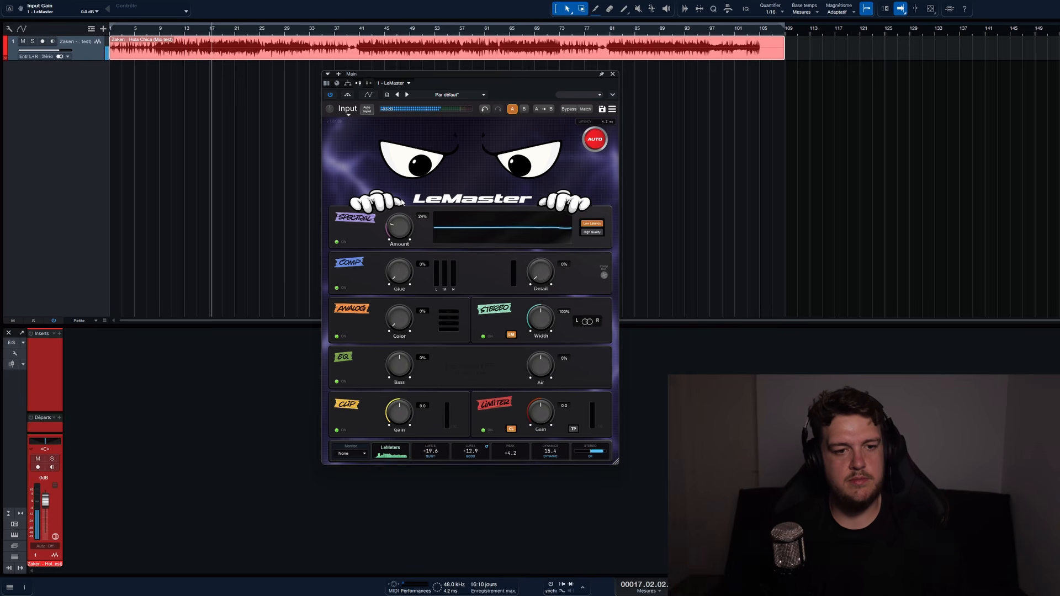
{"action": "left_click_drag", "start_coordinate": [402, 202], "coordinate": [403, 166]}
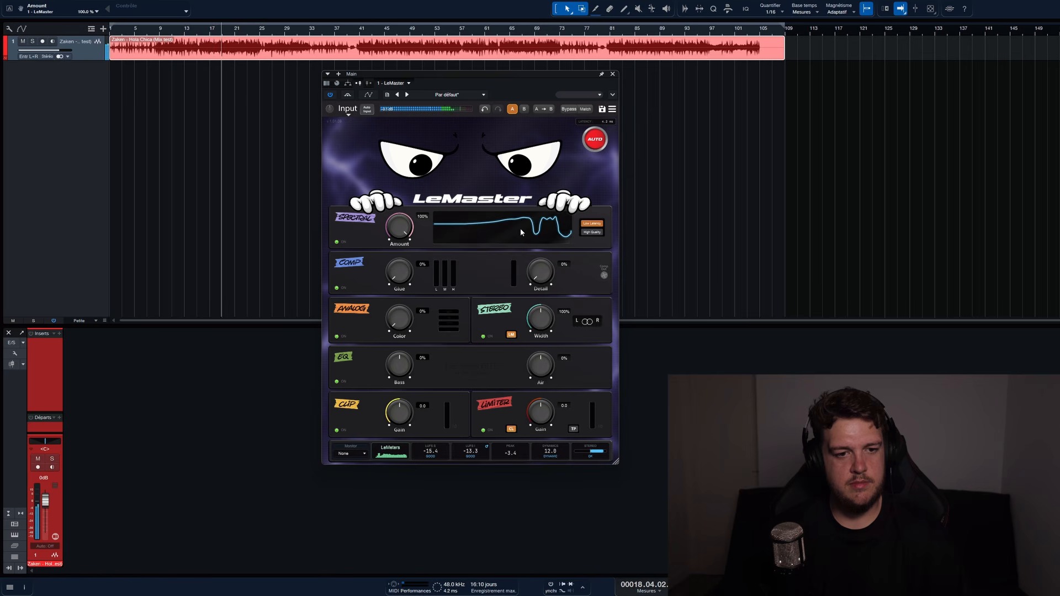
{"action": "key", "text": "space"}
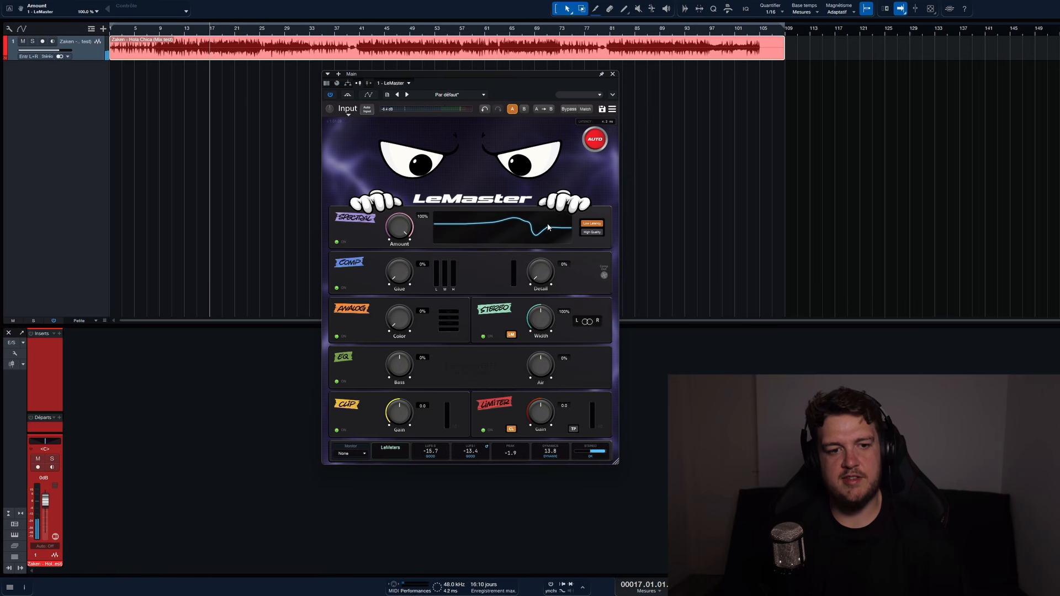
{"action": "key", "text": "space"}
{"action": "left_click_drag", "start_coordinate": [399, 226], "coordinate": [381, 285]}
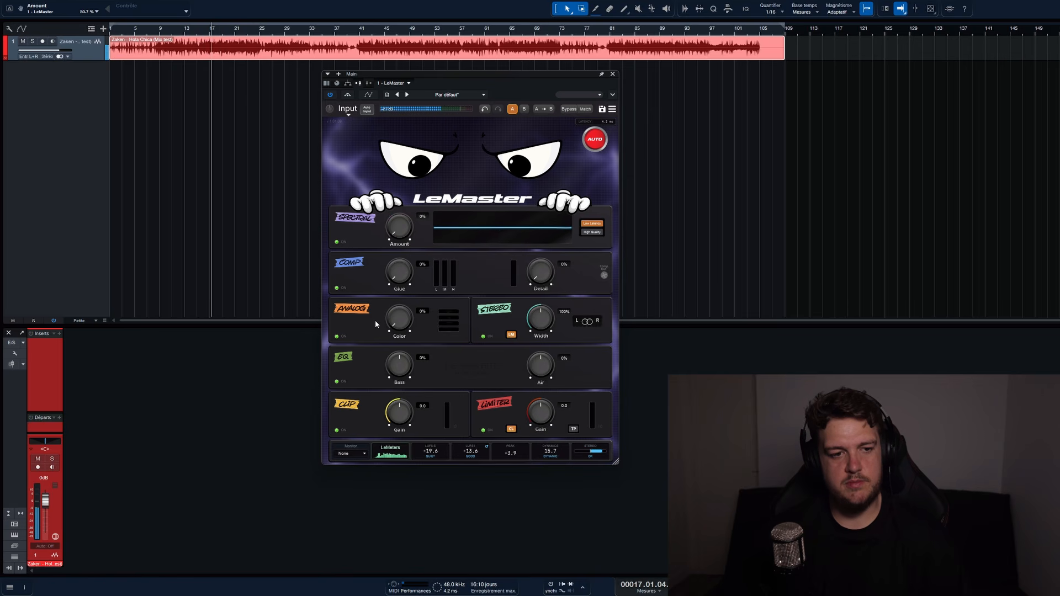
{"action": "left_click_drag", "start_coordinate": [376, 323], "coordinate": [375, 265]}
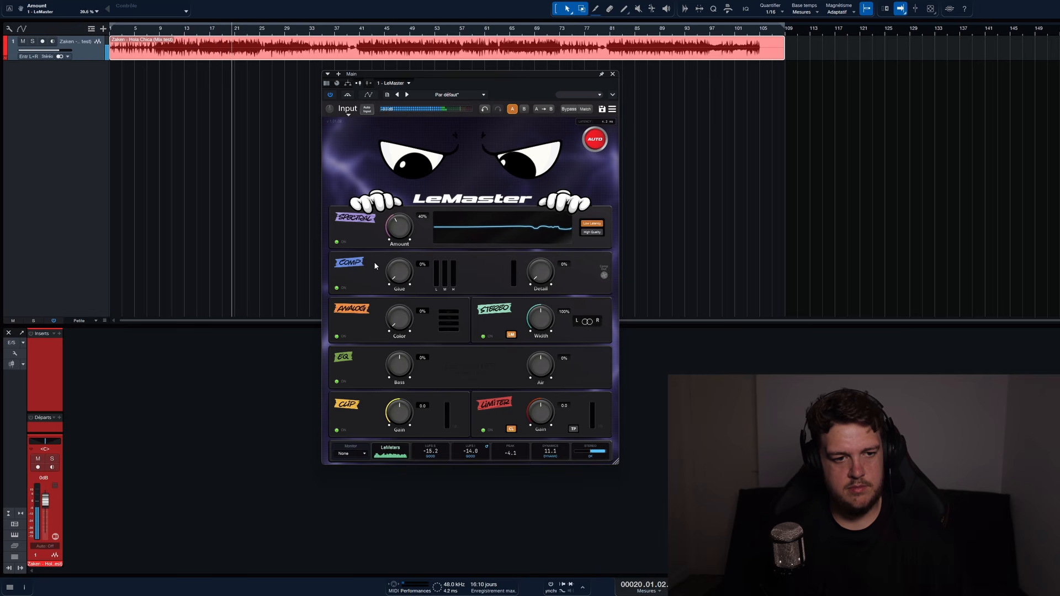
Compare the playing track with the Spectral module off and on, stop playback, and place the playhead at bar 25.
{"action": "left_click", "coordinate": [337, 243]}
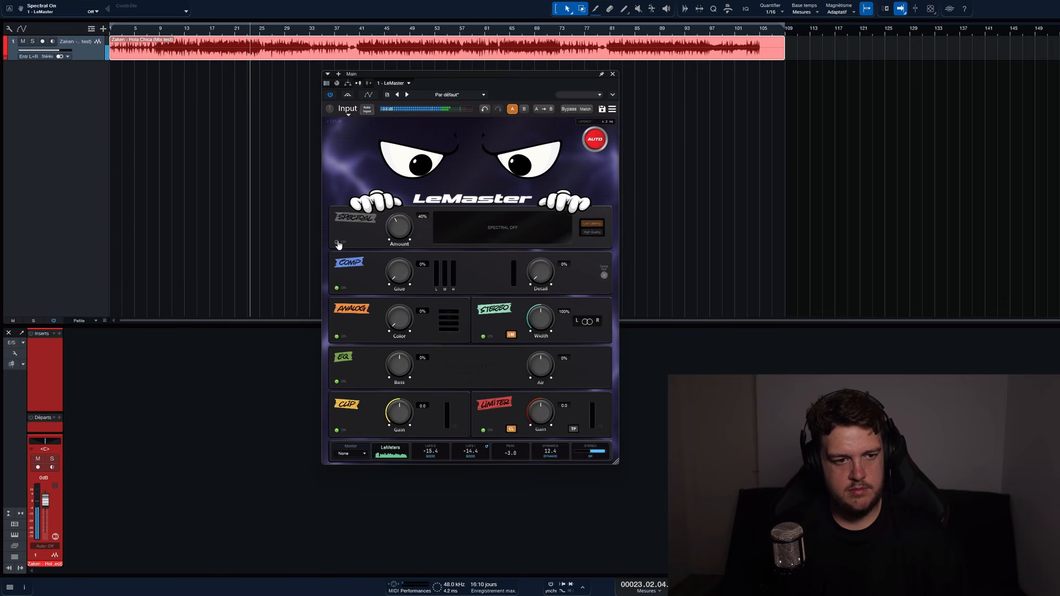
{"action": "left_click", "coordinate": [338, 242]}
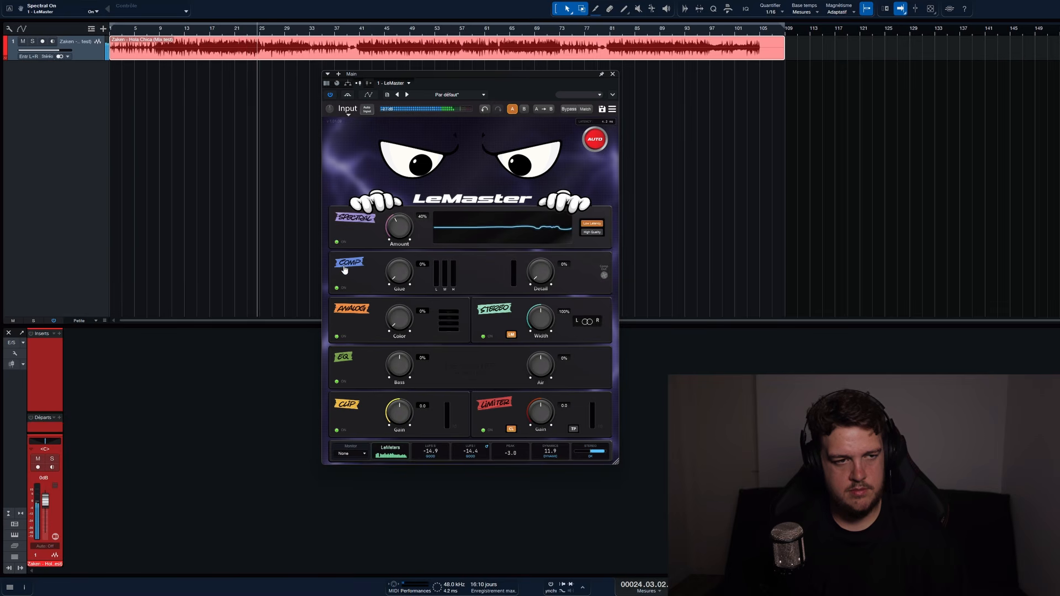
{"action": "key", "text": "space"}
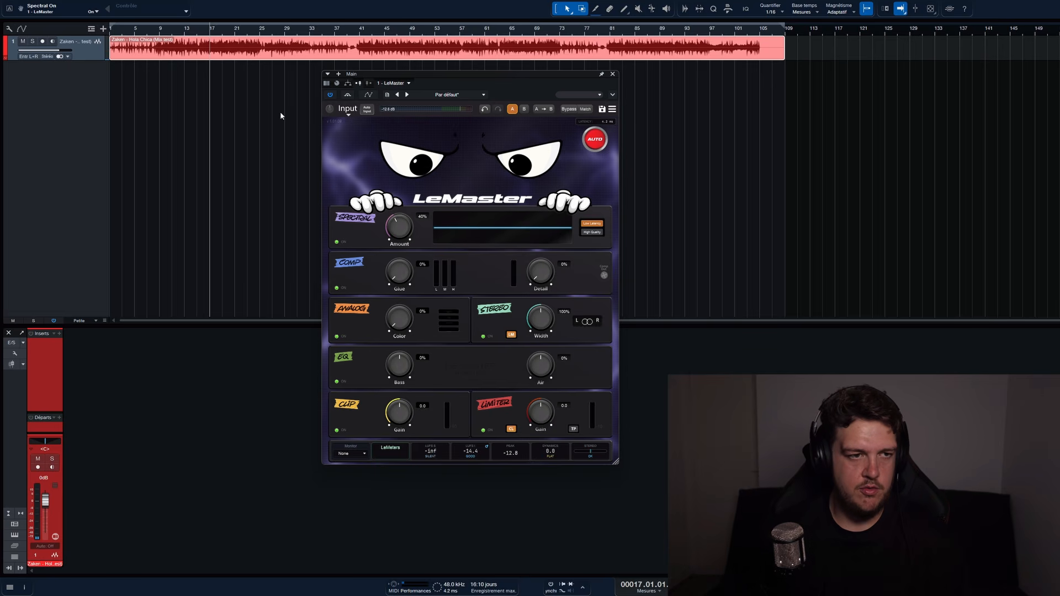
{"action": "left_click", "coordinate": [259, 42]}
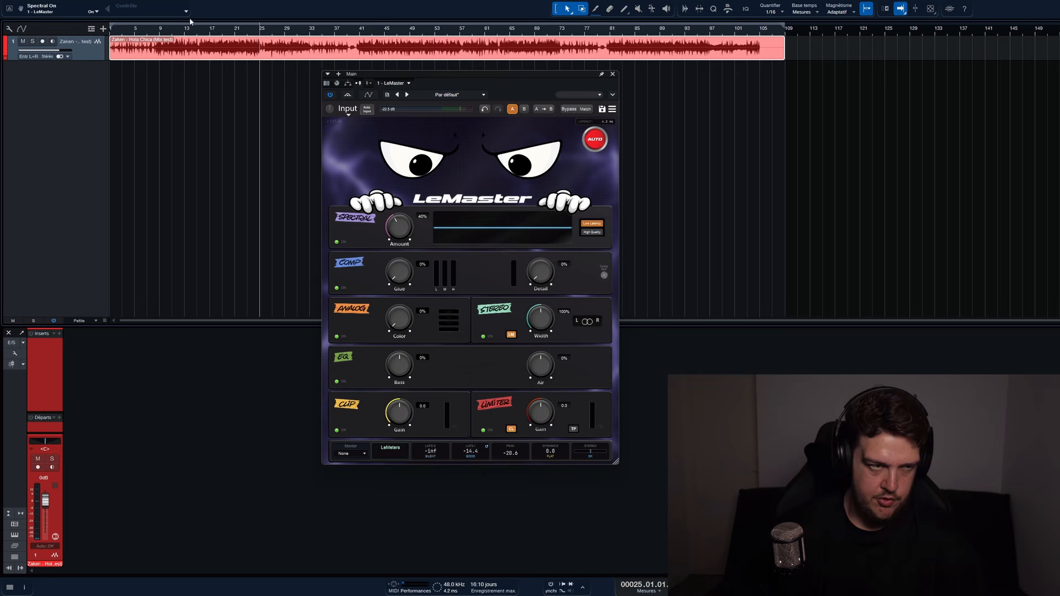
Sweep the Comp module's Glue up and back to 0%, and play the track with Glue at 31% and Spectral Amount at 30%.
{"action": "left_click_drag", "start_coordinate": [403, 278], "coordinate": [401, 256]}
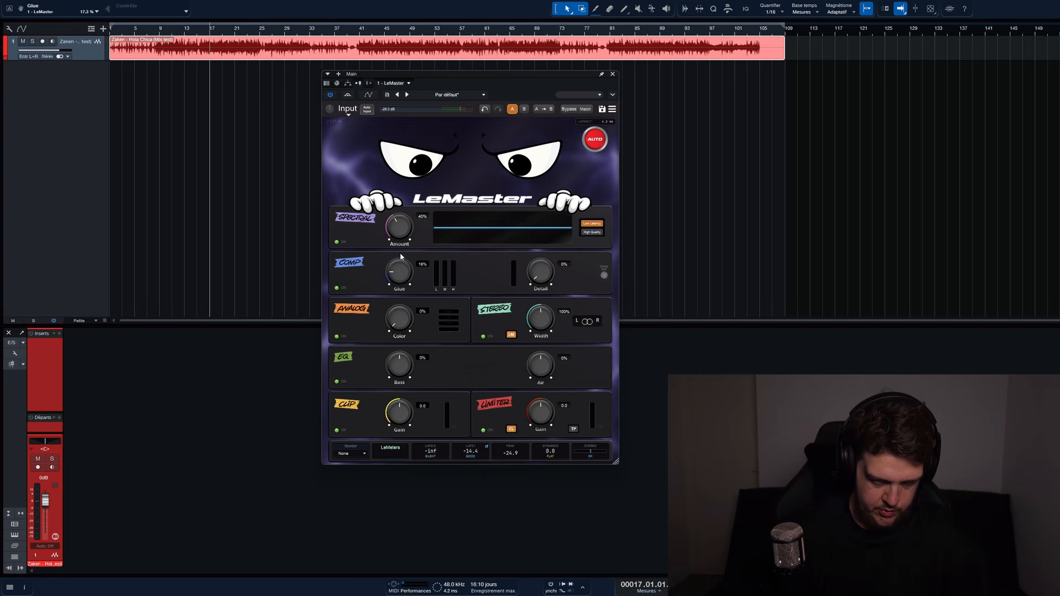
{"action": "left_click_drag", "start_coordinate": [411, 212], "coordinate": [389, 286]}
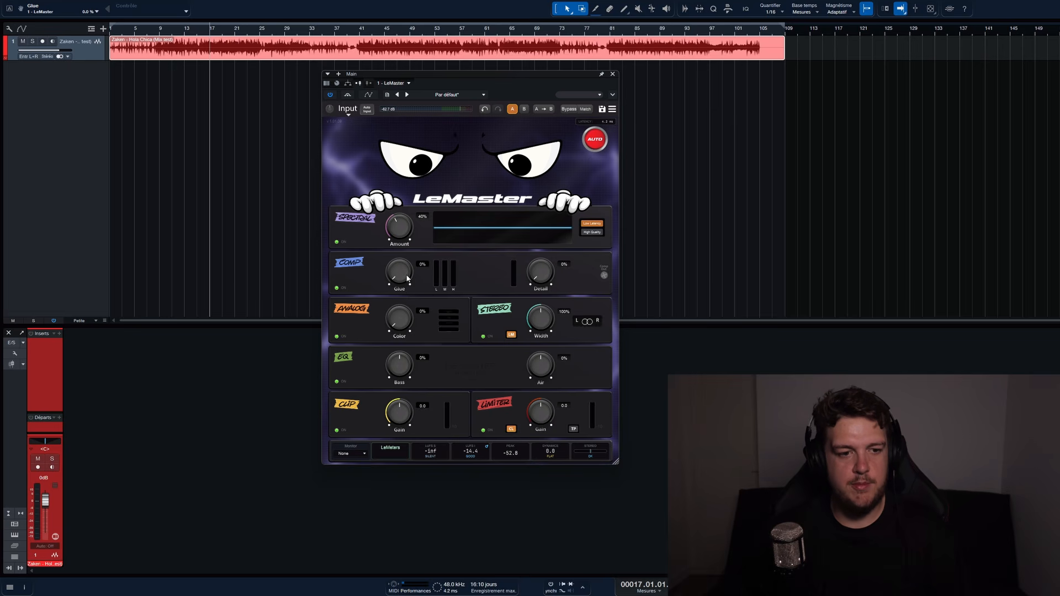
{"action": "key", "text": "space"}
{"action": "left_click_drag", "start_coordinate": [403, 270], "coordinate": [404, 242]}
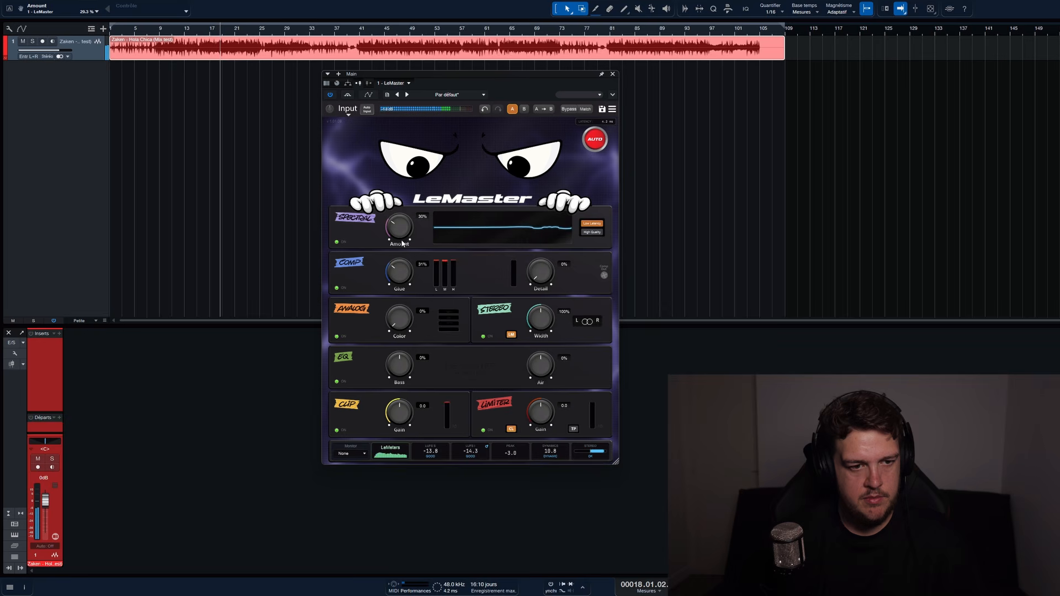
Audition Glue at 100% with the Comp module off and on, and return Glue to 0%.
{"action": "key", "text": "space"}
{"action": "left_click_drag", "start_coordinate": [403, 282], "coordinate": [418, 209]}
{"action": "key", "text": "space"}
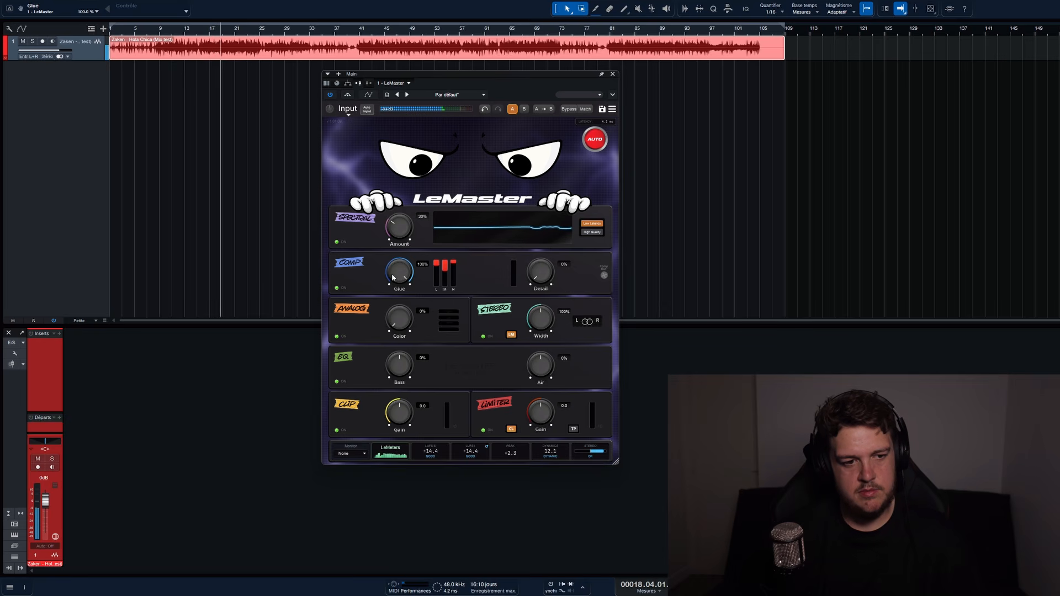
{"action": "left_click", "coordinate": [340, 290]}
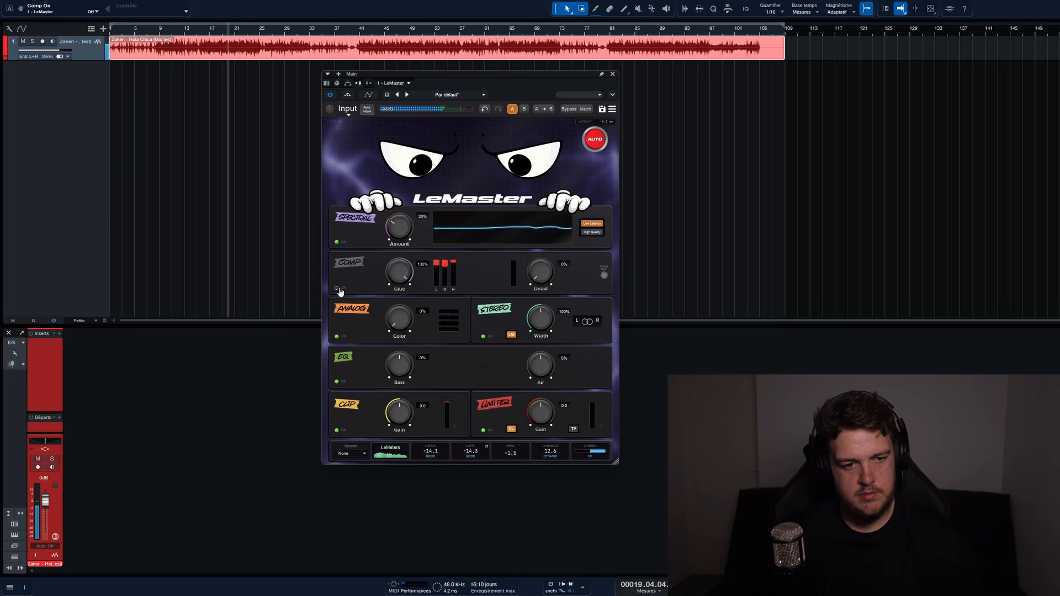
{"action": "left_click", "coordinate": [340, 290]}
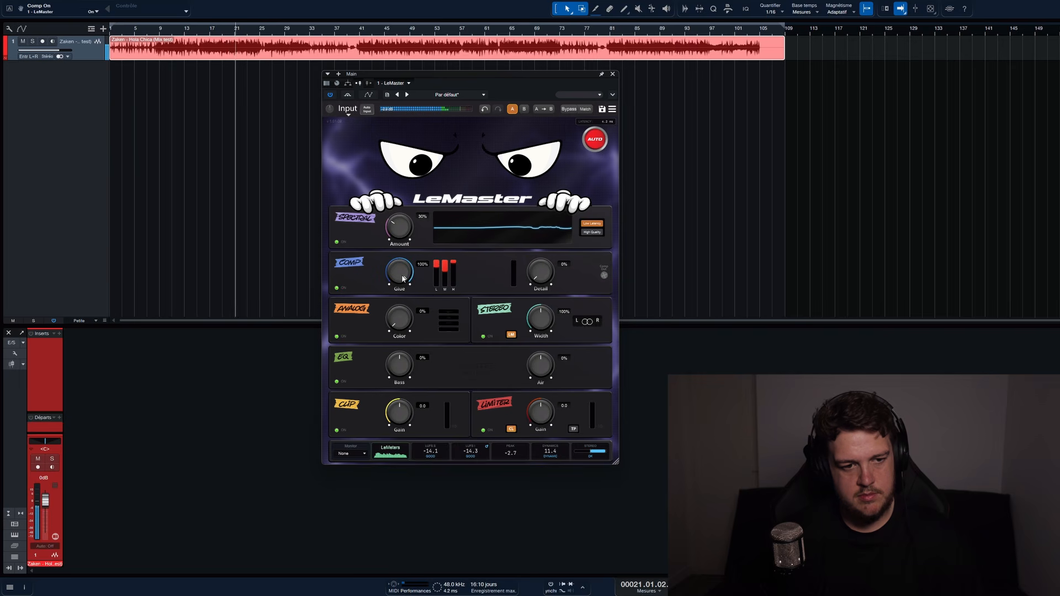
{"action": "key", "text": "space"}
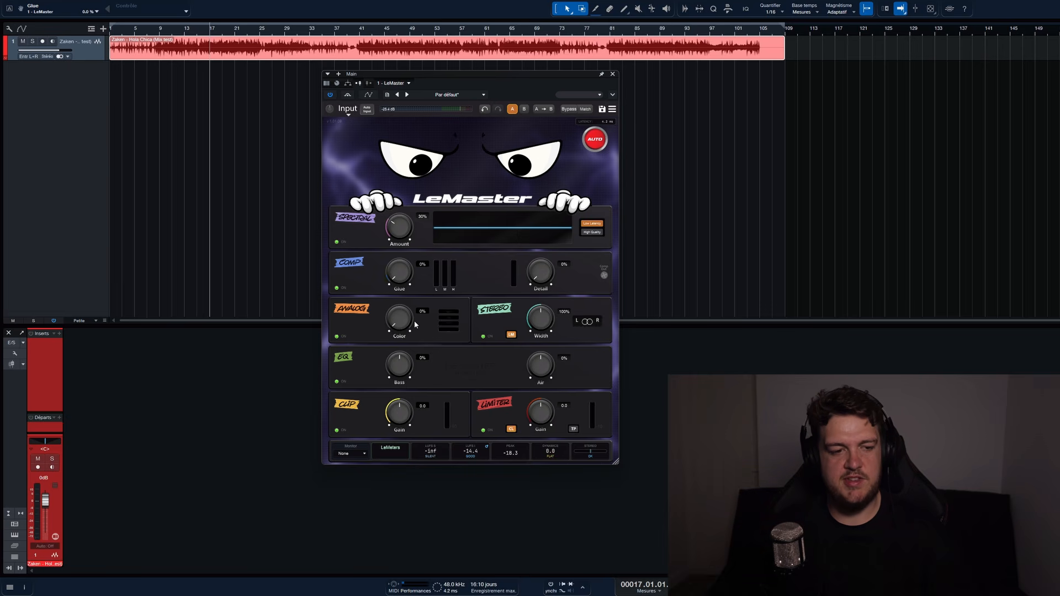
{"action": "mouse_move", "coordinate": [415, 278]}
{"action": "left_mouse_down"}
{"action": "mouse_move", "coordinate": [410, 298]}
{"action": "mouse_move", "coordinate": [406, 281]}
{"action": "left_mouse_up"}
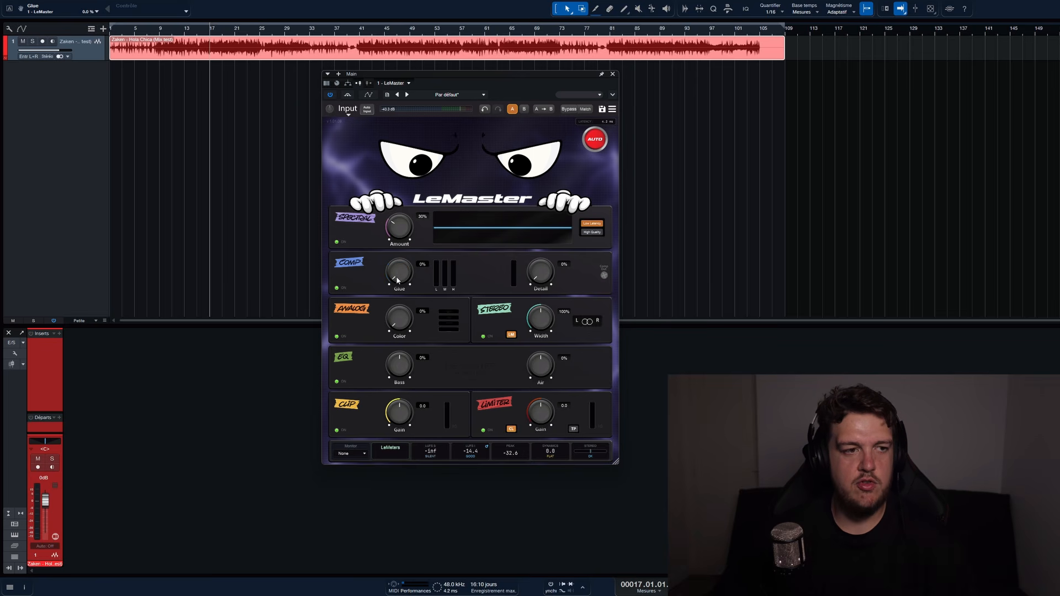
Play the track while raising the Comp module's Glue to about 46%, and stop playback.
{"action": "key", "text": "space"}
{"action": "left_click_drag", "start_coordinate": [398, 274], "coordinate": [405, 235]}
{"action": "key", "text": "space"}
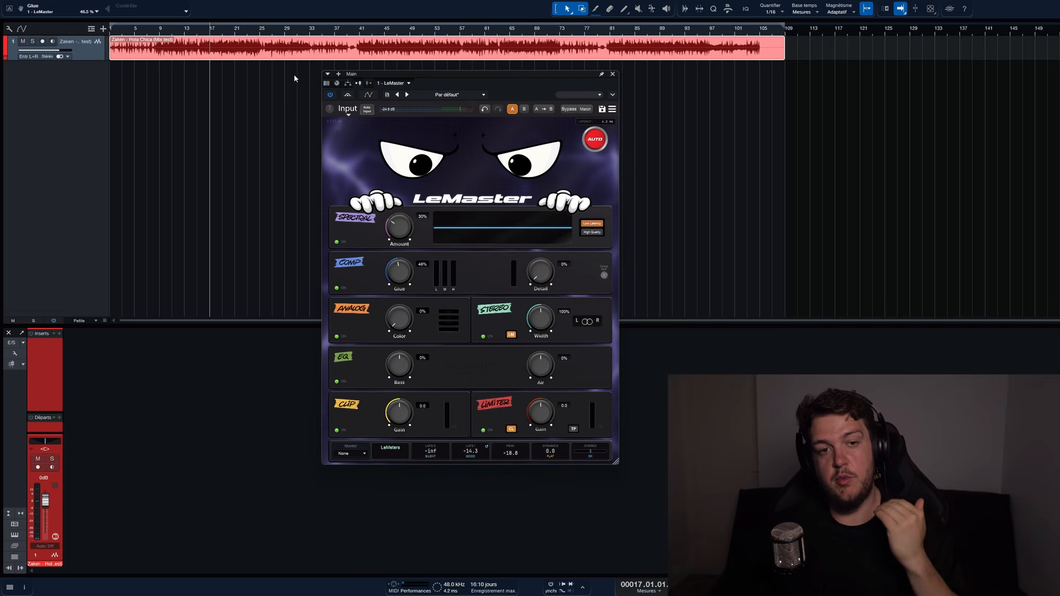
Listen to the quiet passage around bar 39 and try the Comp module's Detail before returning it to 0%.
{"action": "scroll", "coordinate": [125, 34], "scroll_direction": "up", "scroll_amount": 2}
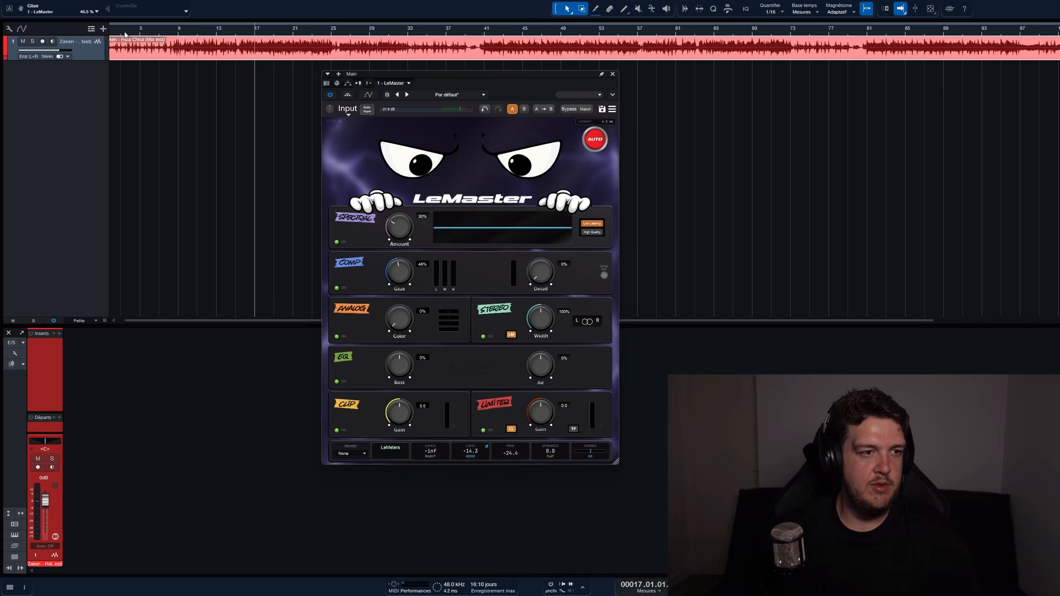
{"action": "left_click", "coordinate": [149, 34]}
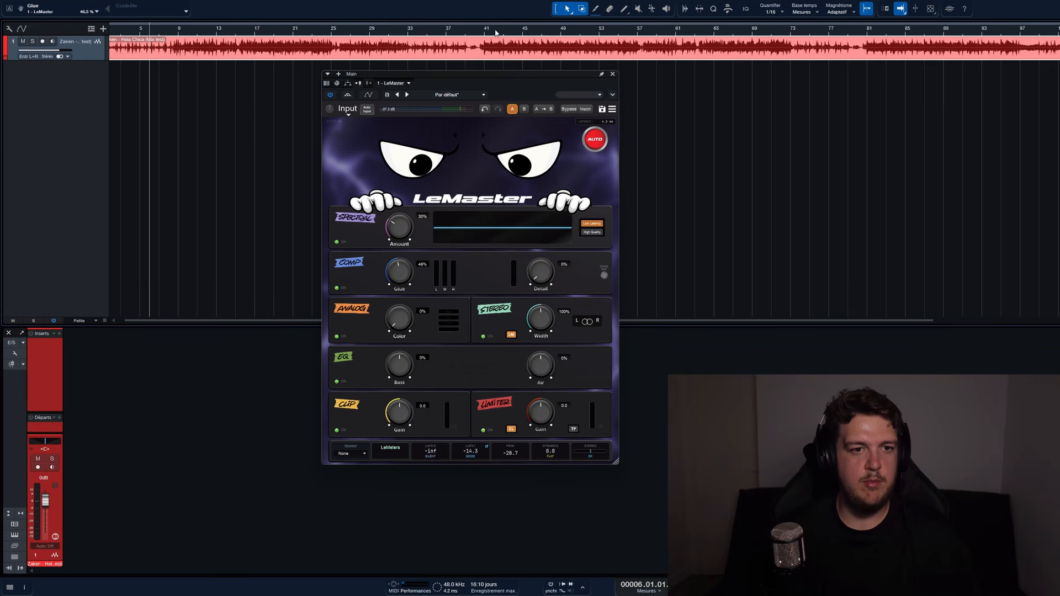
{"action": "key", "text": "space"}
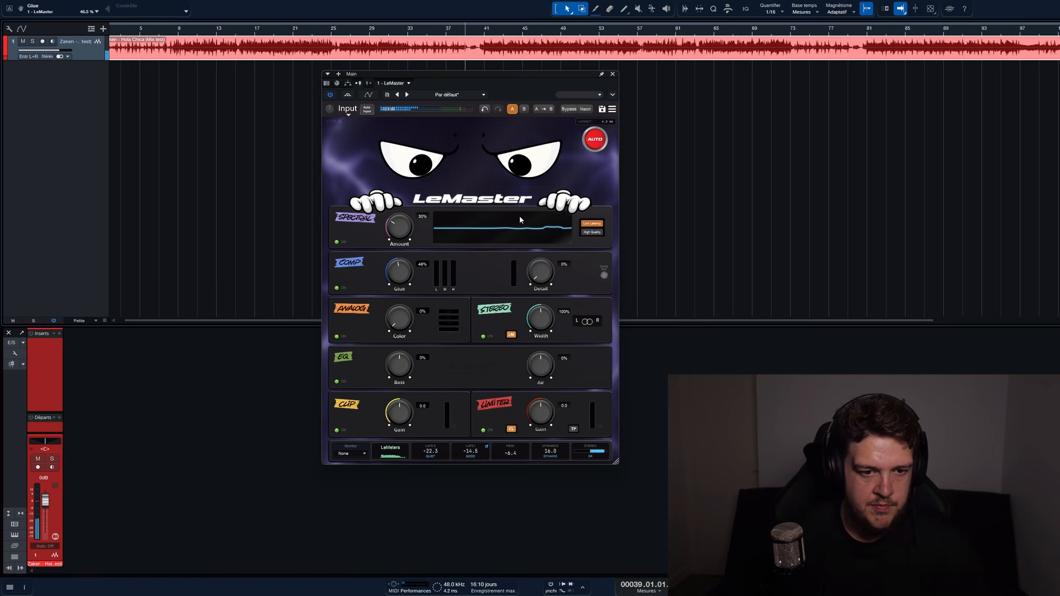
{"action": "key", "text": "space"}
{"action": "left_click_drag", "start_coordinate": [544, 272], "coordinate": [552, 225]}
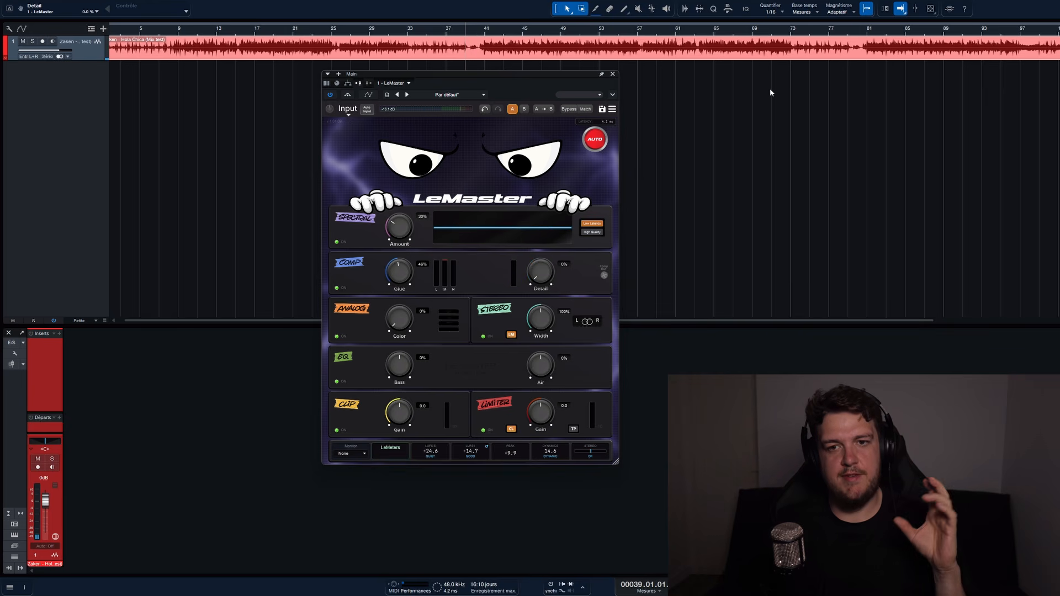
{"action": "key", "text": "w"}
{"action": "key", "text": "space"}
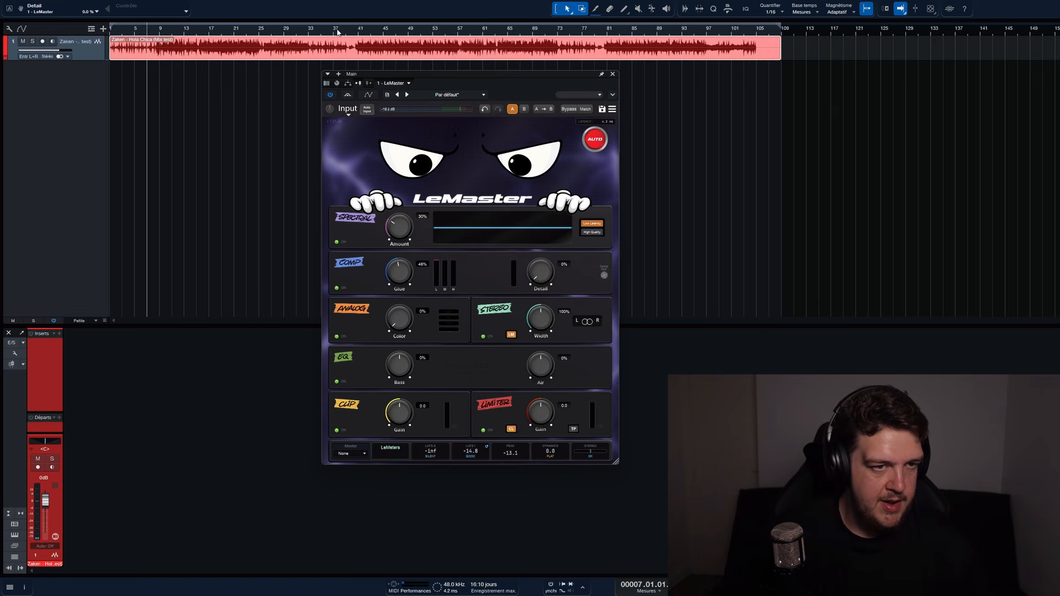
Place the playhead at bar 39, audition the transition with Detail at 41%, and reset Detail to 0%.
{"action": "left_click_drag", "start_coordinate": [337, 32], "coordinate": [298, 42]}
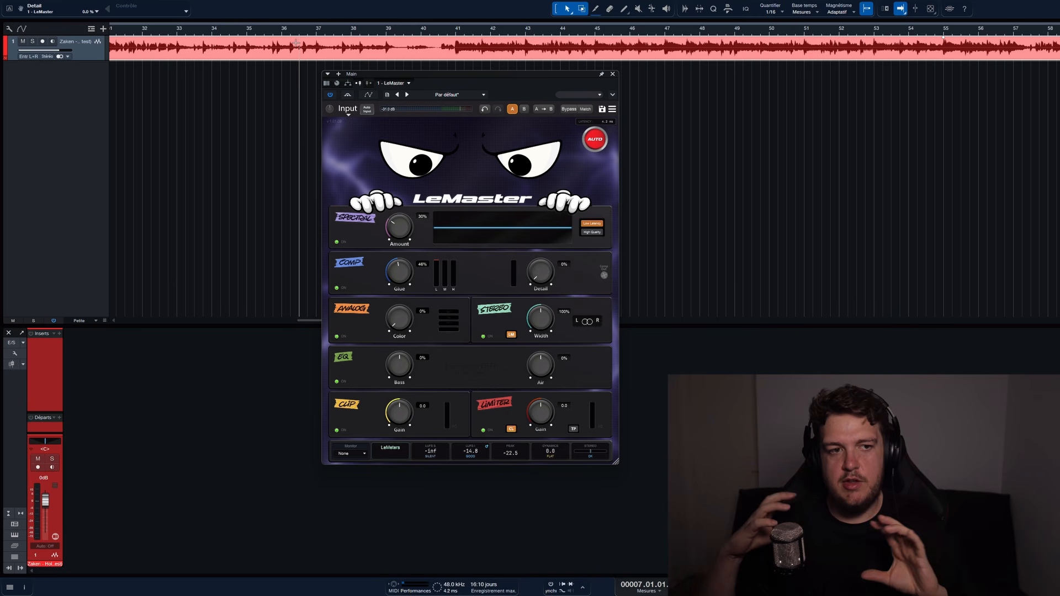
{"action": "left_click", "coordinate": [388, 32]}
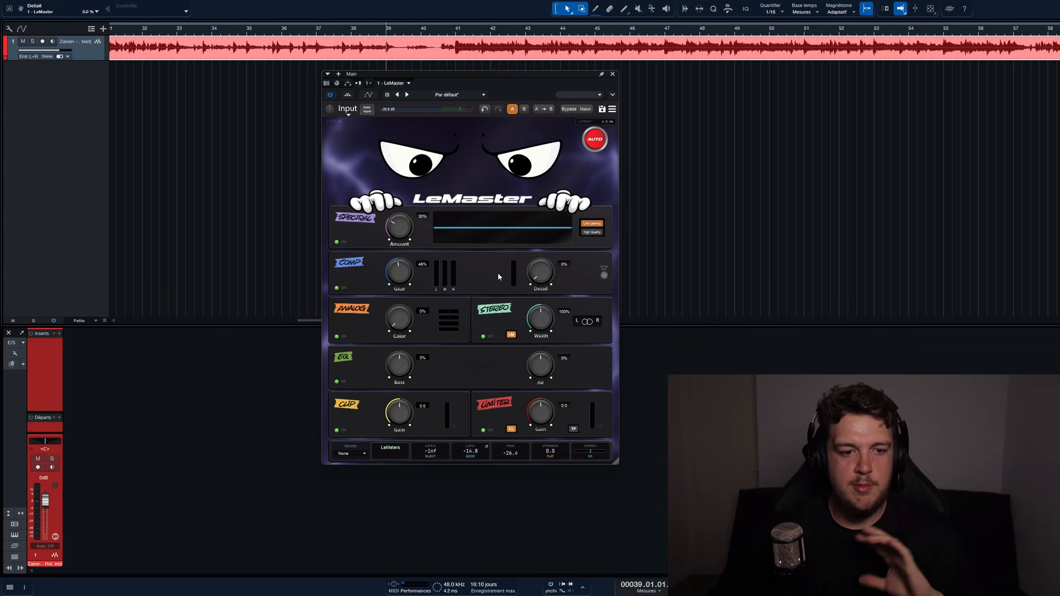
{"action": "left_click_drag", "start_coordinate": [541, 272], "coordinate": [543, 254]}
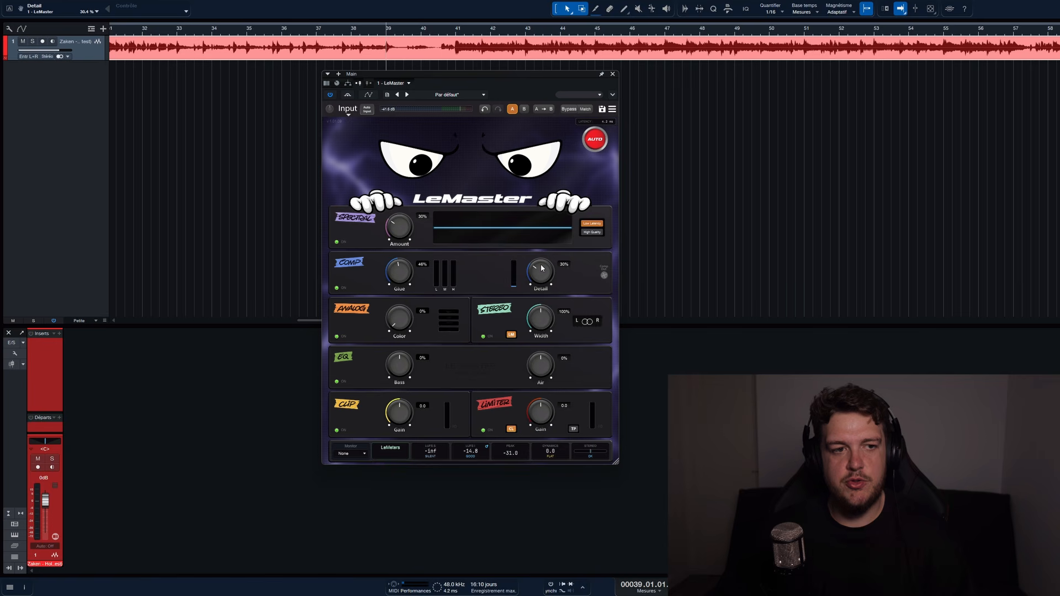
{"action": "key", "text": "space"}
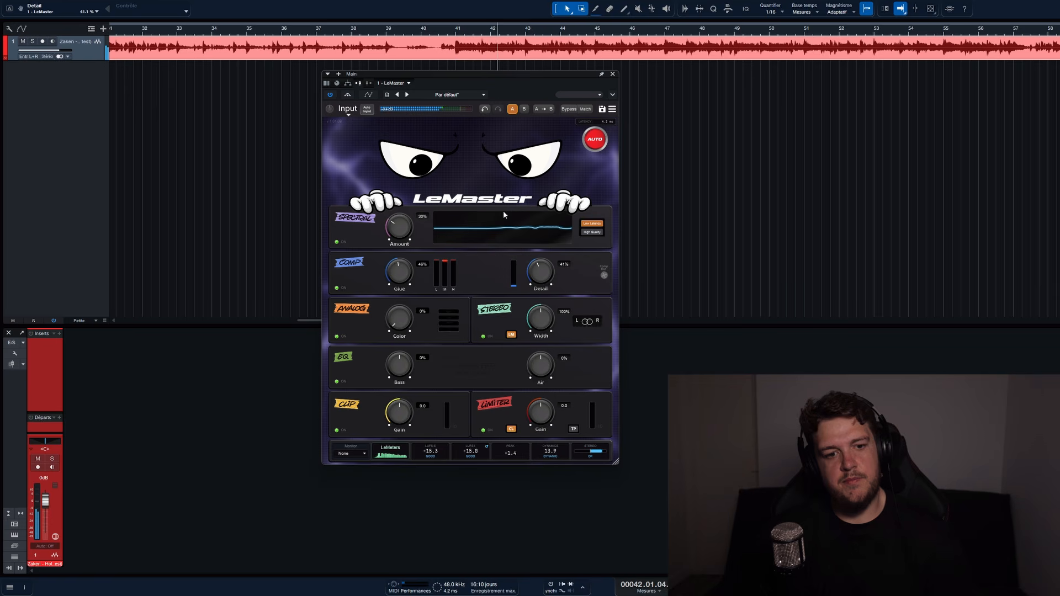
{"action": "key", "text": "space"}
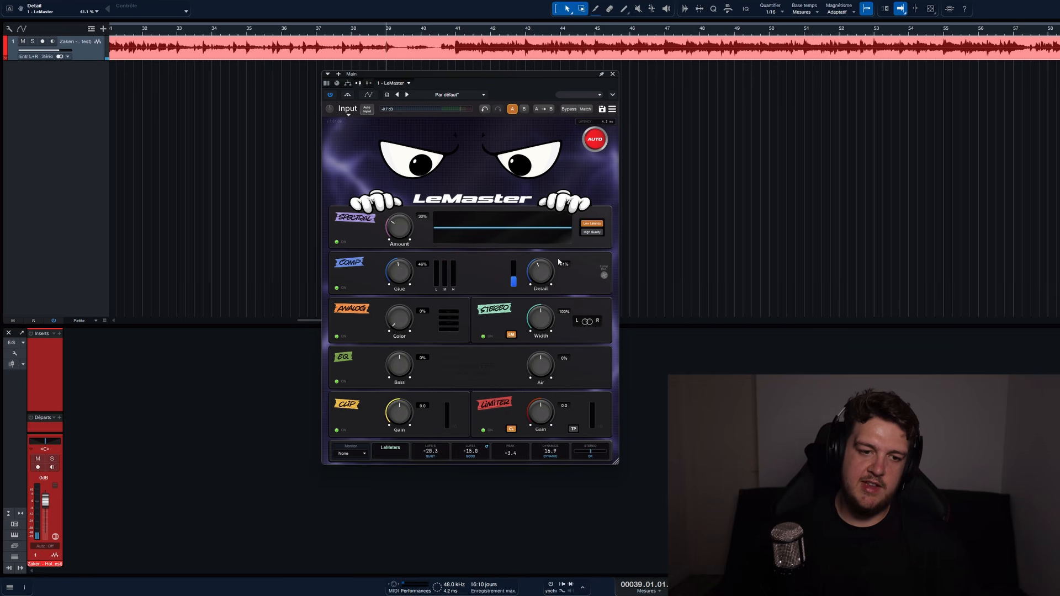
{"action": "left_click_drag", "start_coordinate": [541, 285], "coordinate": [541, 302]}
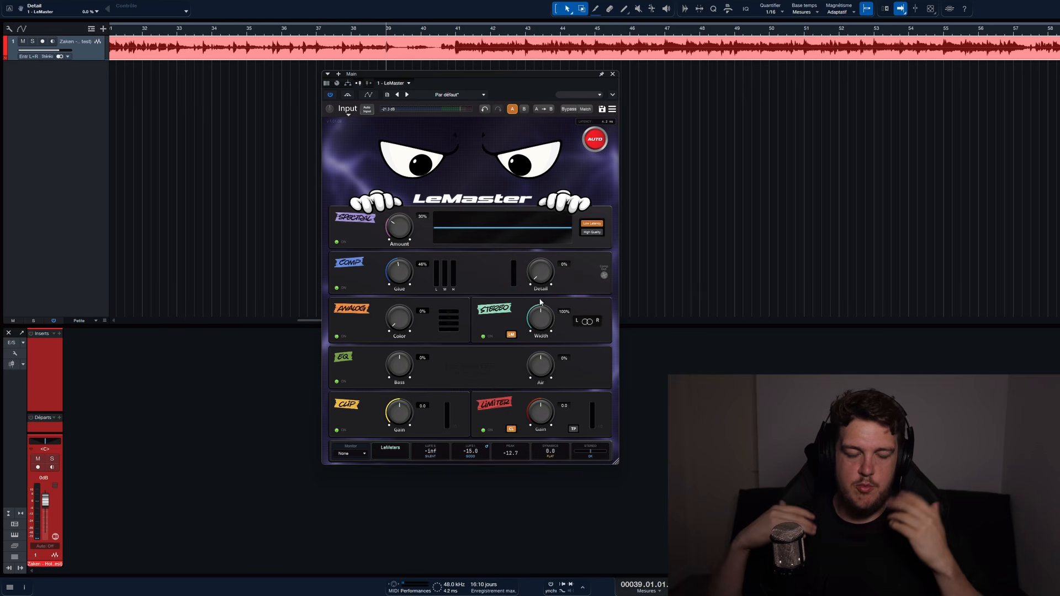
Move the playhead to bar 7 and set the Comp module's Detail to 40% after trying a higher amount.
{"action": "scroll", "coordinate": [371, 28], "scroll_direction": "down", "scroll_amount": 7}
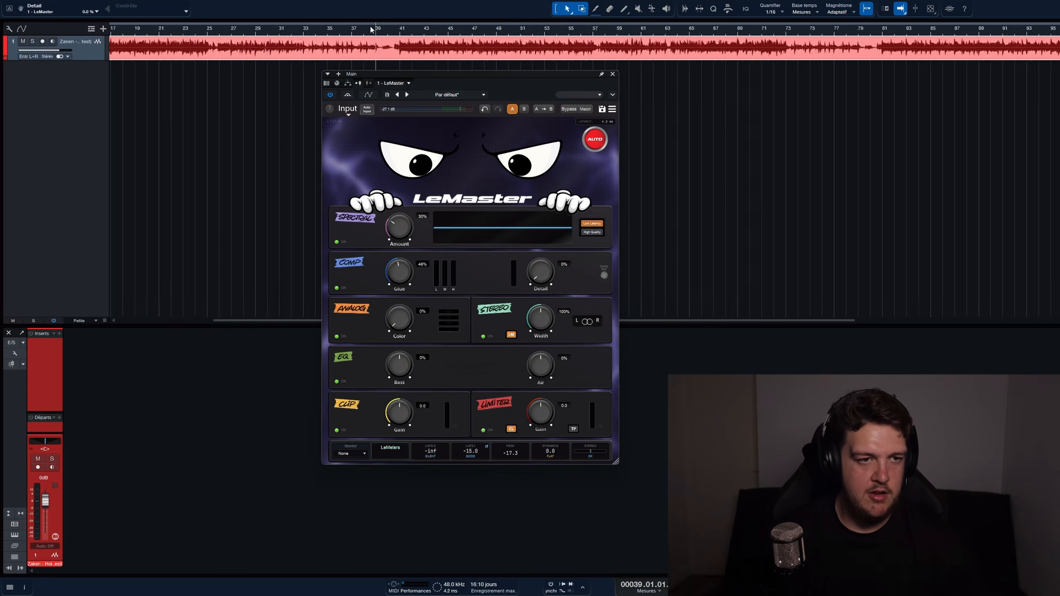
{"action": "scroll", "coordinate": [364, 30], "scroll_direction": "down", "scroll_amount": 1}
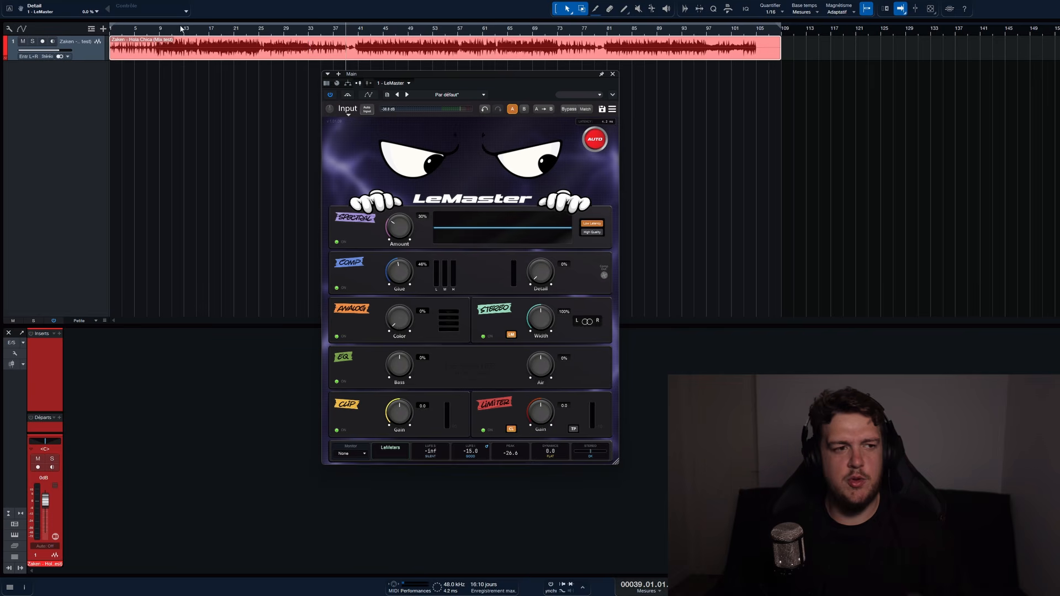
{"action": "left_click", "coordinate": [114, 32]}
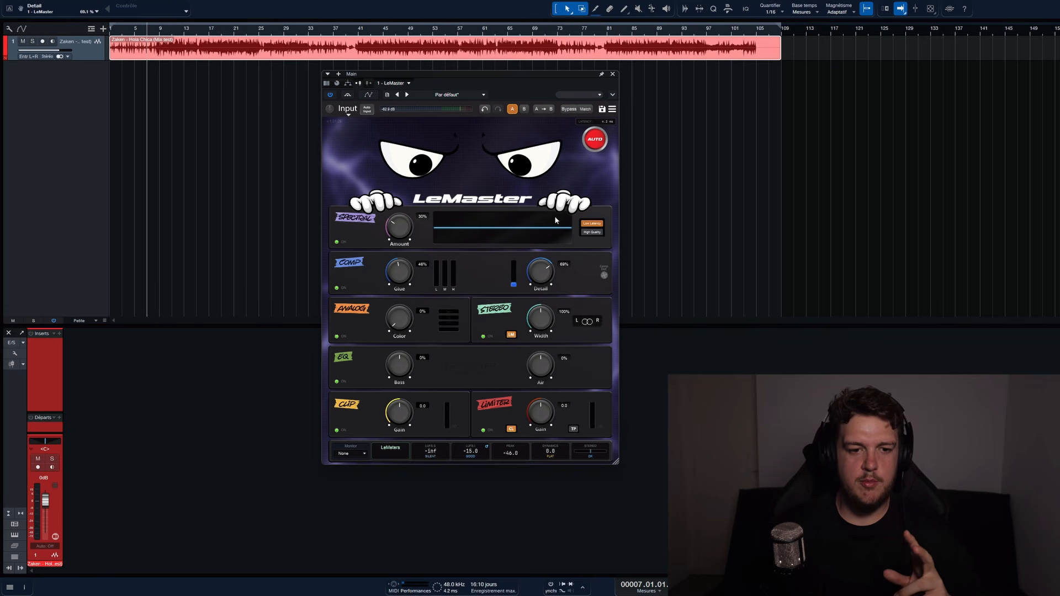
{"action": "mouse_move", "coordinate": [503, 342]}
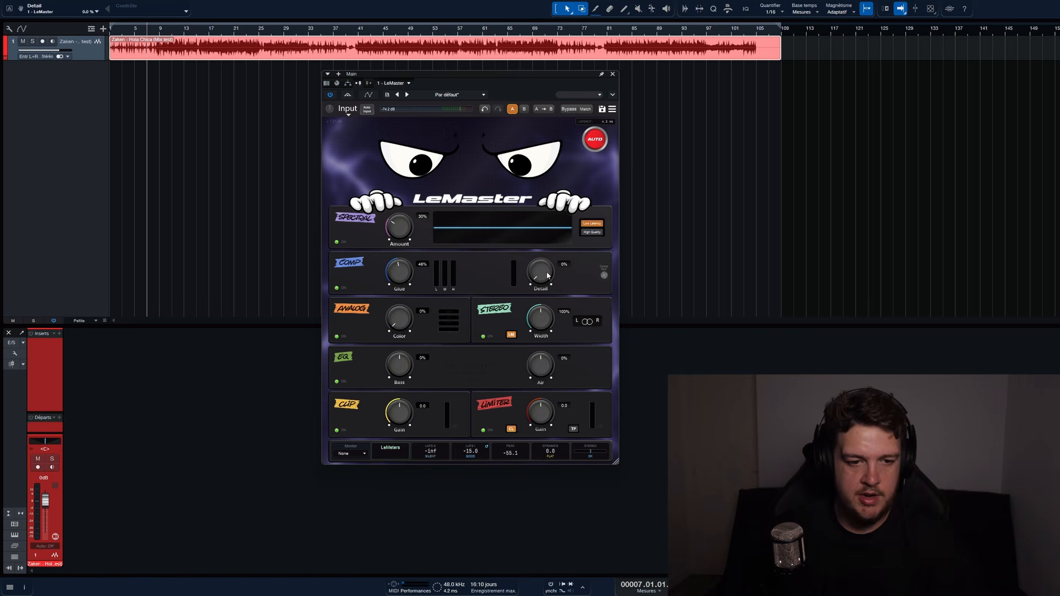
{"action": "left_click_drag", "start_coordinate": [541, 277], "coordinate": [545, 239]}
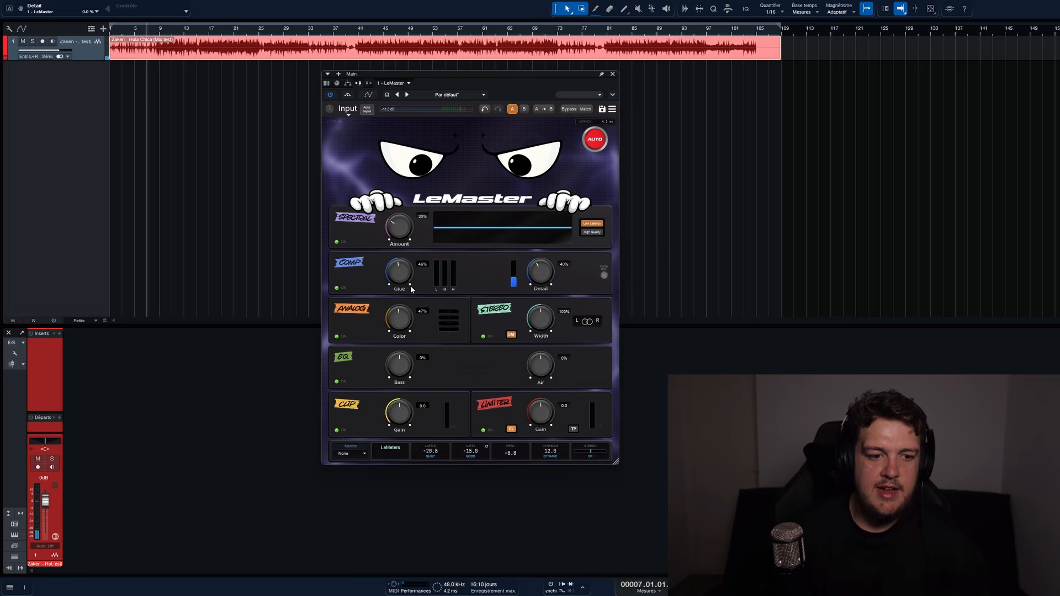
Try the Analog module's Color at 15% and 100%, auditioning the track's ending around bar 97.
{"action": "left_click_drag", "start_coordinate": [399, 319], "coordinate": [415, 353]}
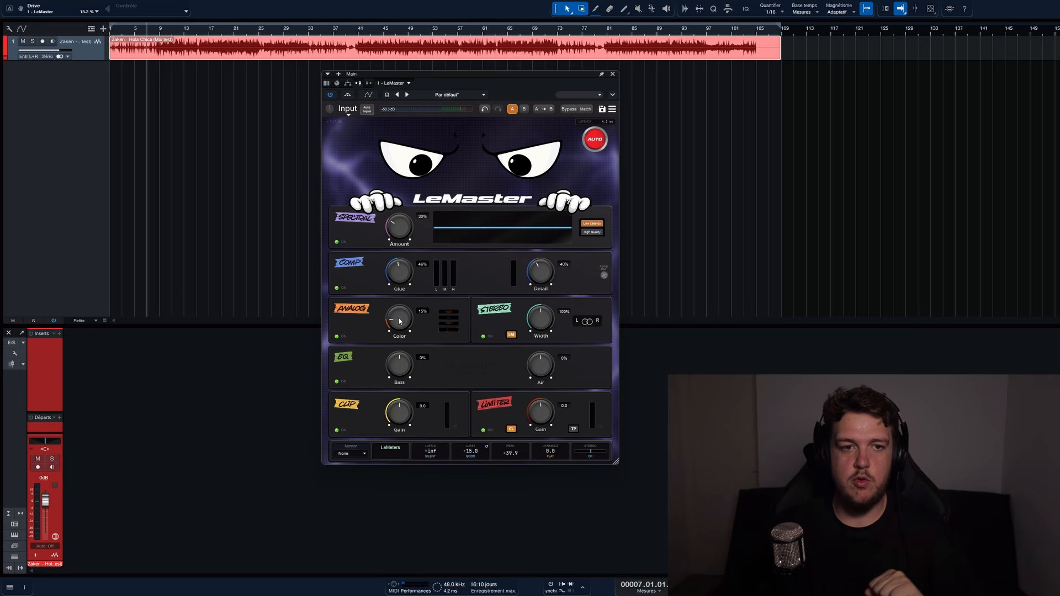
{"action": "key", "text": "Home"}
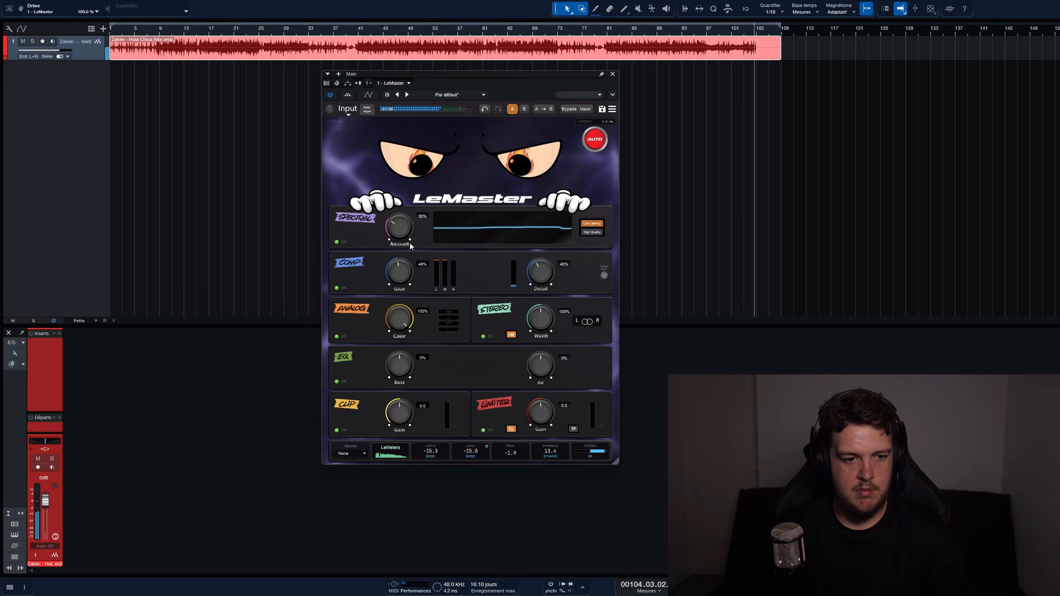
{"action": "key", "text": "space"}
{"action": "key", "text": "space"}
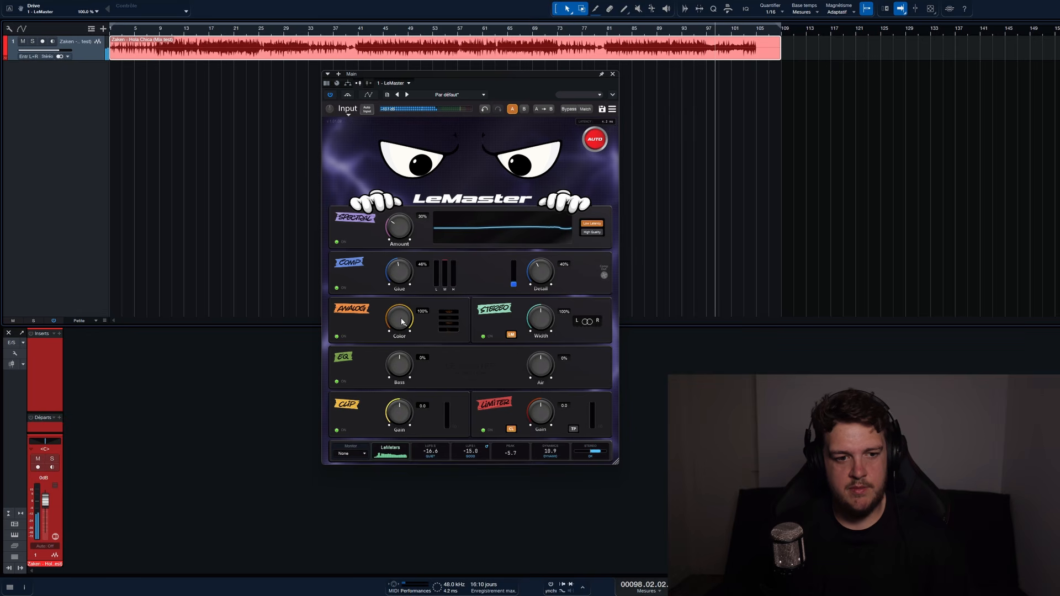
{"action": "left_click_drag", "start_coordinate": [402, 320], "coordinate": [406, 297]}
{"action": "key", "text": "space"}
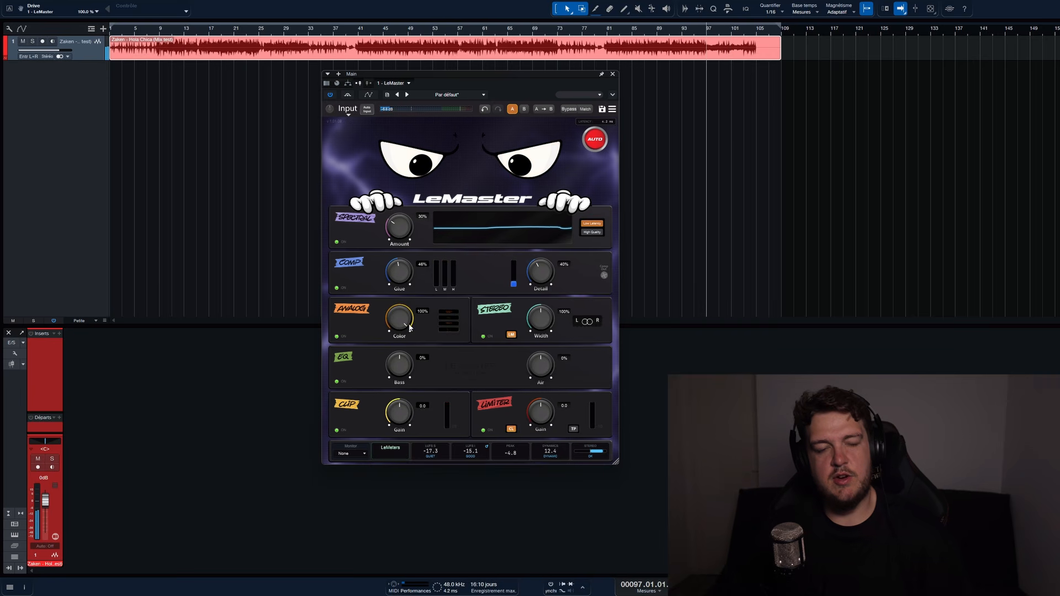
Move the playhead to bar 17, play the loud section while bringing the Analog module's Color down to 25%, and stop playback.
{"action": "left_click", "coordinate": [209, 30]}
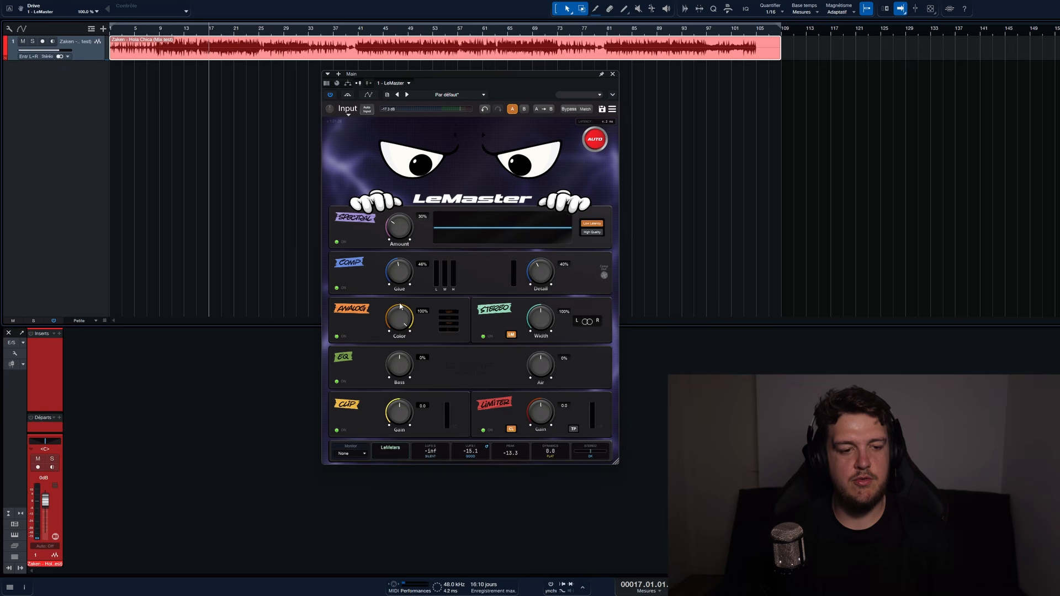
{"action": "key", "text": "space"}
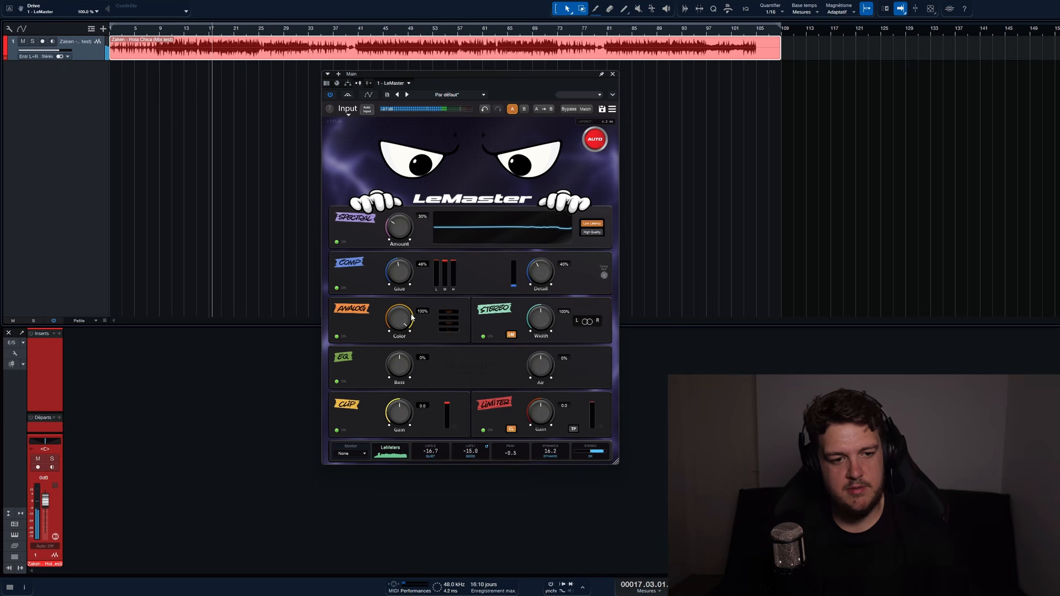
{"action": "left_click_drag", "start_coordinate": [399, 332], "coordinate": [408, 316]}
{"action": "key", "text": "space"}
{"action": "key", "text": "space"}
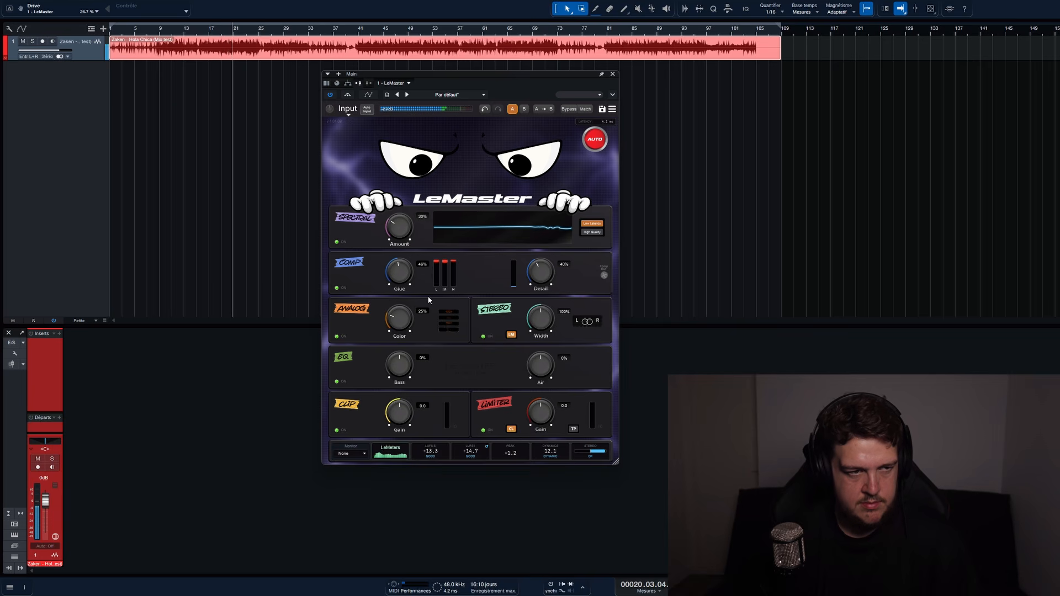
{"action": "key", "text": "space"}
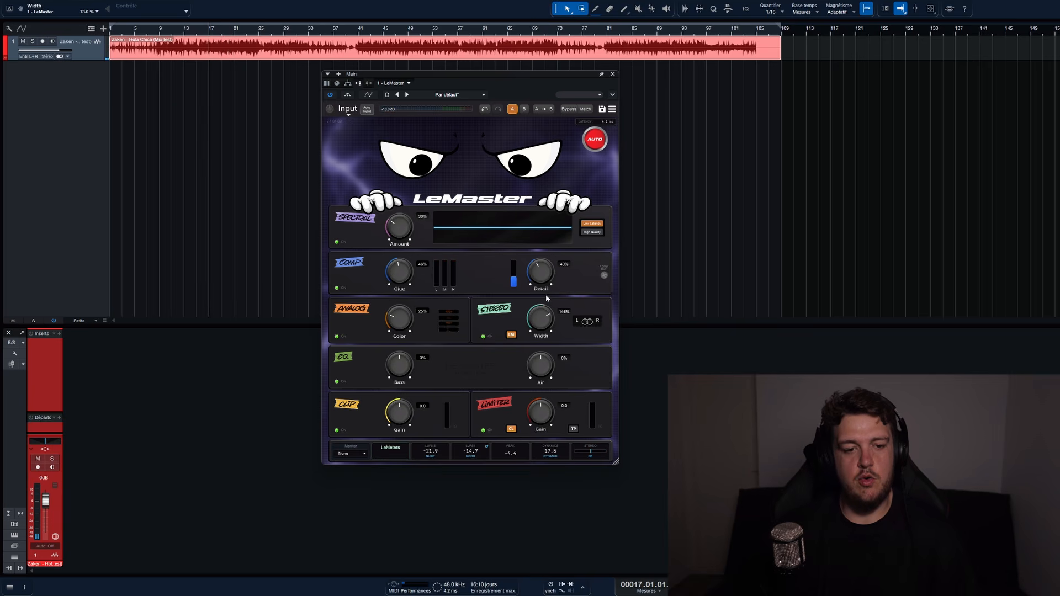
Audition the Stereo module's Width at 200% from bar 17, reset it to 100%, and stop playback.
{"action": "left_click_drag", "start_coordinate": [541, 318], "coordinate": [562, 211]}
{"action": "key", "text": "space"}
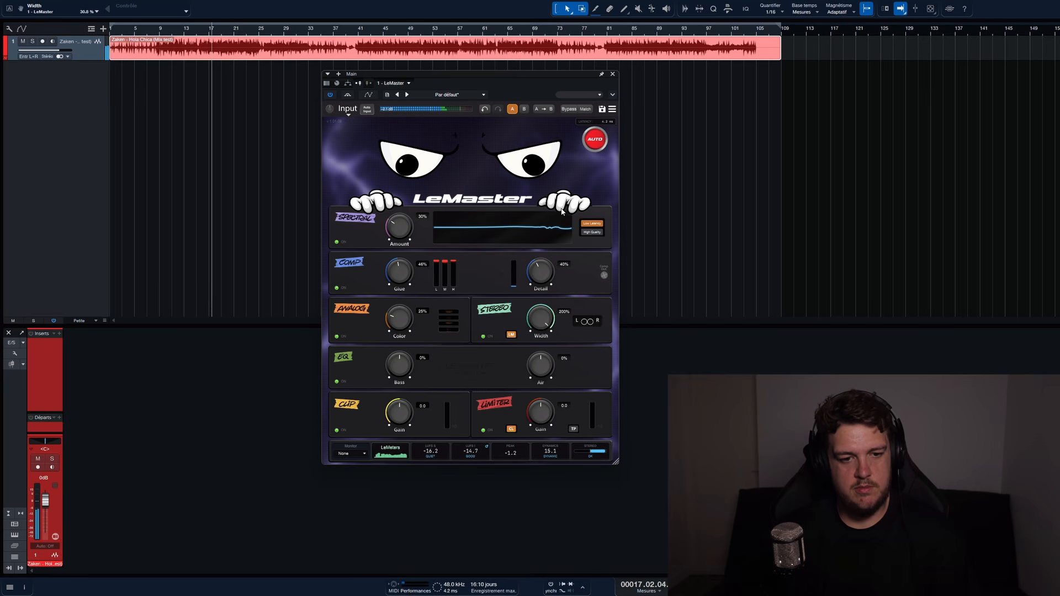
{"action": "double_click", "coordinate": [541, 321]}
{"action": "key", "text": "space"}
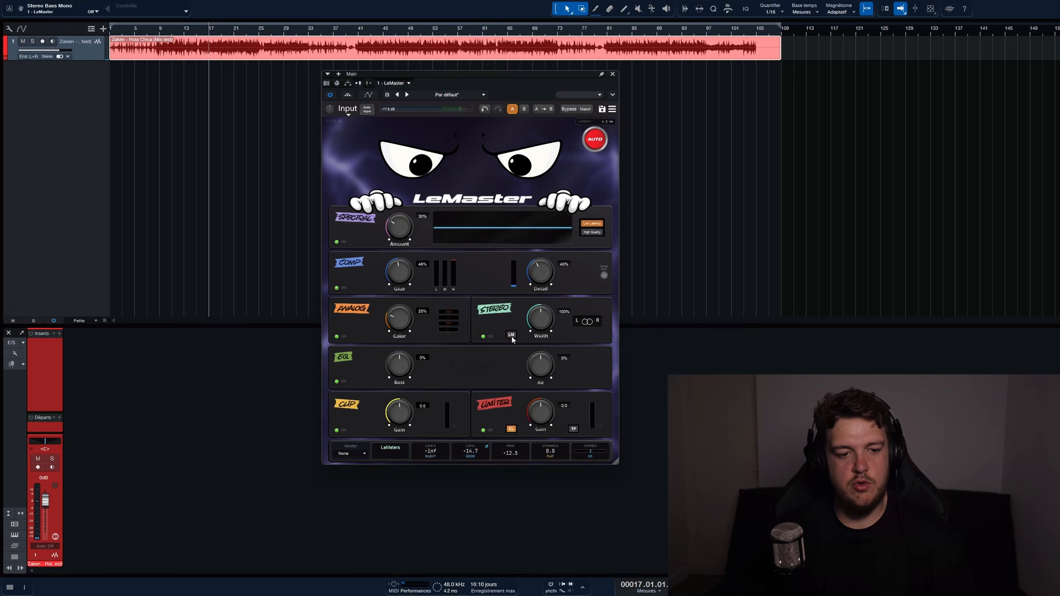
Switch the Stereo module's Low Mono back on and set Width to 114% while the track plays.
{"action": "left_click", "coordinate": [512, 336]}
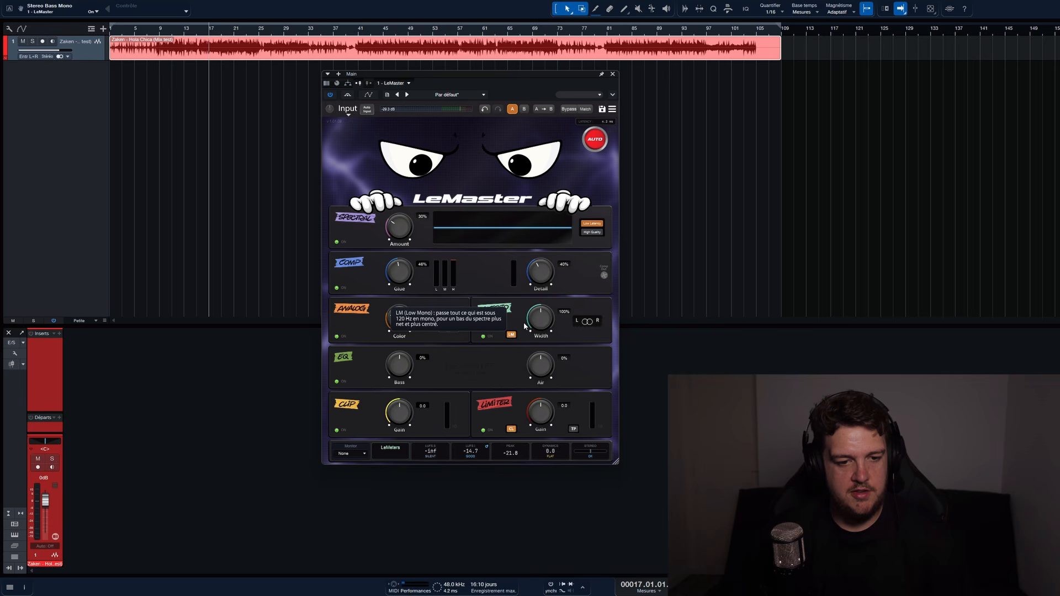
{"action": "key", "text": "space"}
{"action": "left_click_drag", "start_coordinate": [540, 326], "coordinate": [540, 318]}
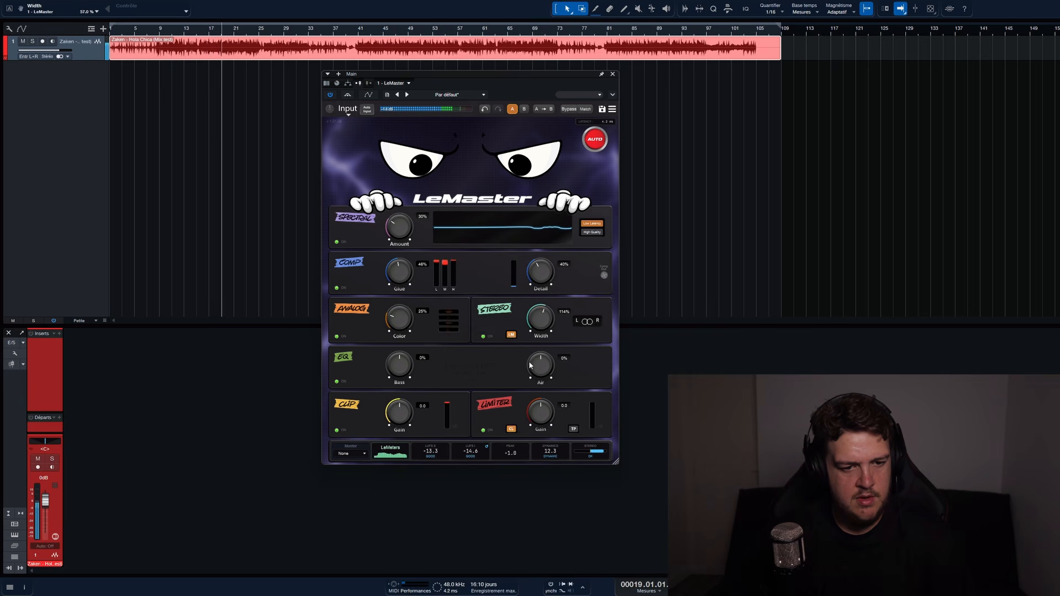
{"action": "key", "text": "space"}
Lower the EQ module's Air to about -30% while auditioning the track from bar 17.
{"action": "left_click_drag", "start_coordinate": [530, 365], "coordinate": [539, 372]}
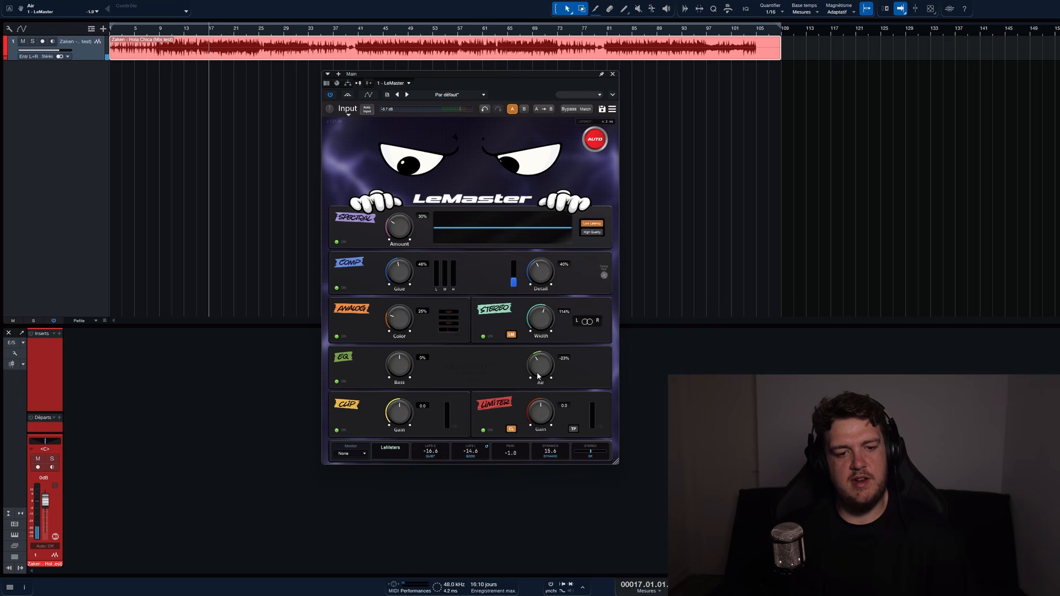
{"action": "left_click_drag", "start_coordinate": [539, 381], "coordinate": [547, 372]}
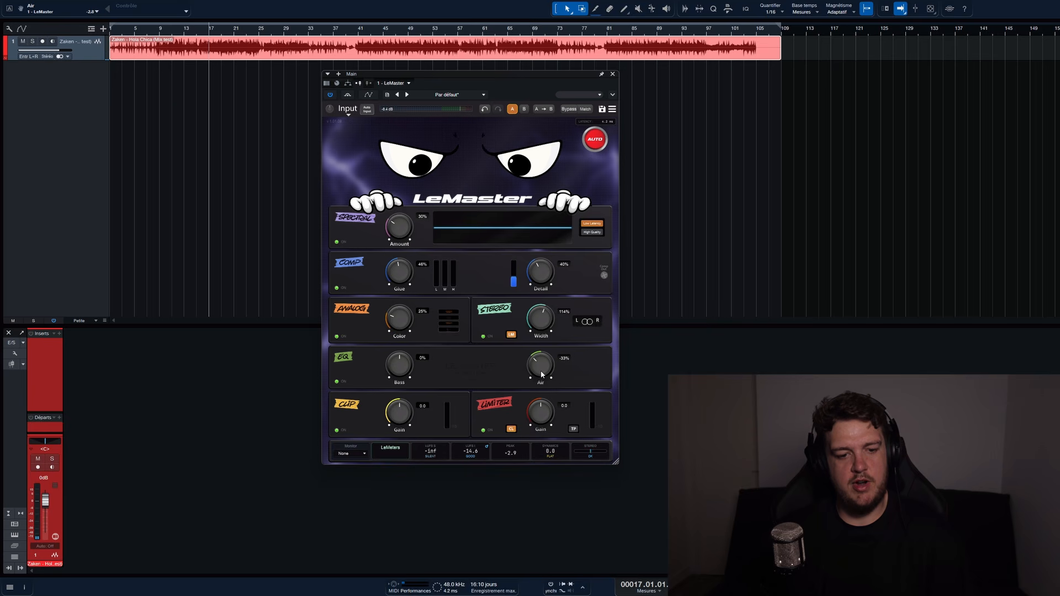
{"action": "key", "text": "space"}
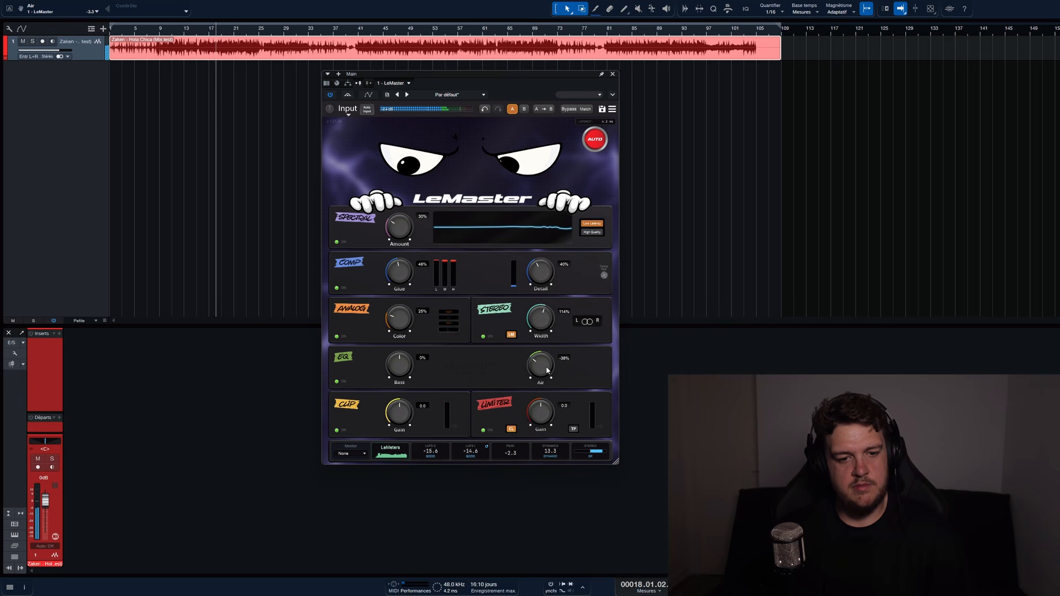
{"action": "key", "text": "space"}
Search the plug-ins for "fabf" and insert Pro-Q 4 on the audio track.
{"action": "left_click", "coordinate": [59, 334]}
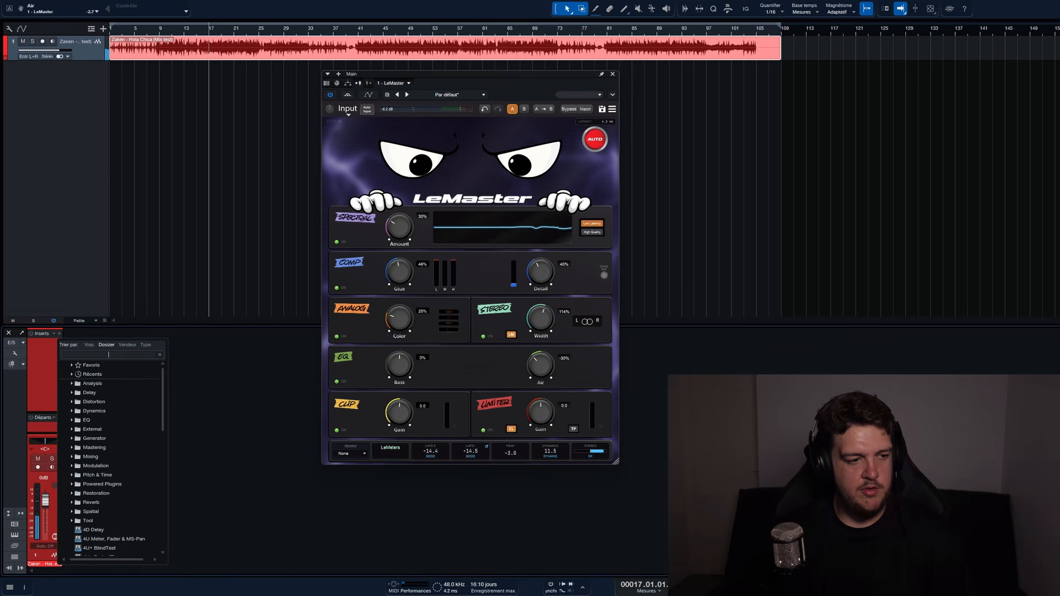
{"action": "type", "text": "fabfd"}
{"action": "key", "text": "BackSpace"}
{"action": "key", "text": "BackSpace"}
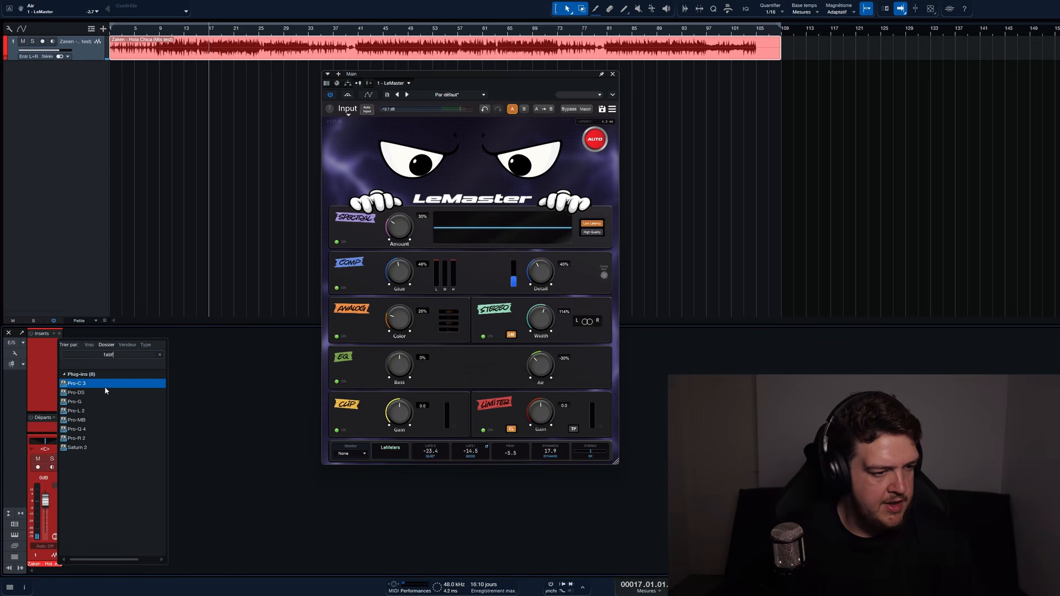
{"action": "left_click", "coordinate": [102, 429]}
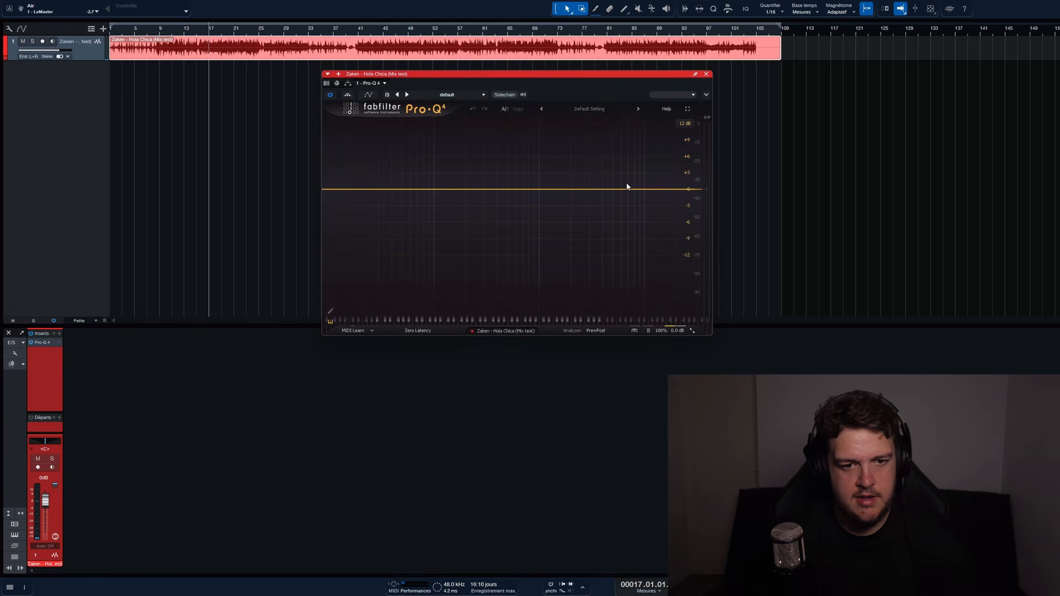
Add and shape two EQ bands in Pro-Q 4, adjusting their Q, and remove the plug-in from the track.
{"action": "left_click", "coordinate": [626, 189]}
{"action": "left_click_drag", "start_coordinate": [627, 189], "coordinate": [452, 209]}
{"action": "scroll", "coordinate": [625, 219], "scroll_direction": "down", "scroll_amount": 1}
{"action": "left_click", "coordinate": [406, 231]}
{"action": "scroll", "coordinate": [444, 206], "scroll_direction": "up", "scroll_amount": 1}
{"action": "scroll", "coordinate": [452, 208], "scroll_direction": "up", "scroll_amount": 1}
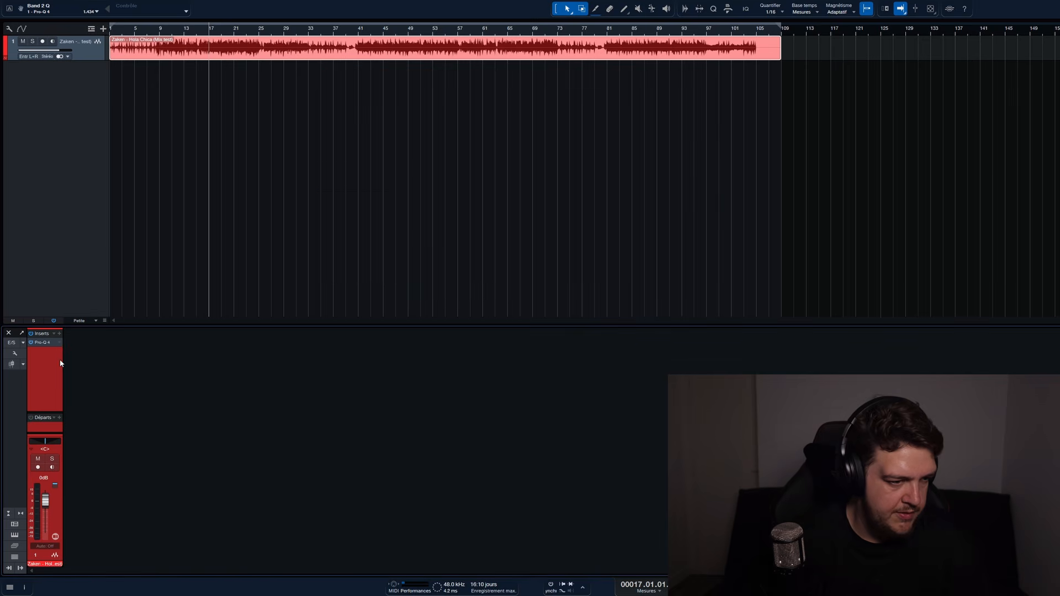
{"action": "left_click", "coordinate": [44, 343]}
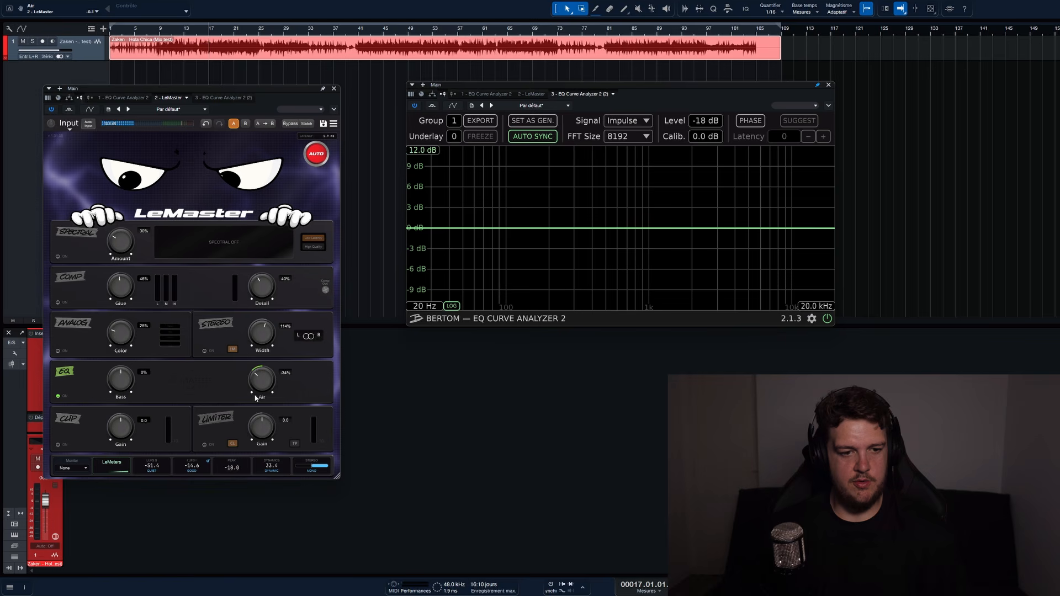
Demonstrate the EQ module's Air on the curve analyzer at -100%, -38% and +100%, and reset it to 0%.
{"action": "left_click_drag", "start_coordinate": [262, 377], "coordinate": [261, 398]}
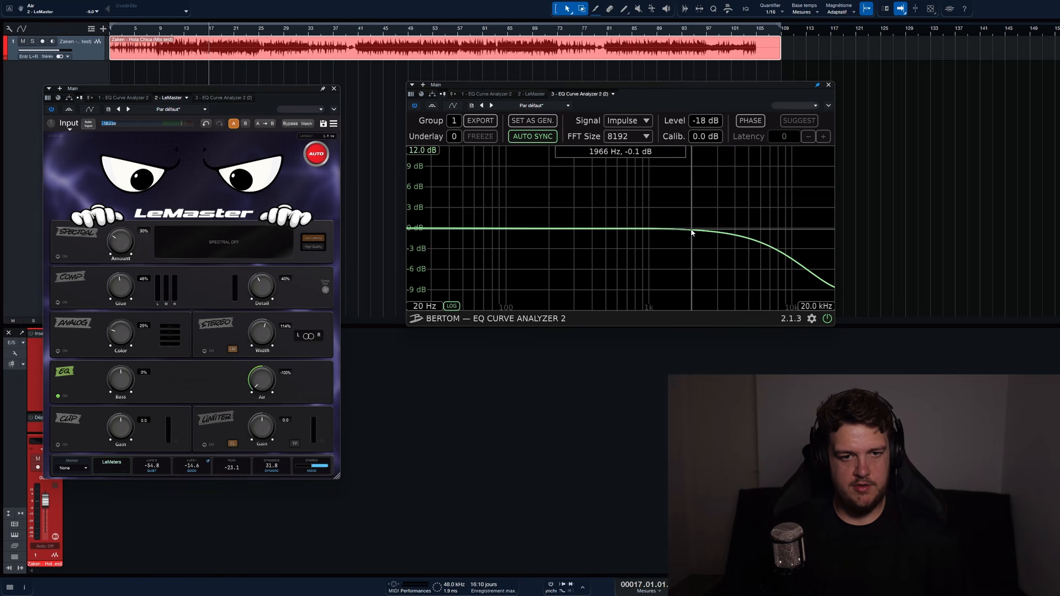
{"action": "left_click_drag", "start_coordinate": [271, 390], "coordinate": [272, 378]}
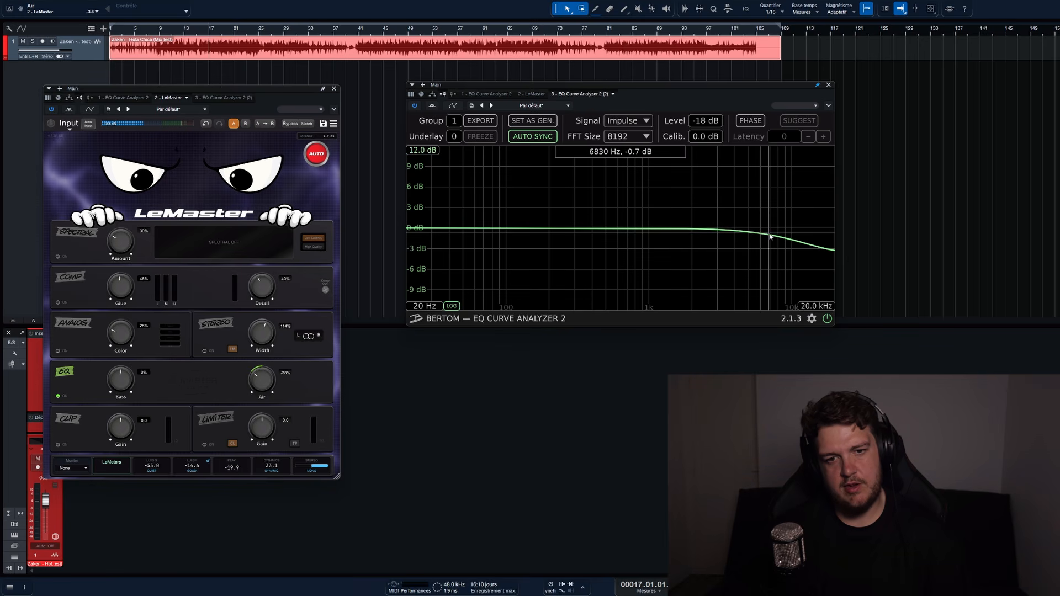
{"action": "left_click_drag", "start_coordinate": [262, 381], "coordinate": [376, 280]}
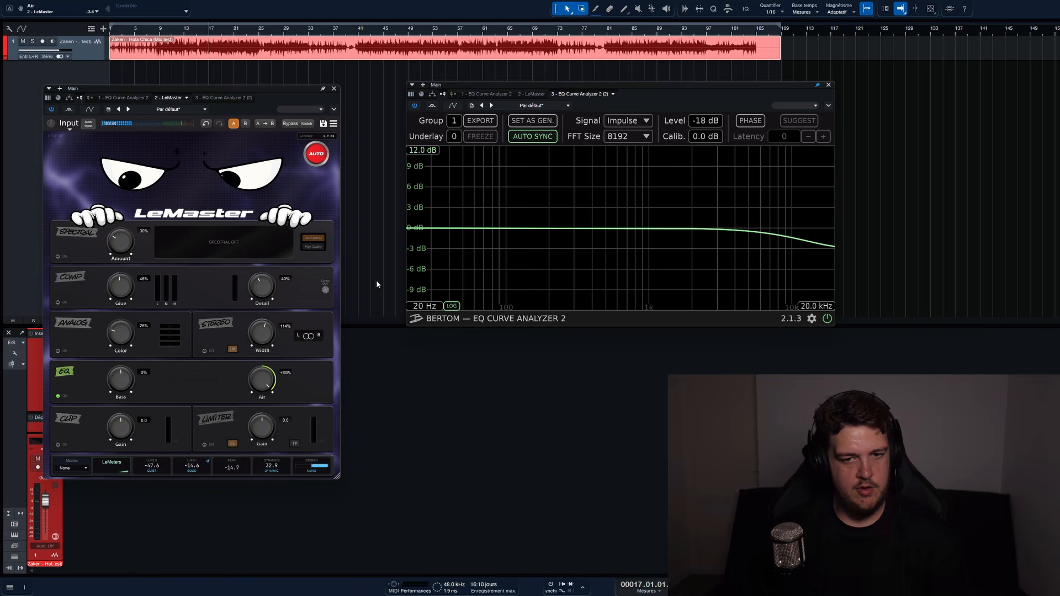
{"action": "left_click_drag", "start_coordinate": [262, 396], "coordinate": [255, 408]}
{"action": "double_click", "coordinate": [262, 384]}
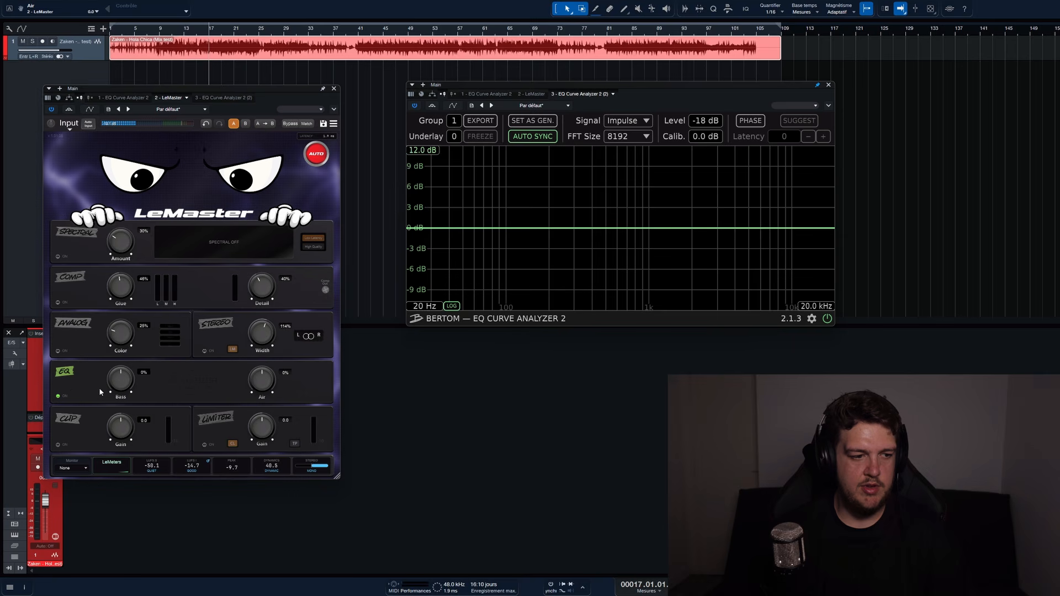
Raise the EQ module's Bass to +81% to show its curve, and place the LeMaster window beside the analyzer.
{"action": "left_click_drag", "start_coordinate": [121, 385], "coordinate": [131, 343]}
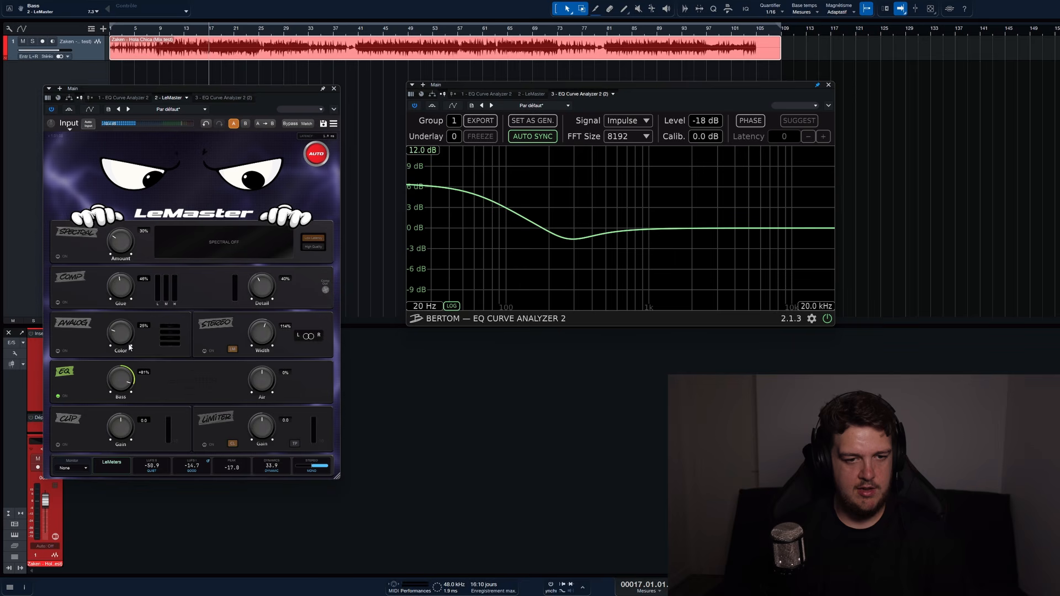
{"action": "left_click_drag", "start_coordinate": [247, 89], "coordinate": [311, 85]}
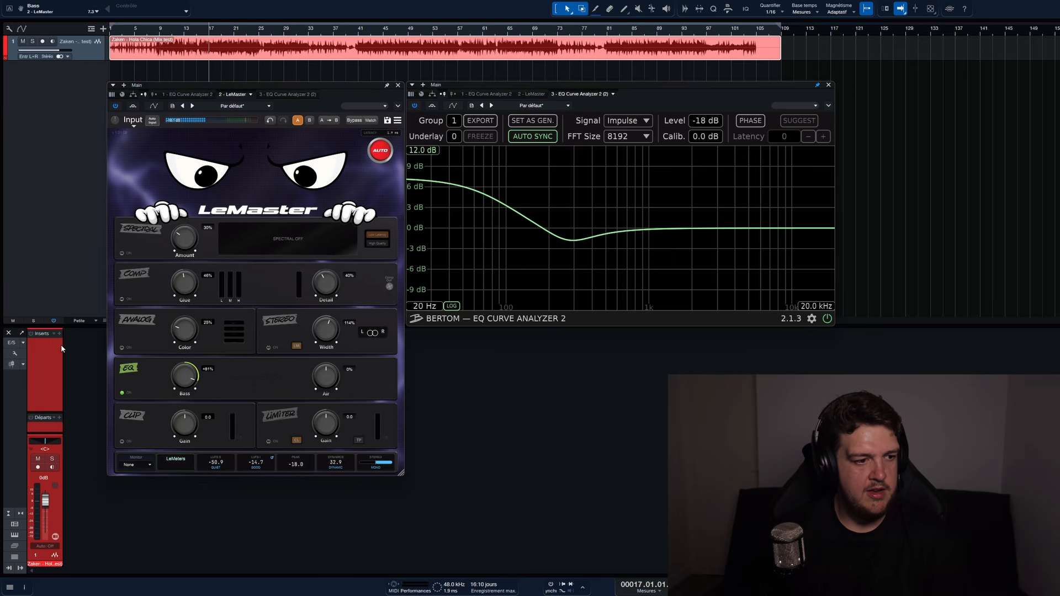
Search for "pui", insert PuigTec EQP1A Stereo on the audio track for comparison, and close its window.
{"action": "left_click", "coordinate": [60, 333]}
{"action": "type", "text": "pui"}
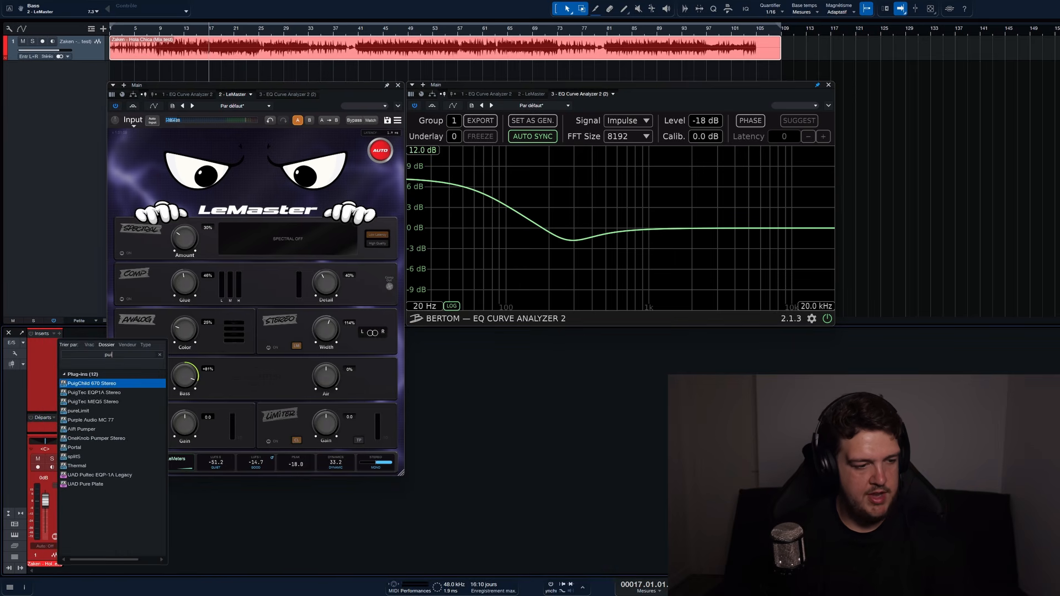
{"action": "double_click", "coordinate": [91, 393]}
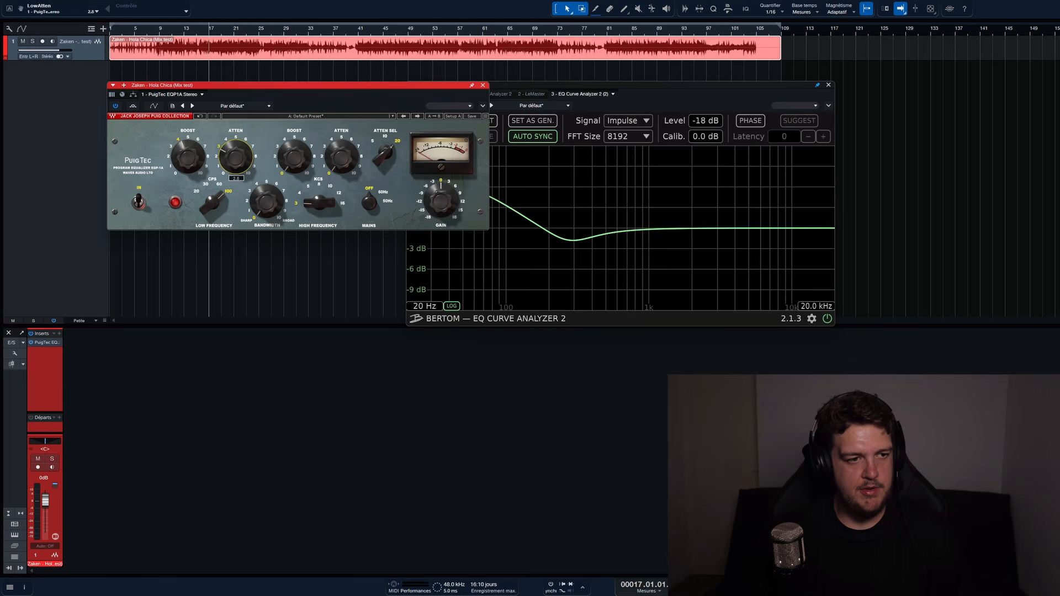
{"action": "left_click", "coordinate": [484, 85]}
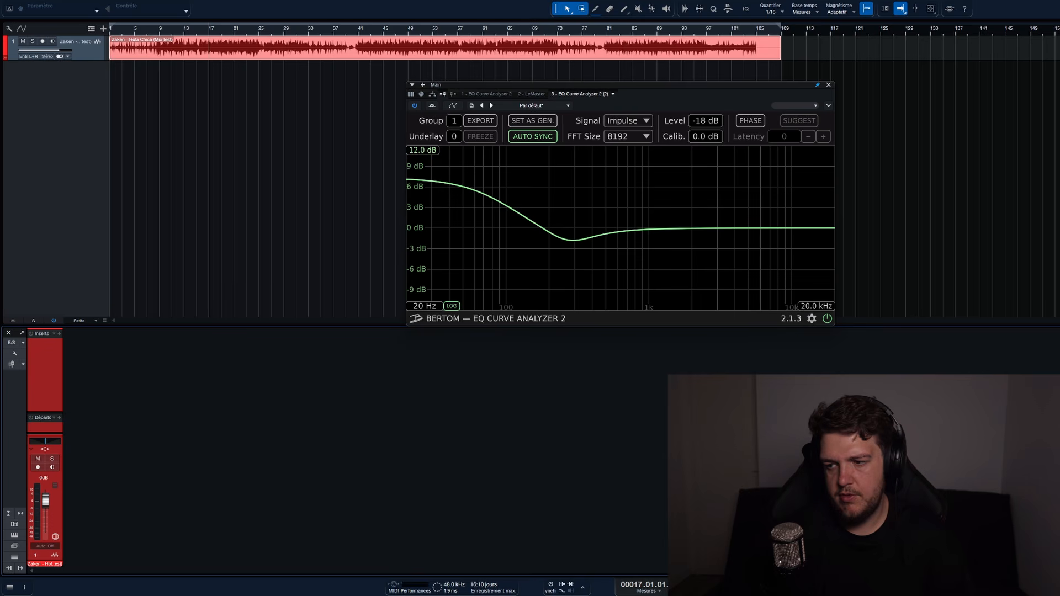
Close the curve analyzer, move the LeMaster window back to the middle, and re-enable the Spectral, Comp and Analog modules.
{"action": "key", "text": "ctrl+w"}
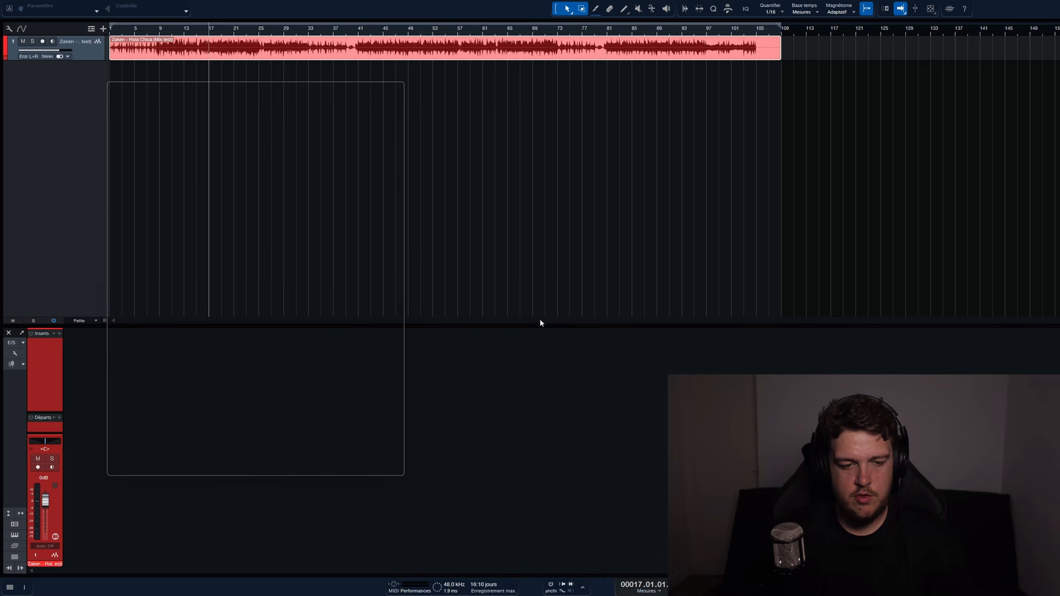
{"action": "left_click_drag", "start_coordinate": [249, 85], "coordinate": [474, 72]}
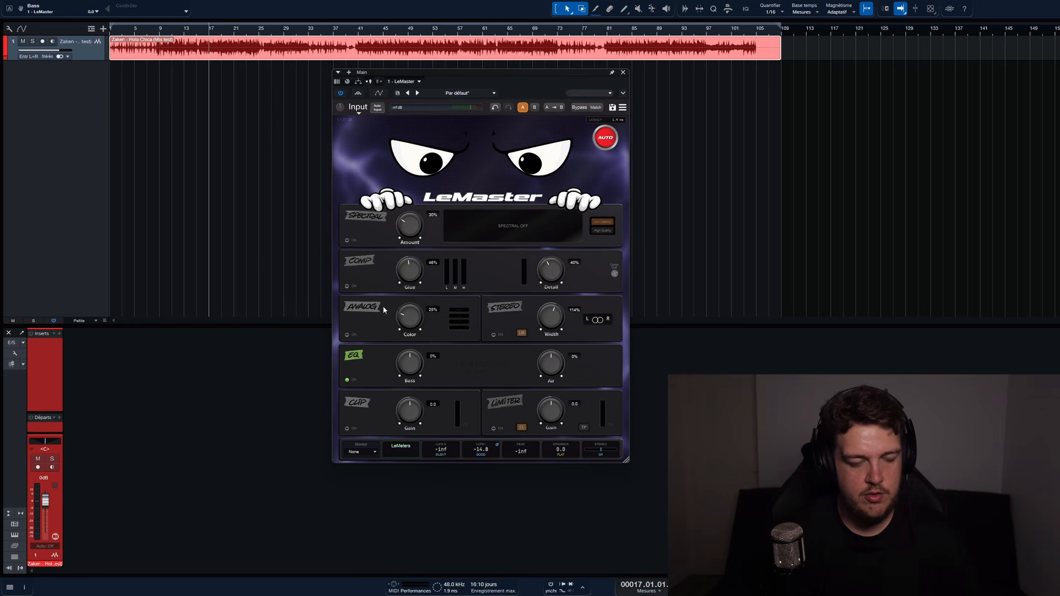
{"action": "left_click", "coordinate": [370, 219]}
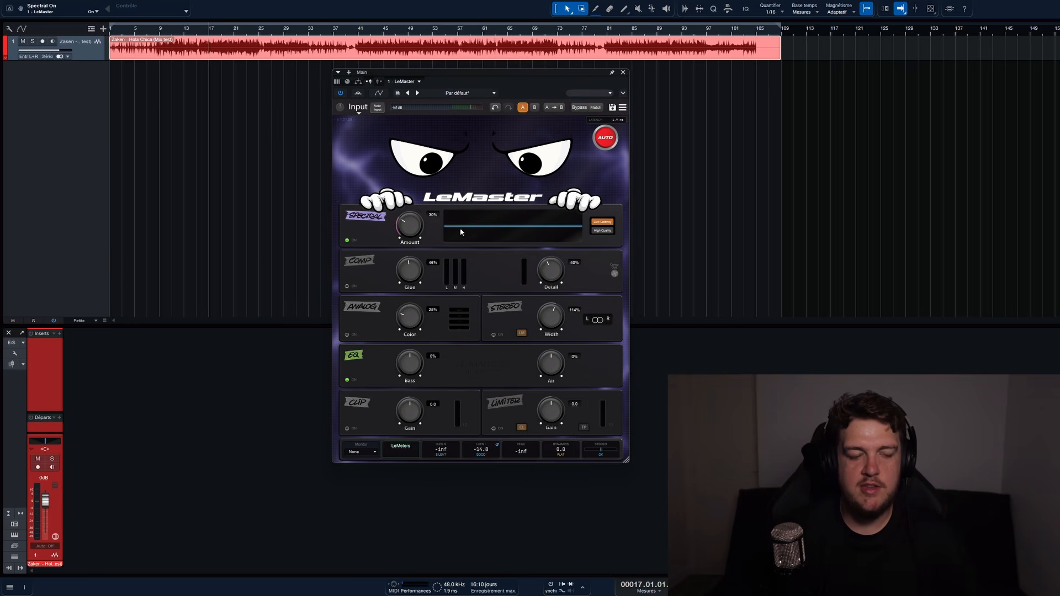
{"action": "left_click", "coordinate": [360, 260]}
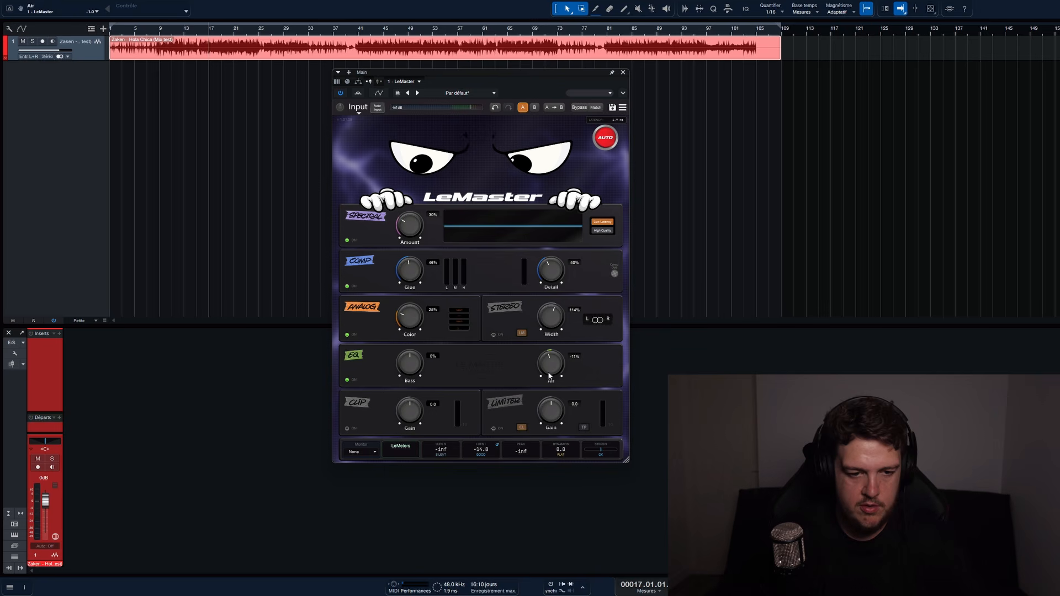
With the track playing, set the EQ module's Air to -18% and its Bass to -11%.
{"action": "left_click_drag", "start_coordinate": [550, 367], "coordinate": [547, 382]}
{"action": "key", "text": "space"}
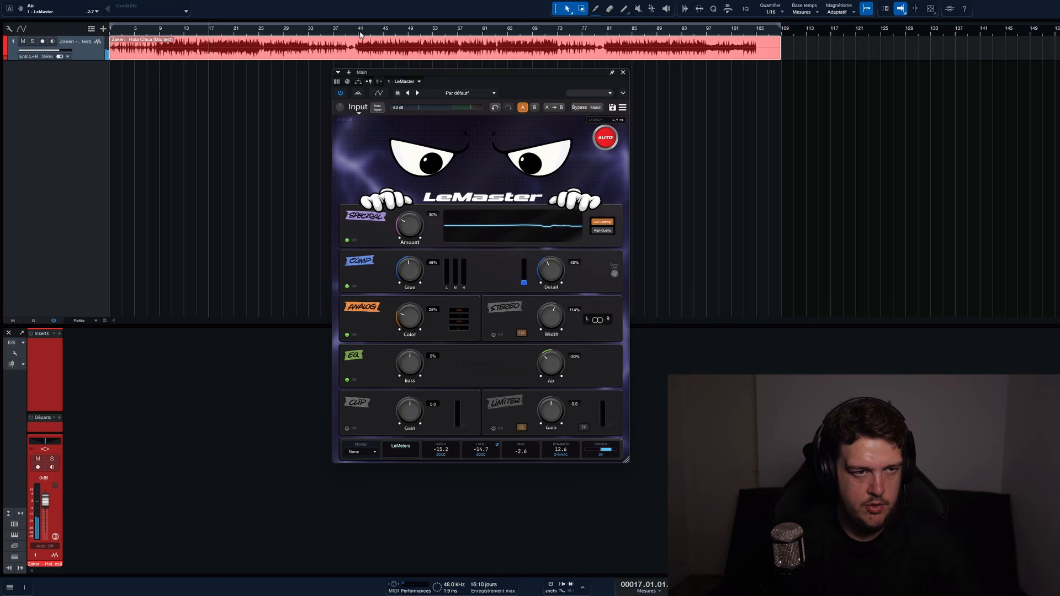
{"action": "left_click_drag", "start_coordinate": [550, 369], "coordinate": [550, 363]}
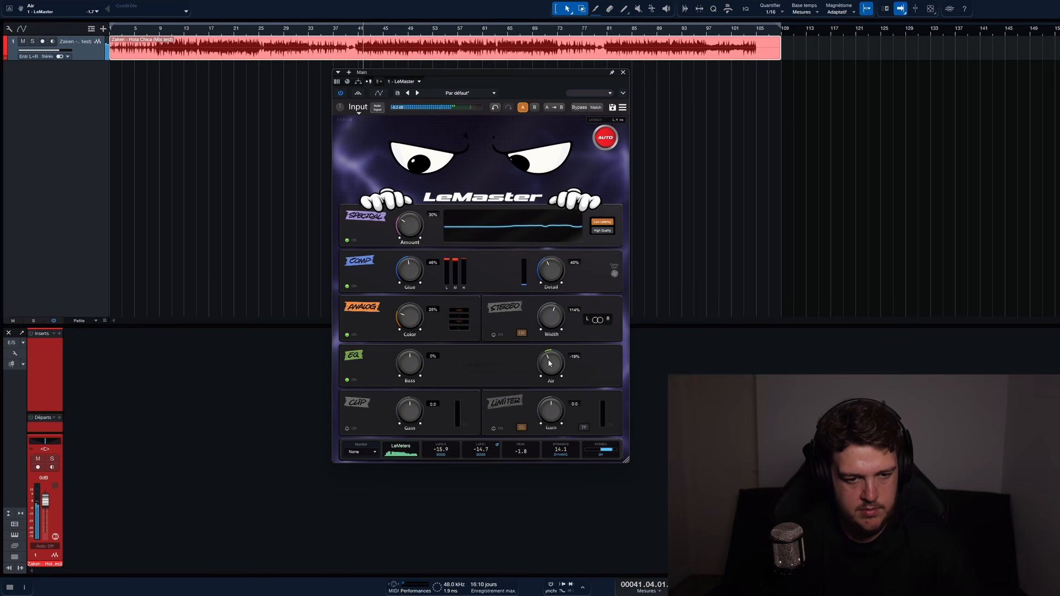
{"action": "left_click_drag", "start_coordinate": [410, 364], "coordinate": [412, 374]}
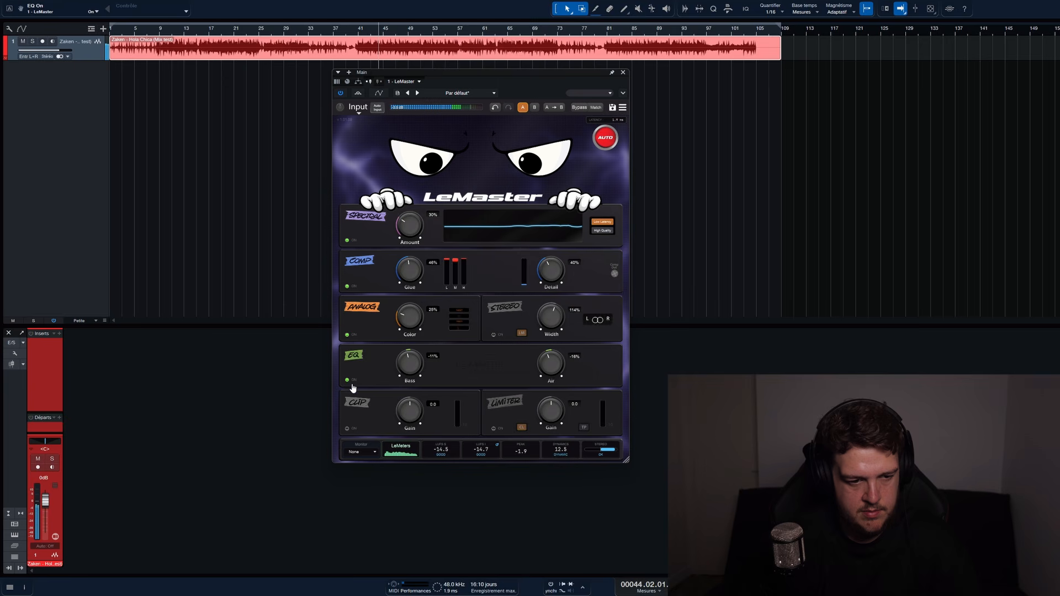
Enable the Clip module and demonstrate its Gain during playback, first at +7.6 dB and lowered to -3.0 dB.
{"action": "left_click", "coordinate": [358, 403]}
{"action": "key", "text": "space"}
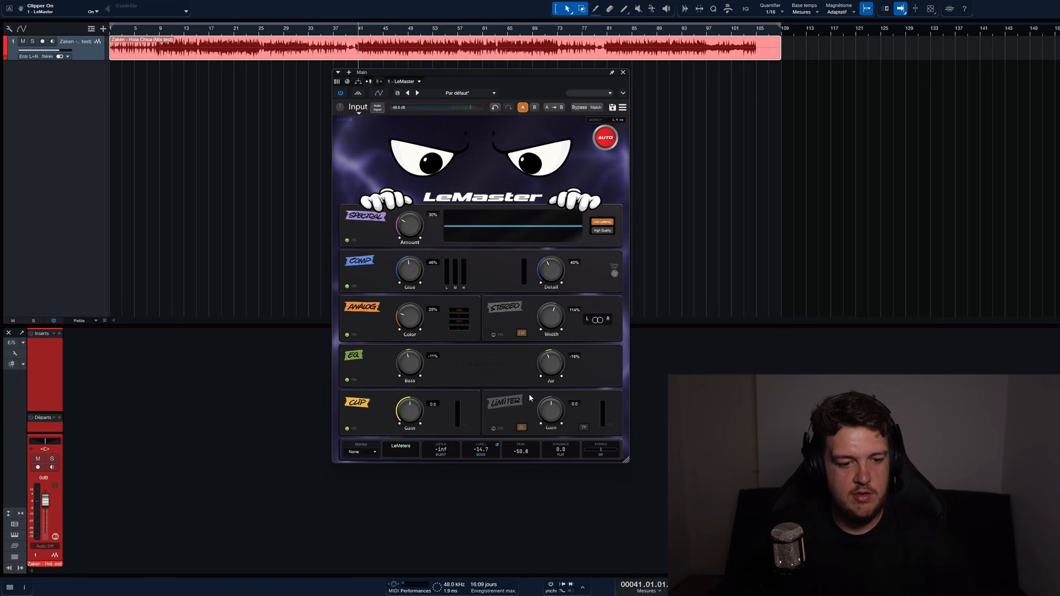
{"action": "key", "text": "space"}
{"action": "left_click_drag", "start_coordinate": [406, 415], "coordinate": [414, 392]}
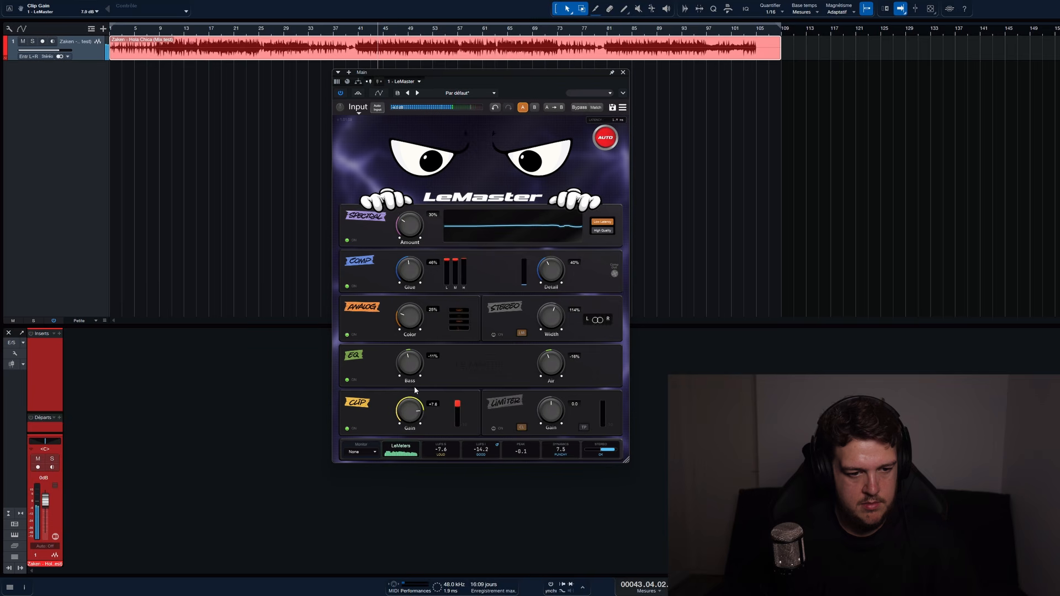
{"action": "left_click_drag", "start_coordinate": [414, 394], "coordinate": [407, 418]}
{"action": "key", "text": "space"}
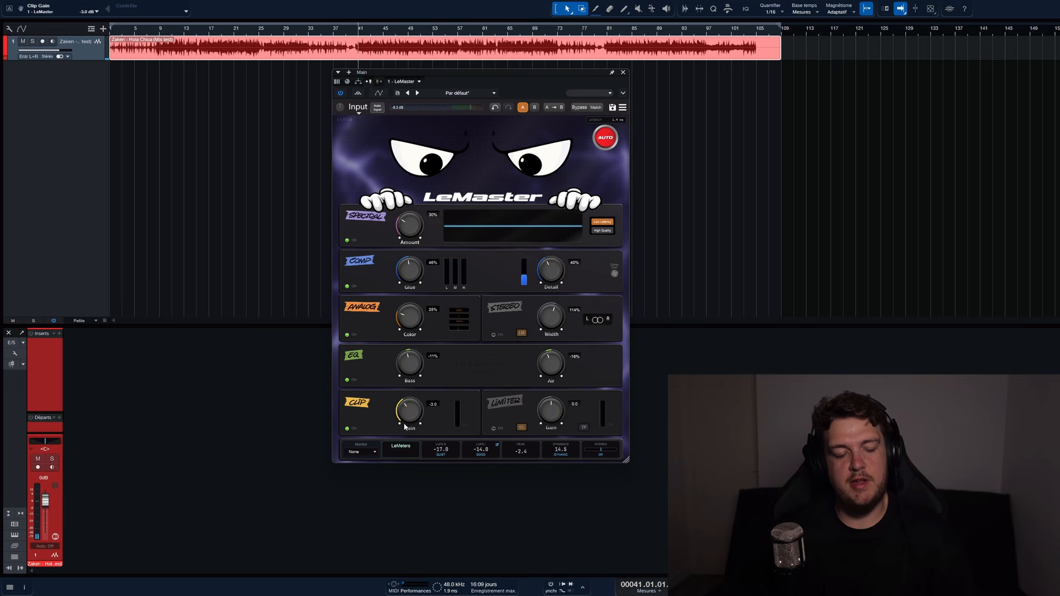
Play the track and bring the Clip module's Gain up to +1.4 dB.
{"action": "key", "text": "space"}
{"action": "left_click_drag", "start_coordinate": [406, 426], "coordinate": [408, 409]}
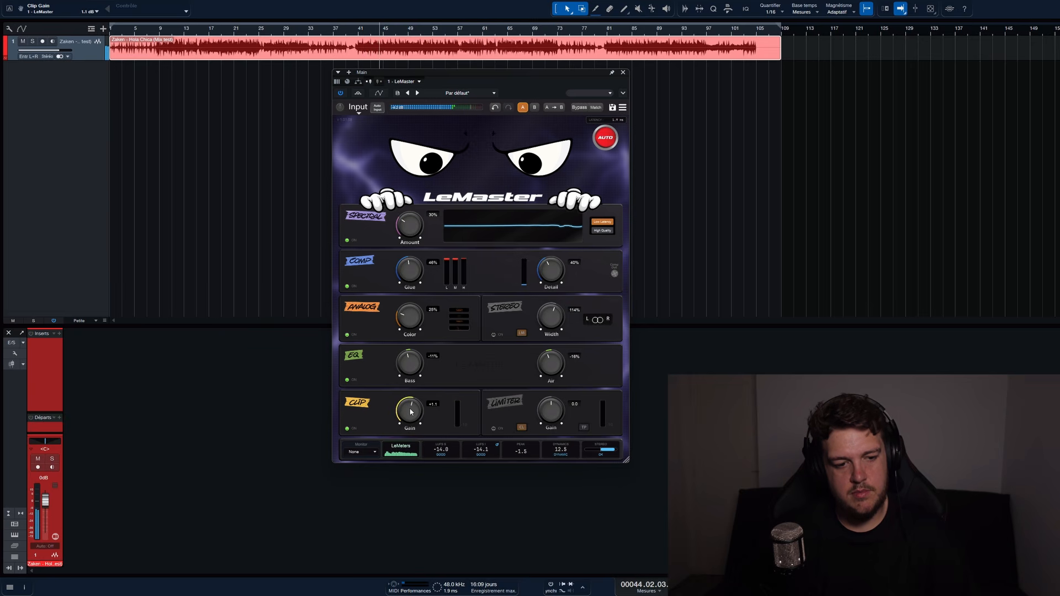
{"action": "left_click_drag", "start_coordinate": [411, 411], "coordinate": [411, 410]}
Enable the Limiter module and set its Gain to +1.8 dB during playback.
{"action": "left_click", "coordinate": [494, 429]}
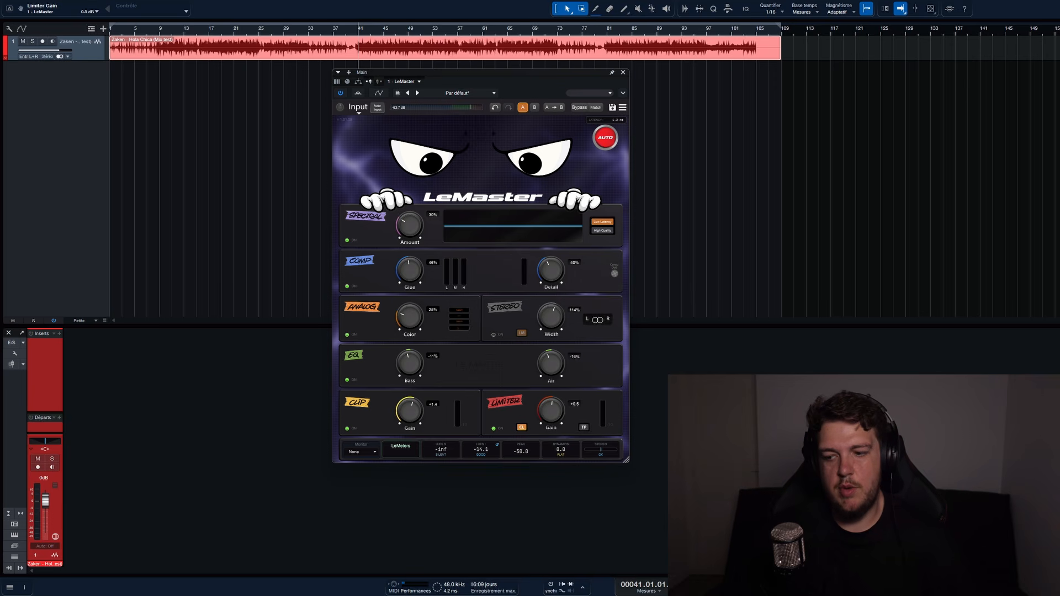
{"action": "key", "text": "space"}
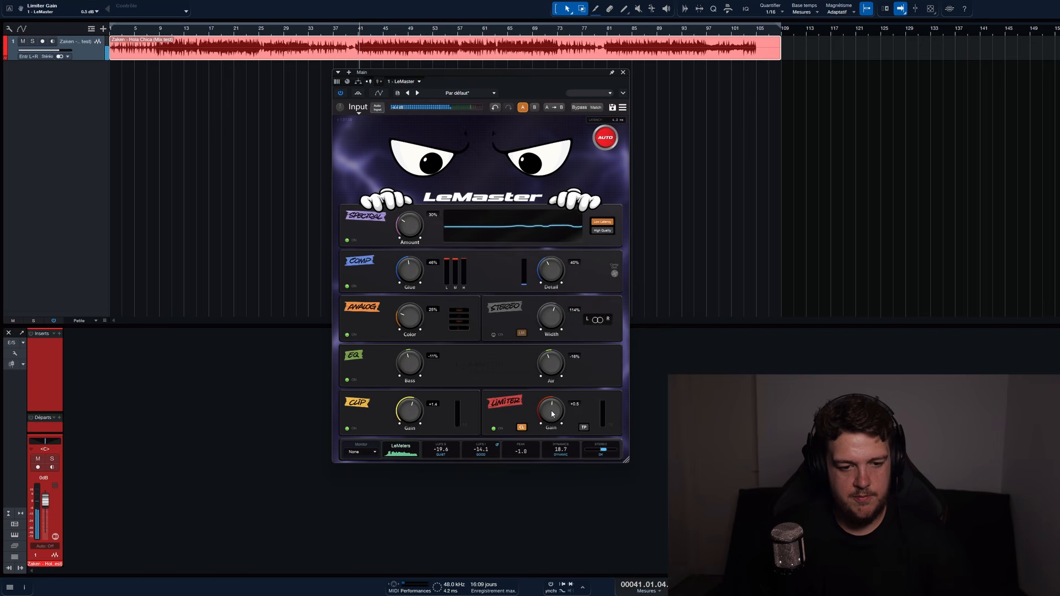
{"action": "left_click_drag", "start_coordinate": [552, 416], "coordinate": [554, 411]}
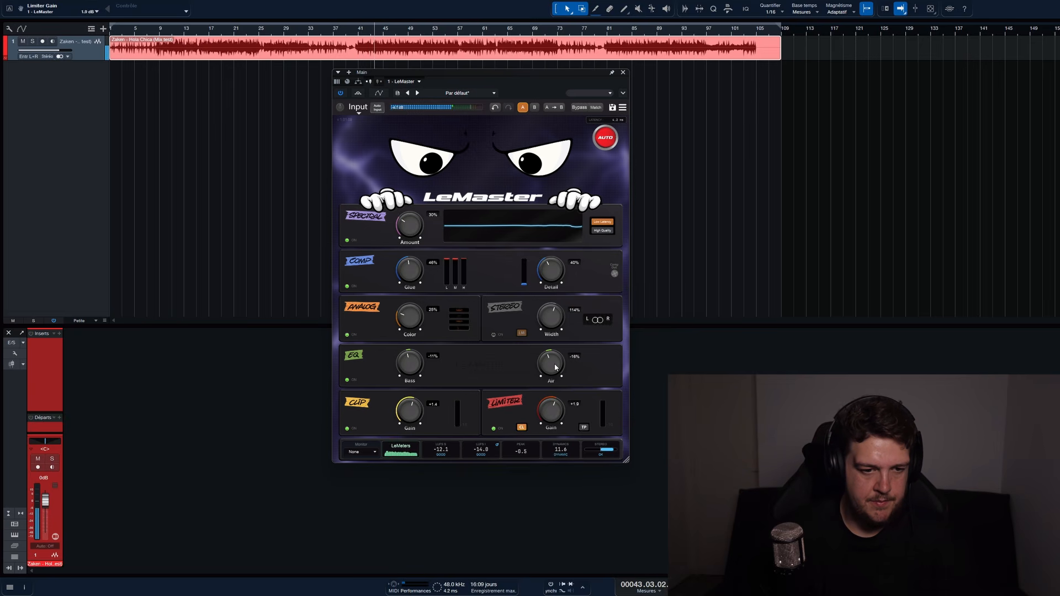
Turn on Match for the bypass comparison and switch the Spectral module to High Quality.
{"action": "left_click", "coordinate": [596, 108]}
{"action": "key", "text": "space"}
{"action": "left_click", "coordinate": [602, 230]}
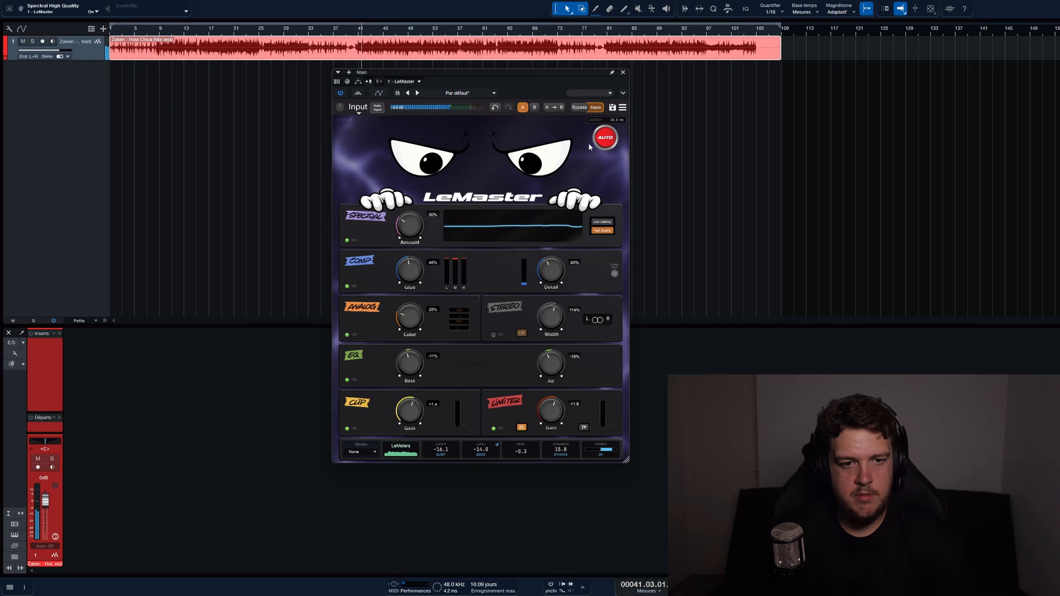
Play the track and compare the level-matched master with the unprocessed mix by switching Bypass on and off.
{"action": "key", "text": "space"}
{"action": "key", "text": "space"}
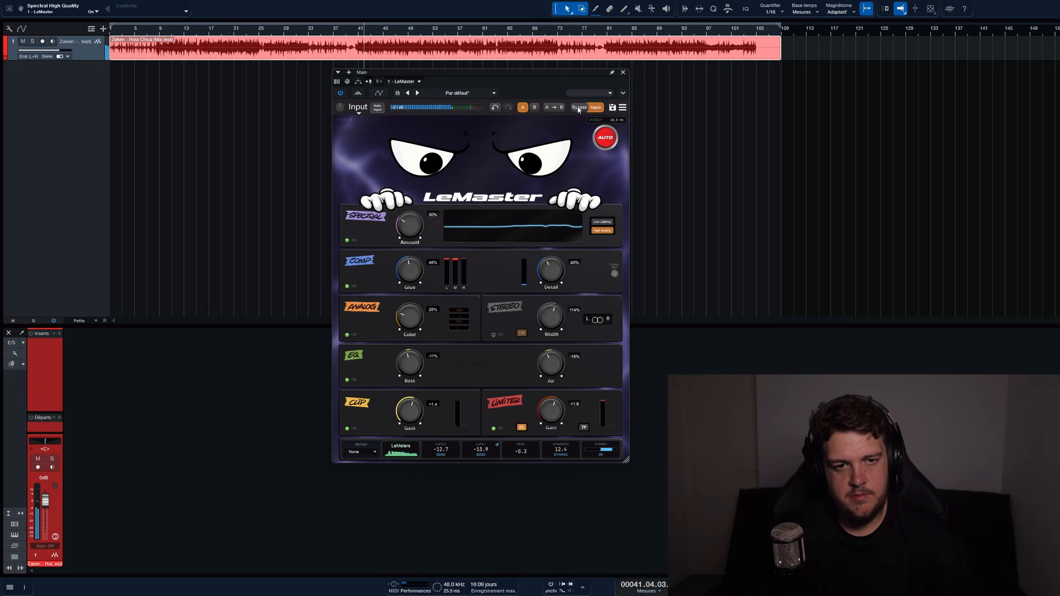
{"action": "left_click", "coordinate": [578, 108]}
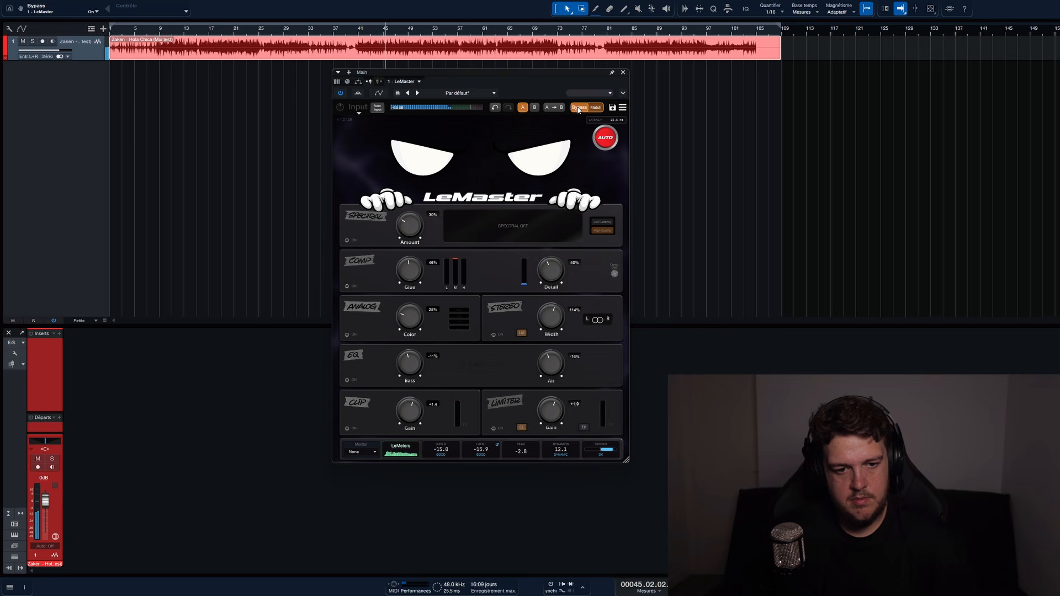
{"action": "left_click", "coordinate": [579, 108]}
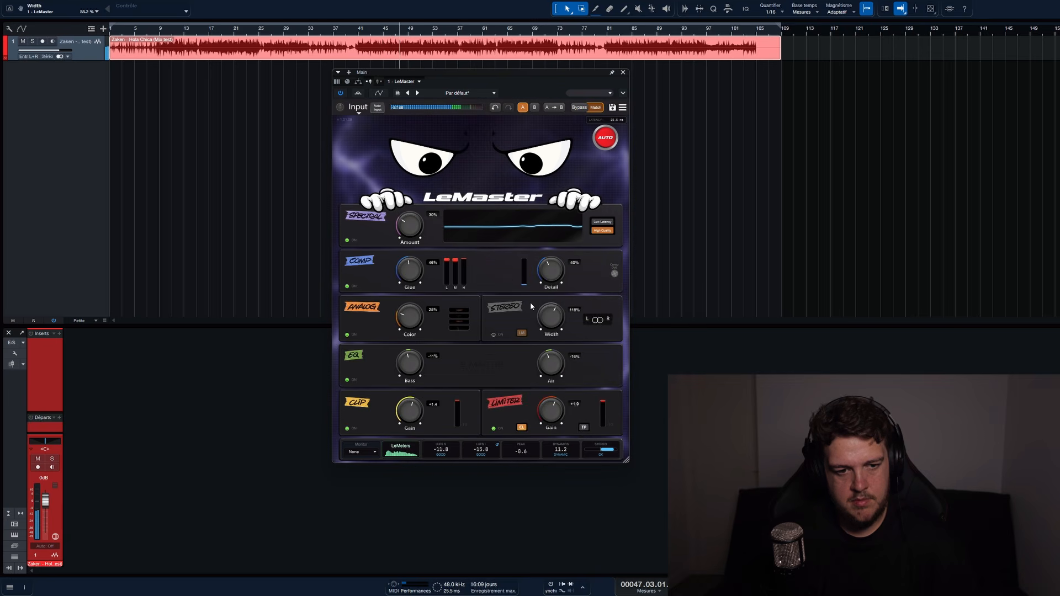
Fine-tune Width to 116%, Spectral Amount to 32%, Glue to 60%, Detail to 46% and Air to -8%, and compare with Bypass.
{"action": "scroll", "coordinate": [409, 270], "scroll_direction": "up", "scroll_amount": 5}
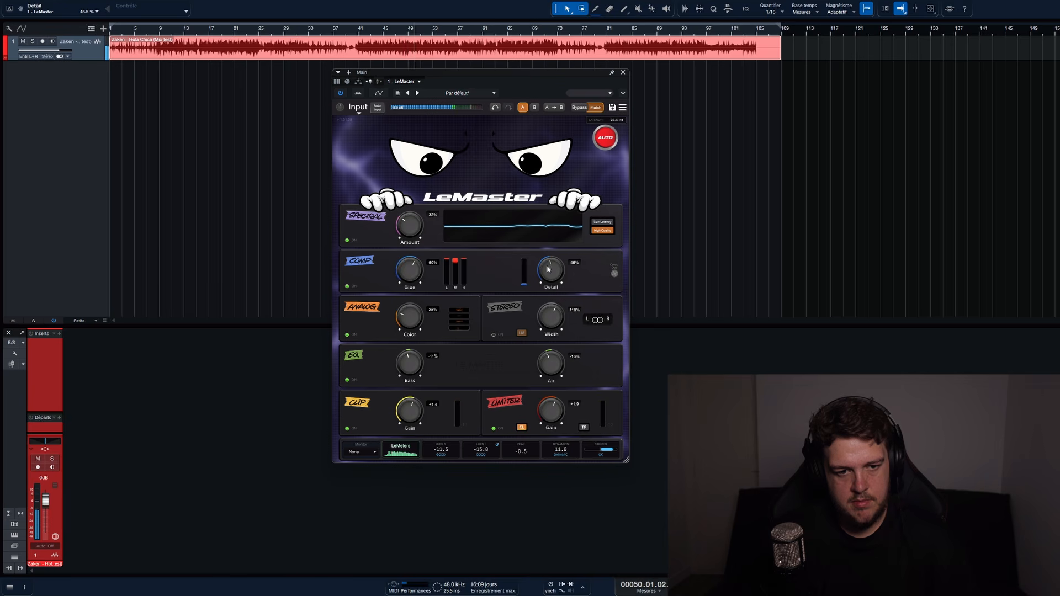
{"action": "scroll", "coordinate": [528, 365], "scroll_direction": "up", "scroll_amount": 3}
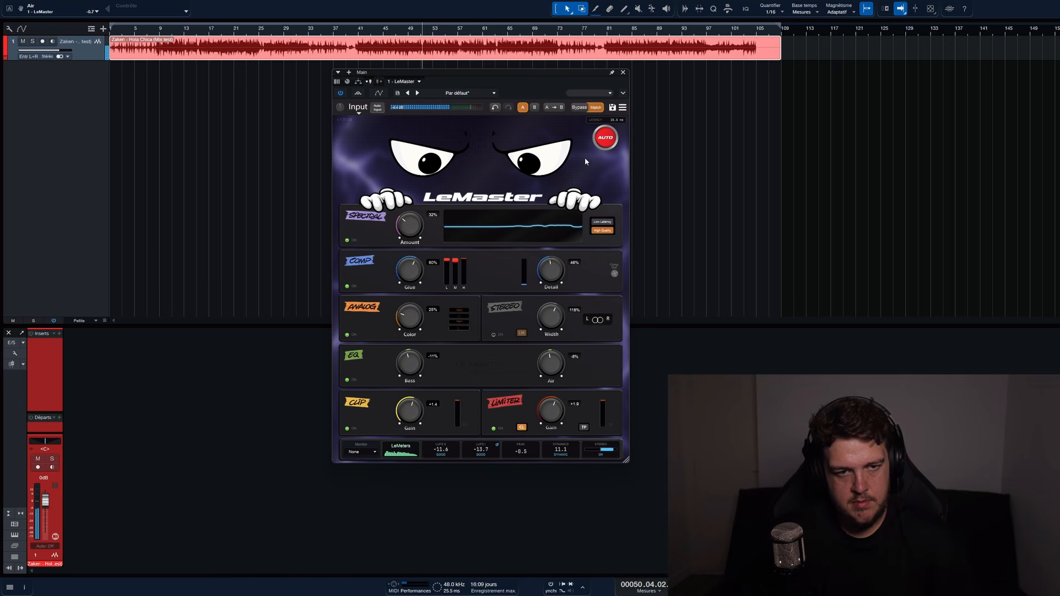
{"action": "left_click", "coordinate": [580, 107]}
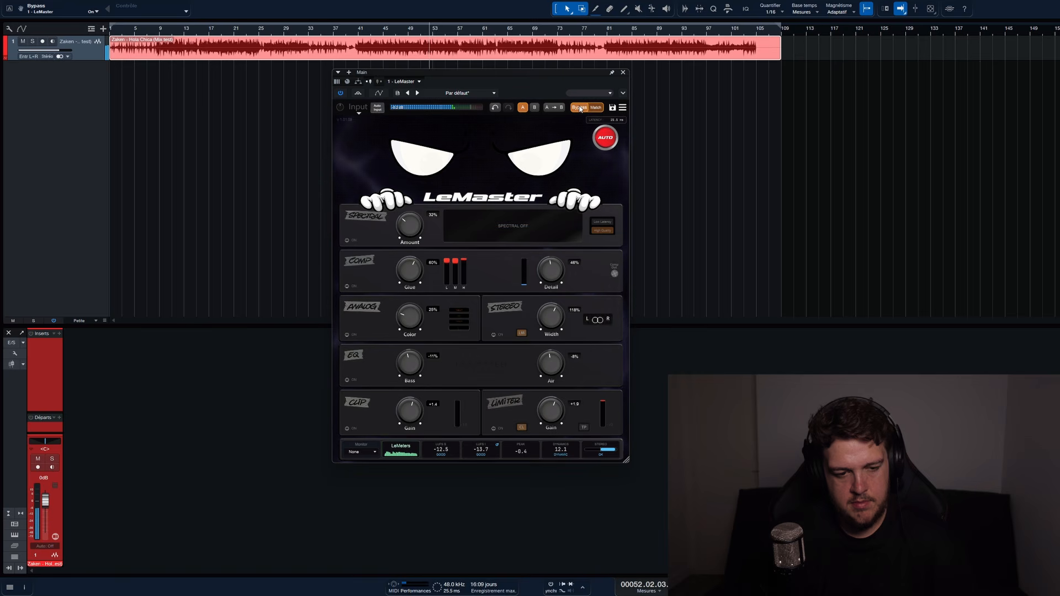
{"action": "left_click", "coordinate": [580, 108]}
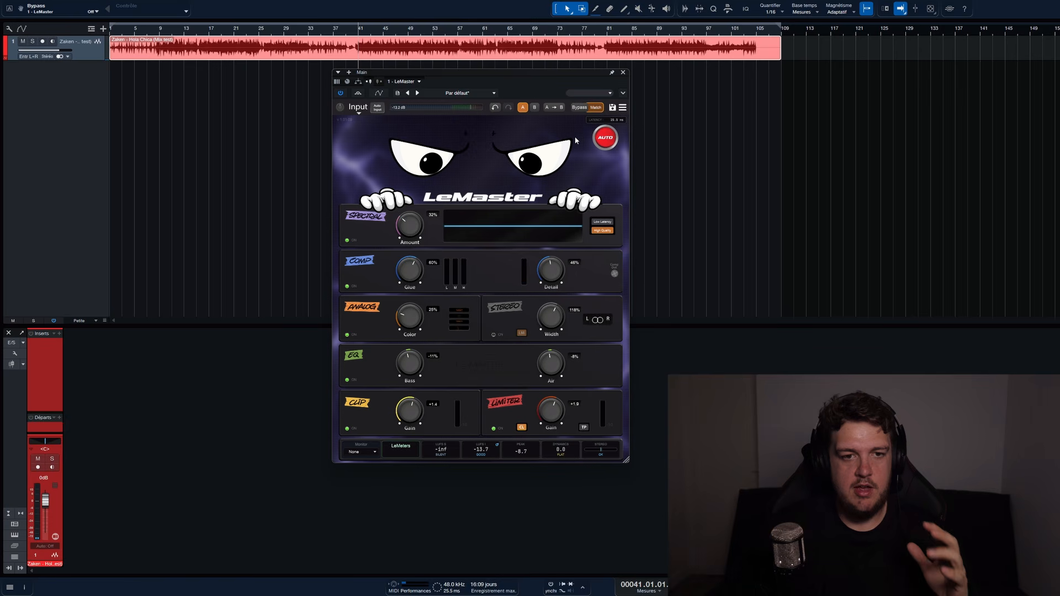
Demonstrate the Match option, leave it off, and play a passage of the master at its full output level.
{"action": "left_click", "coordinate": [596, 108]}
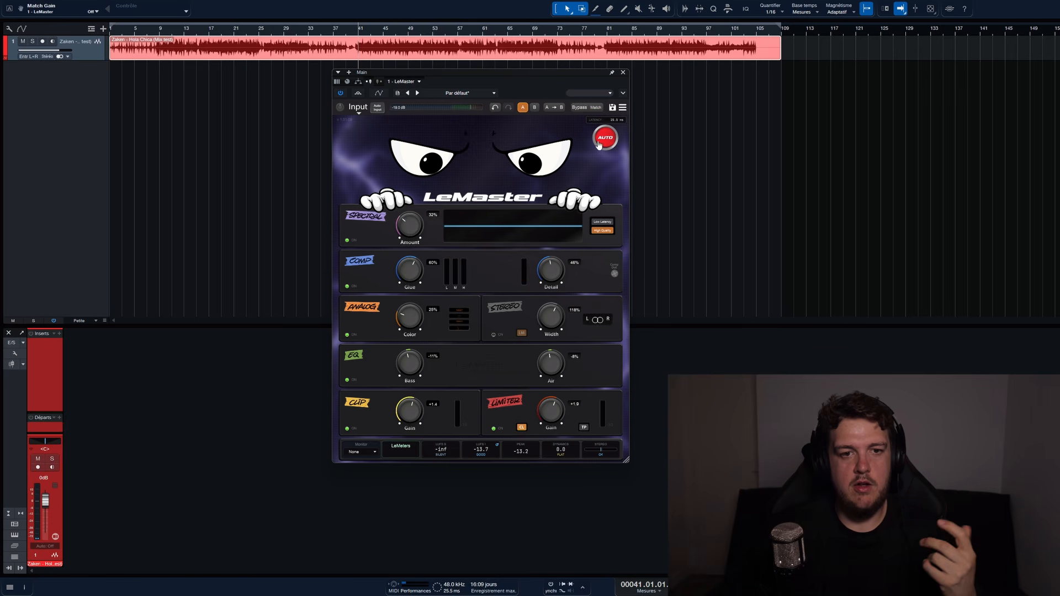
{"action": "left_click", "coordinate": [596, 108]}
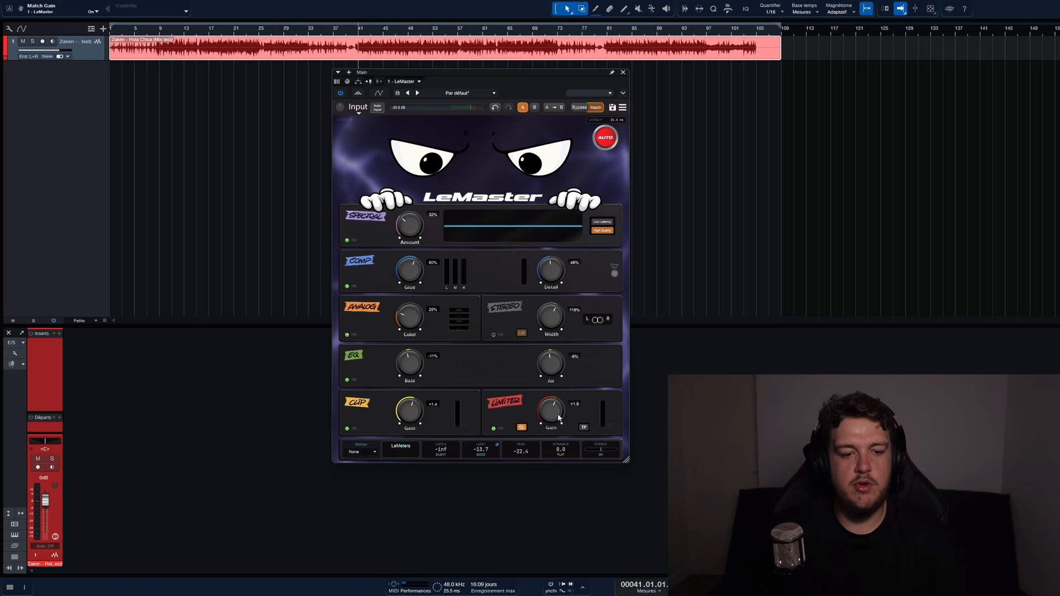
{"action": "left_click", "coordinate": [591, 108]}
{"action": "key", "text": "space"}
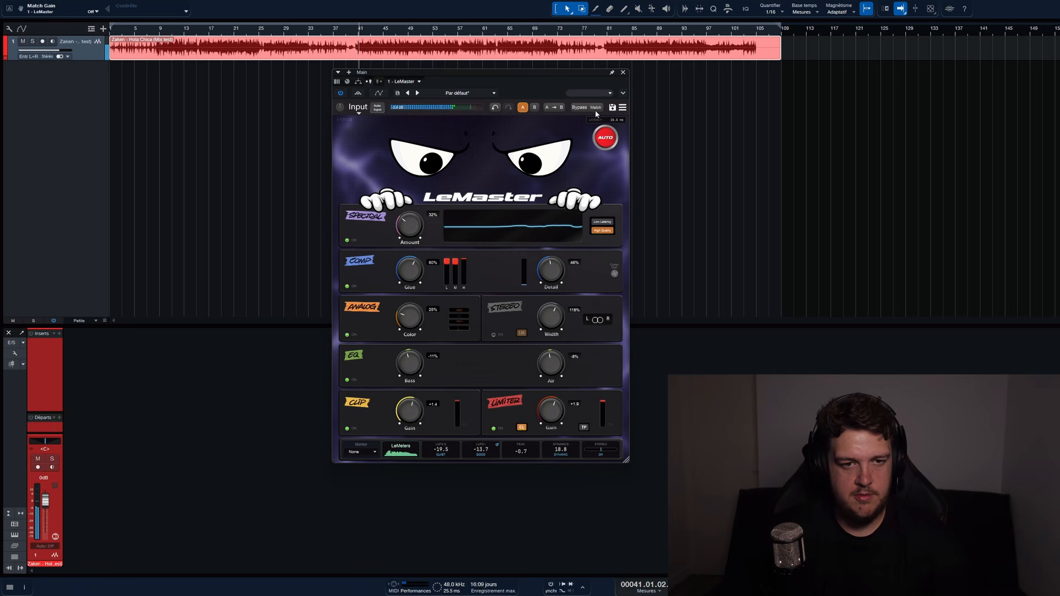
{"action": "key", "text": "space"}
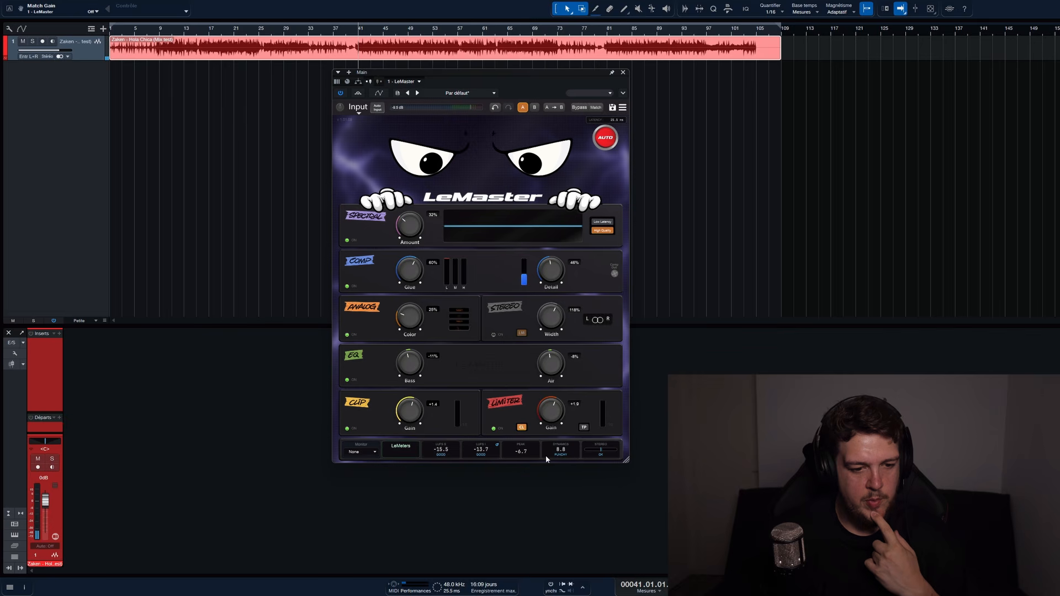
Open the LeMeters window beside LeMaster and examine its loudness readings, dynamic range, LUFS history and spectrum.
{"action": "left_click", "coordinate": [409, 456]}
{"action": "left_click_drag", "start_coordinate": [732, 172], "coordinate": [793, 117]}
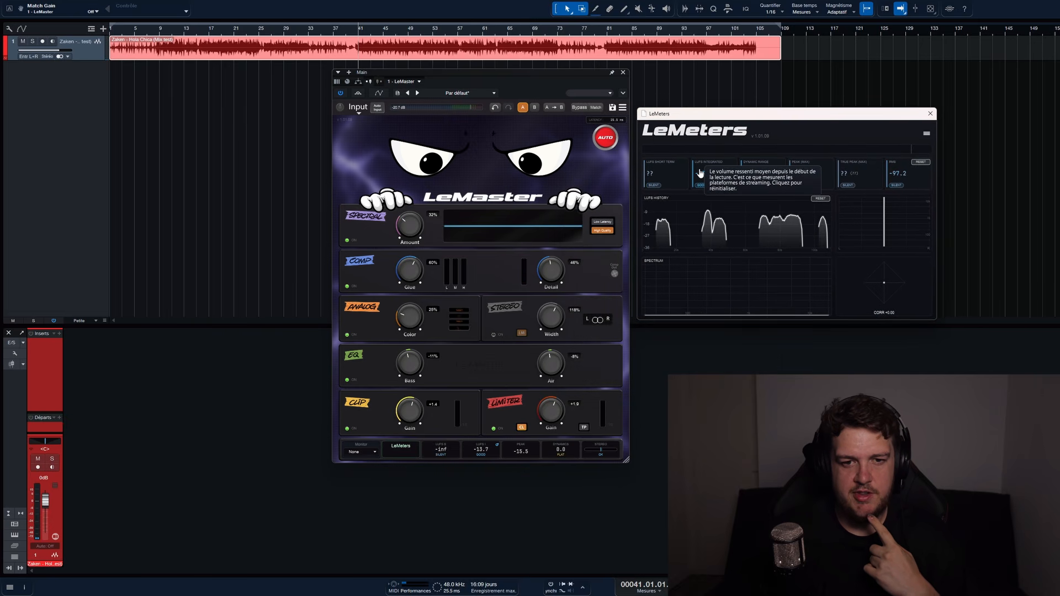
{"action": "mouse_move", "coordinate": [714, 179]}
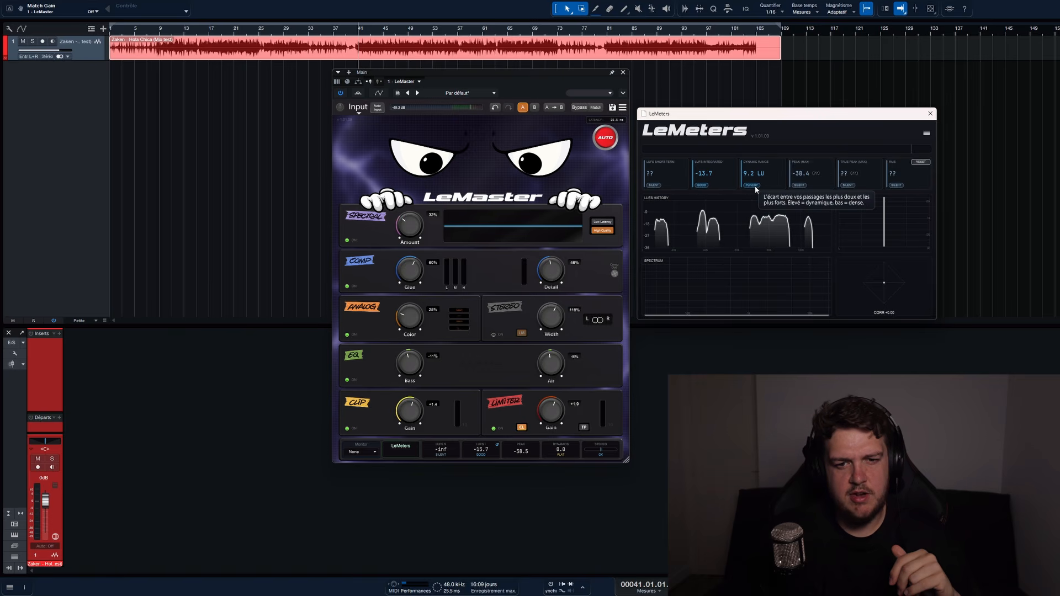
{"action": "mouse_move", "coordinate": [791, 213]}
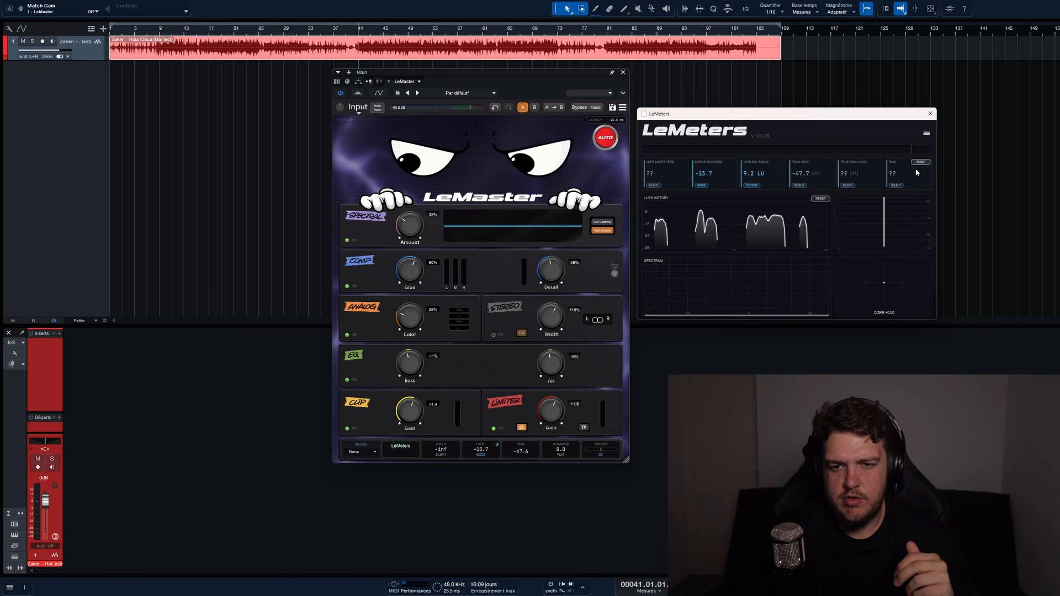
{"action": "mouse_move", "coordinate": [688, 222]}
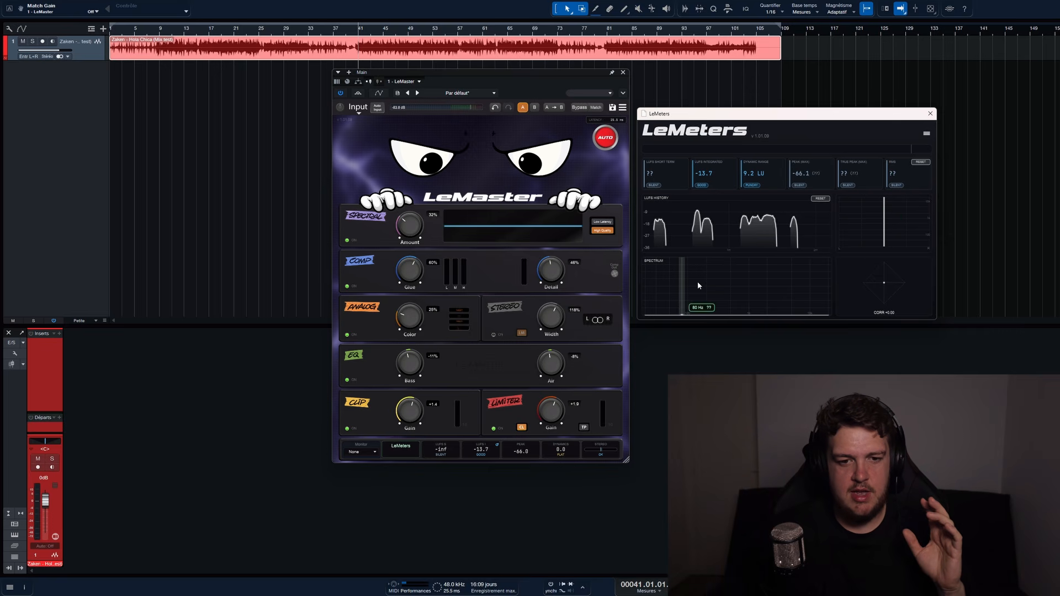
Play the track while examining the live LeMeters spectrum, LUFS history and stereo displays, and close the LeMeters window.
{"action": "left_click", "coordinate": [401, 448]}
{"action": "key", "text": "space"}
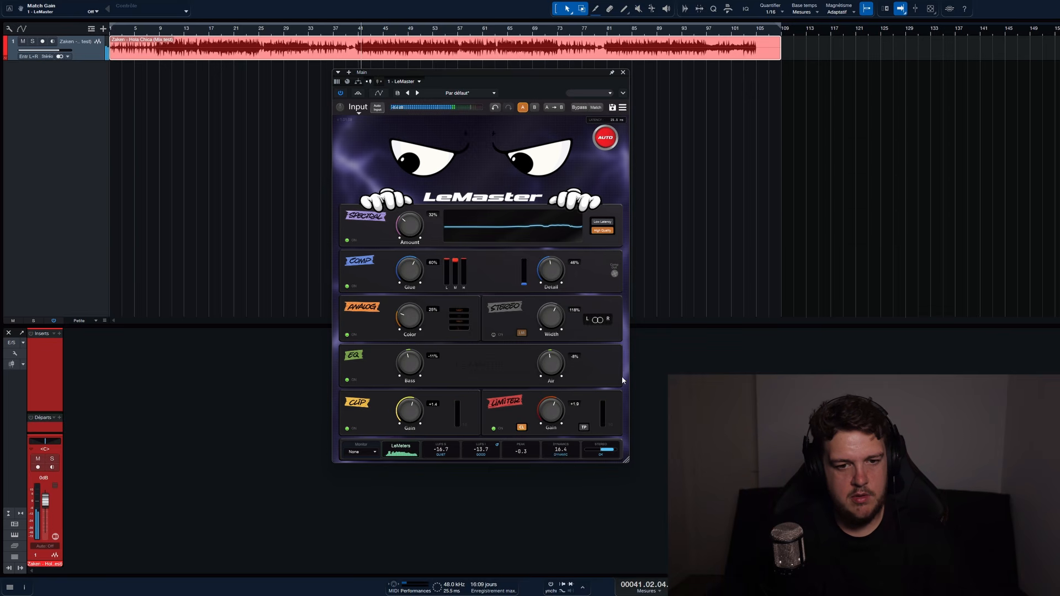
{"action": "left_click", "coordinate": [401, 448]}
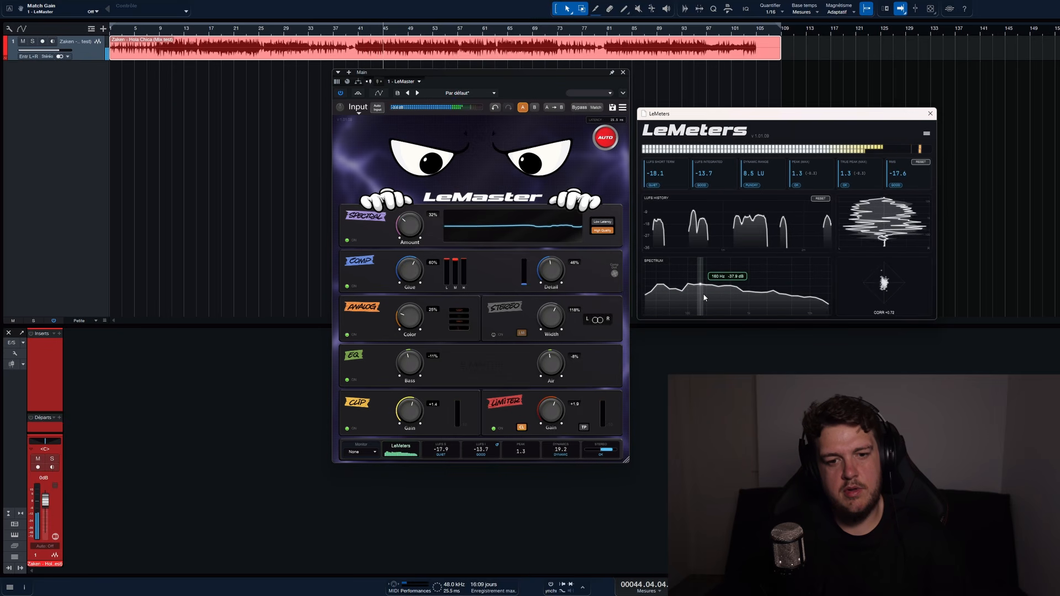
{"action": "left_click", "coordinate": [411, 449]}
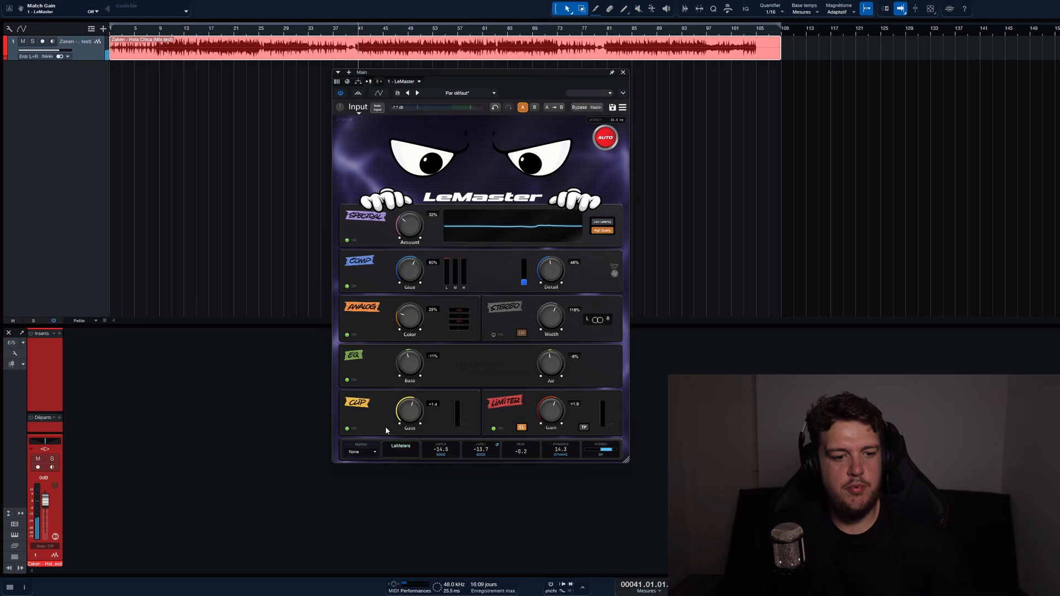
{"action": "left_click", "coordinate": [411, 449]}
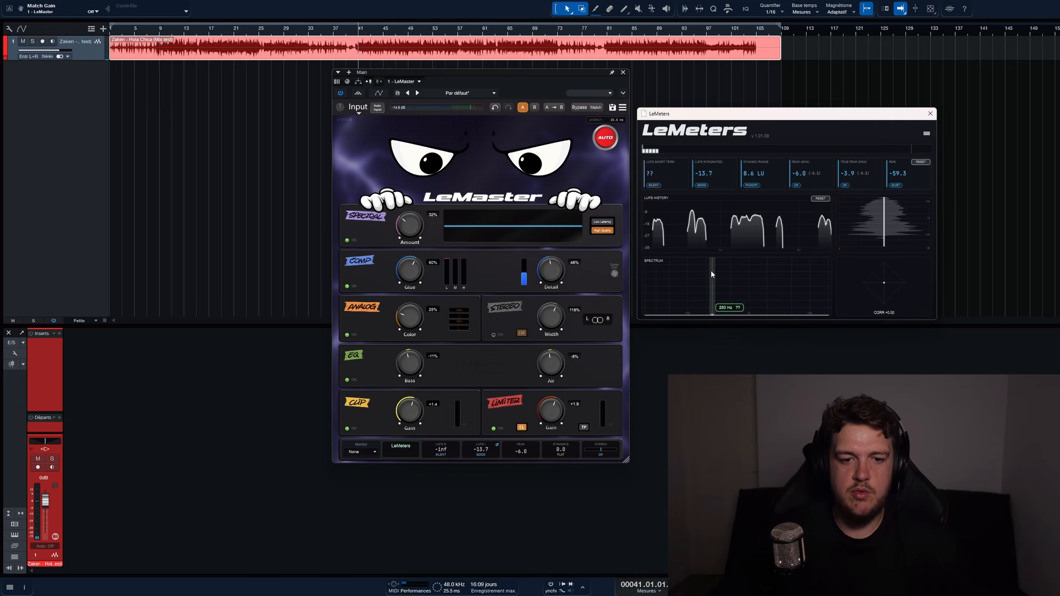
{"action": "left_click", "coordinate": [782, 253]}
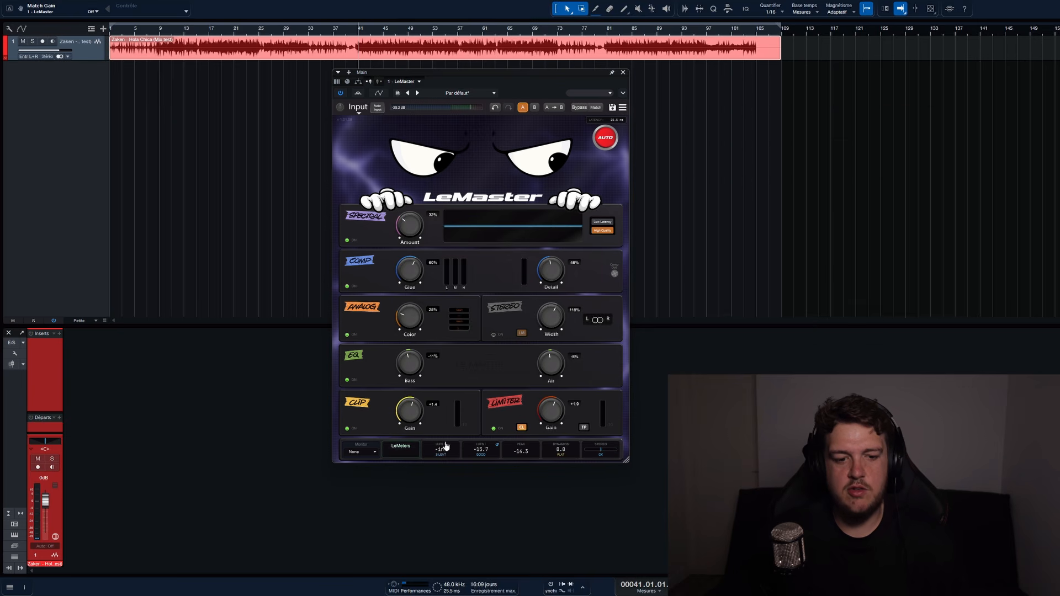
{"action": "left_click", "coordinate": [401, 447]}
{"action": "left_click", "coordinate": [441, 455]}
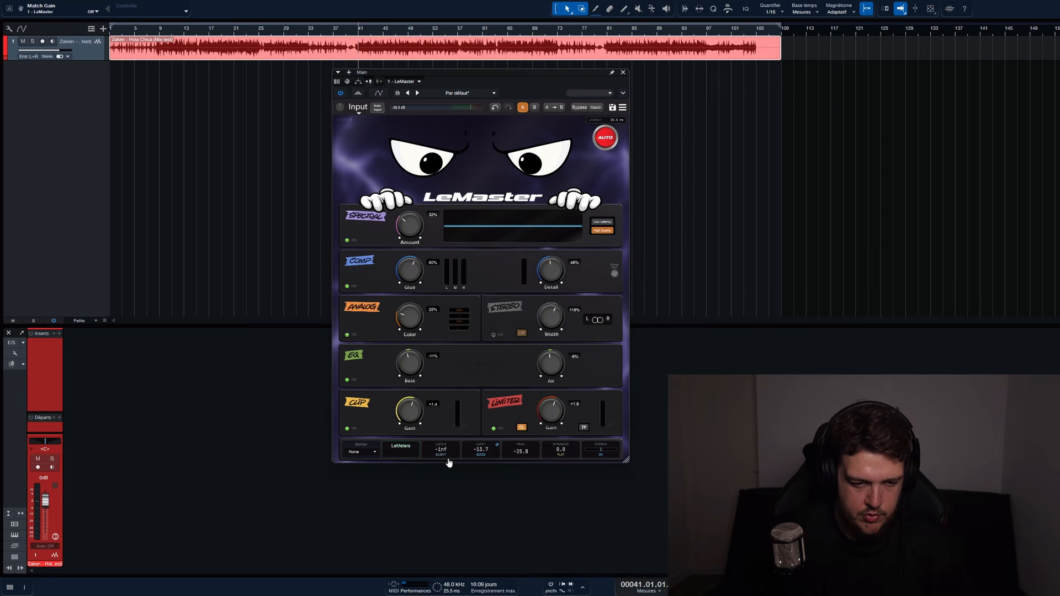
Audition the playing master with LeMaster's Monitor mode set to Mono and to Sides, moving its window slightly to free the mode list.
{"action": "left_click", "coordinate": [362, 452]}
{"action": "left_click", "coordinate": [365, 416]}
{"action": "left_click_drag", "start_coordinate": [479, 76], "coordinate": [471, 69]}
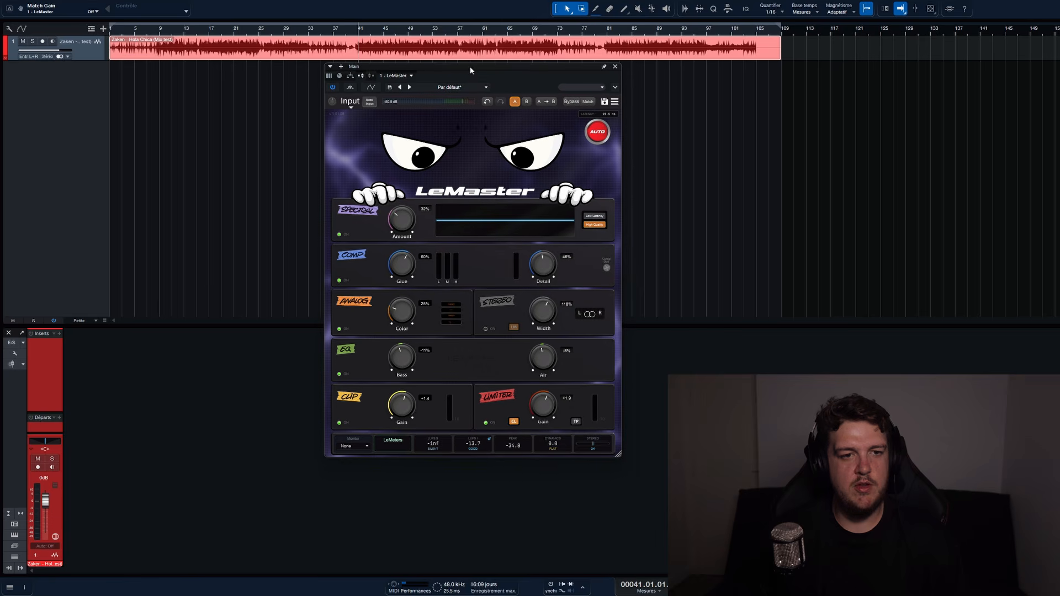
{"action": "key", "text": "space"}
{"action": "left_click", "coordinate": [350, 445]}
{"action": "left_click", "coordinate": [350, 466]}
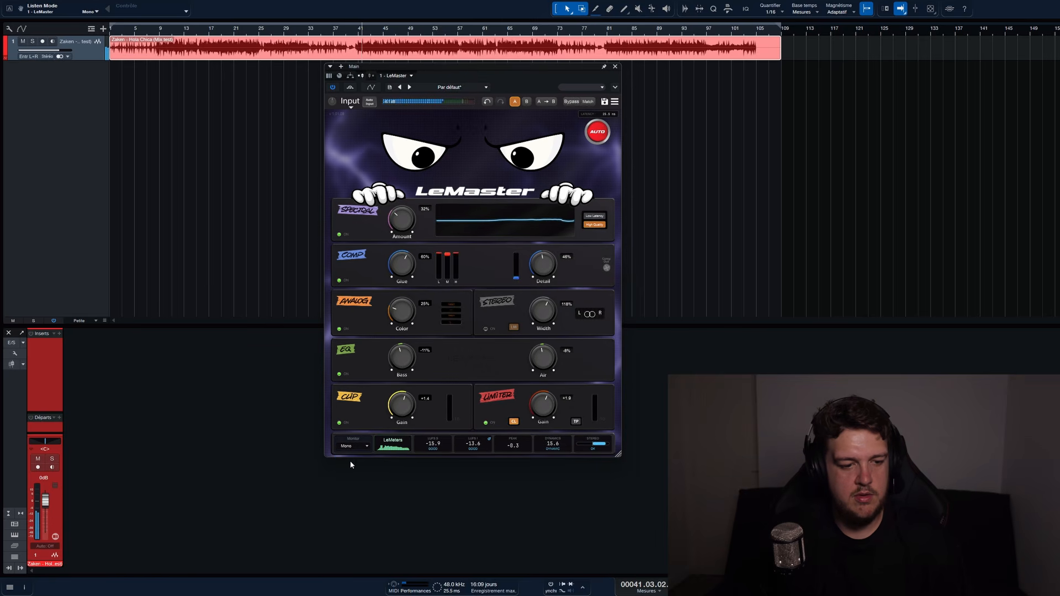
{"action": "left_click", "coordinate": [354, 449]}
{"action": "left_click", "coordinate": [349, 471]}
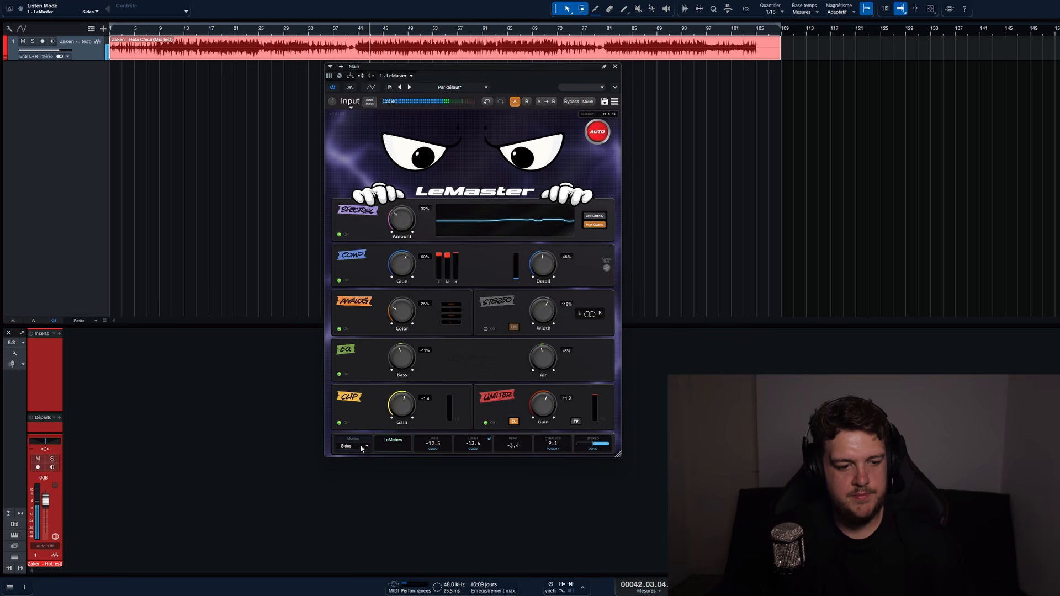
Audition the playing master with LeMaster's Monitor mode set to Laptop and to Smartphone, and stop playback.
{"action": "left_click", "coordinate": [360, 445]}
{"action": "left_click", "coordinate": [363, 478]}
{"action": "left_click", "coordinate": [355, 446]}
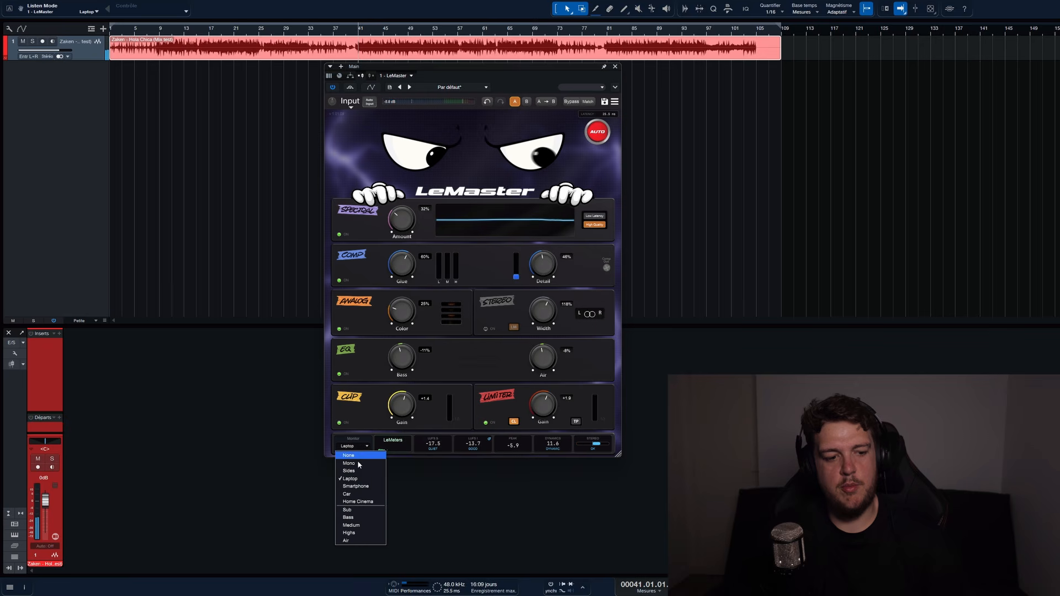
{"action": "left_click", "coordinate": [360, 487]}
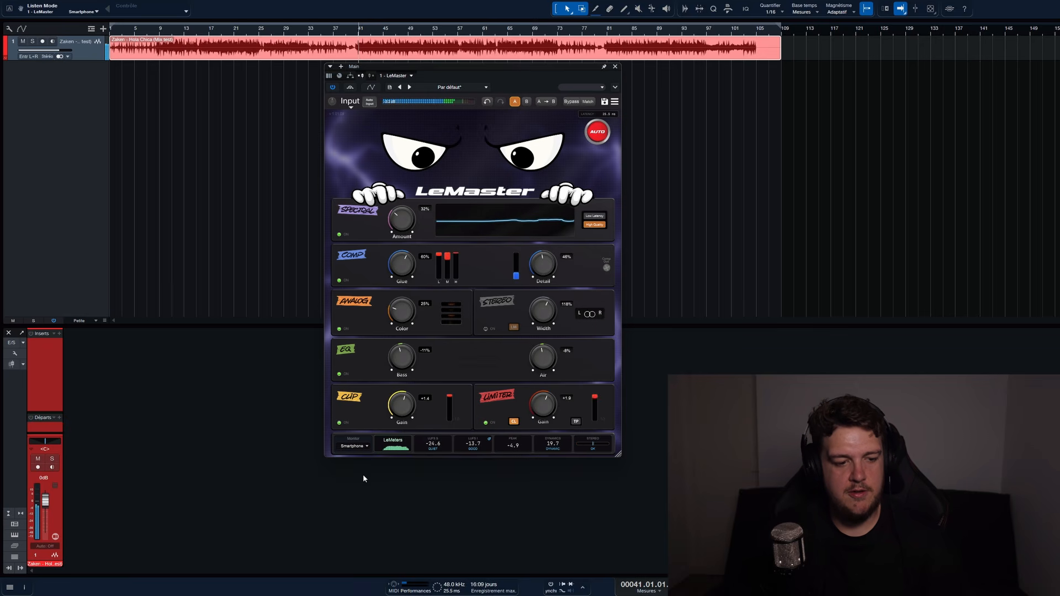
{"action": "key", "text": "space"}
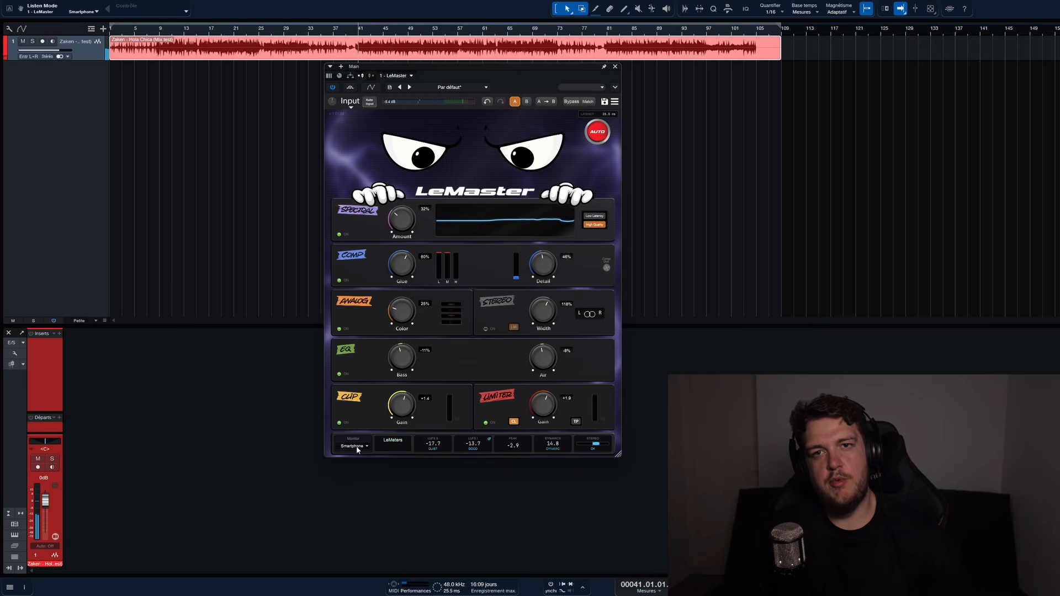
Play the master through each frequency-band Monitor mode in turn (Sub, Bass, Medium, Highs and Air), and stop playback.
{"action": "left_click", "coordinate": [357, 447]}
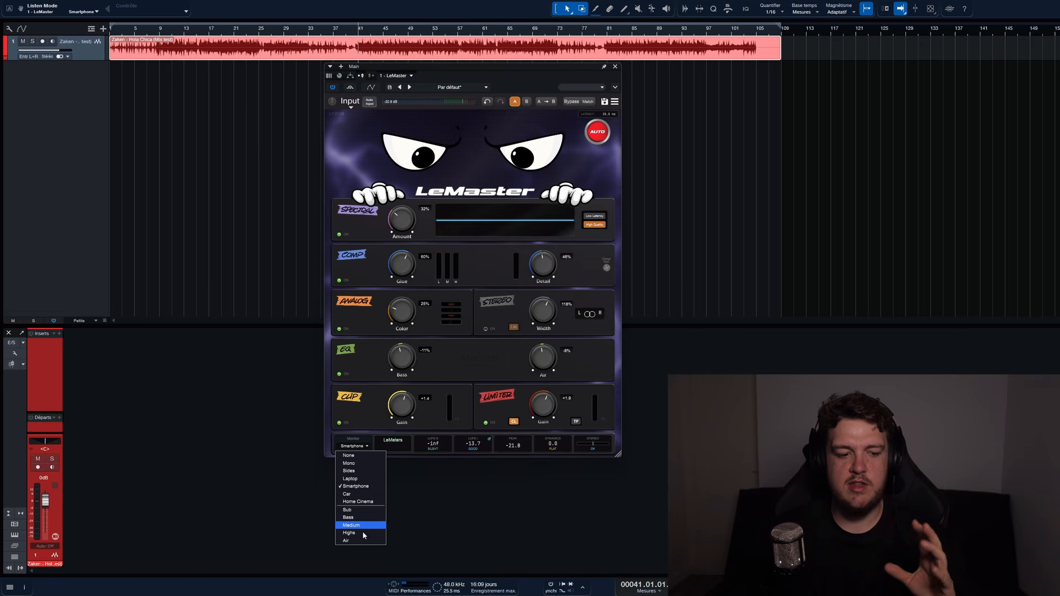
{"action": "left_click", "coordinate": [353, 509]}
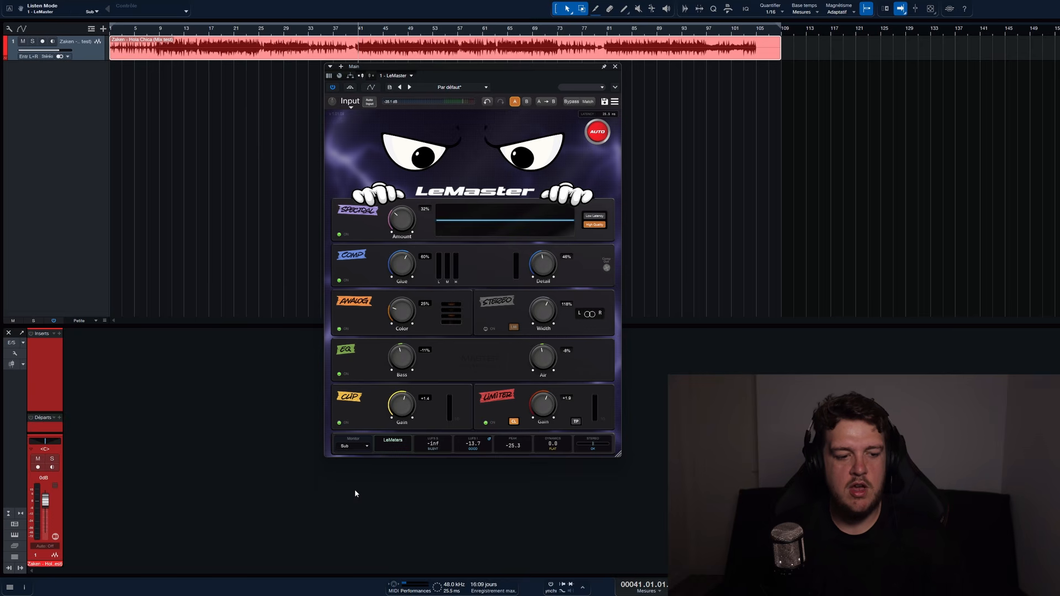
{"action": "key", "text": "space"}
{"action": "left_click", "coordinate": [358, 448]}
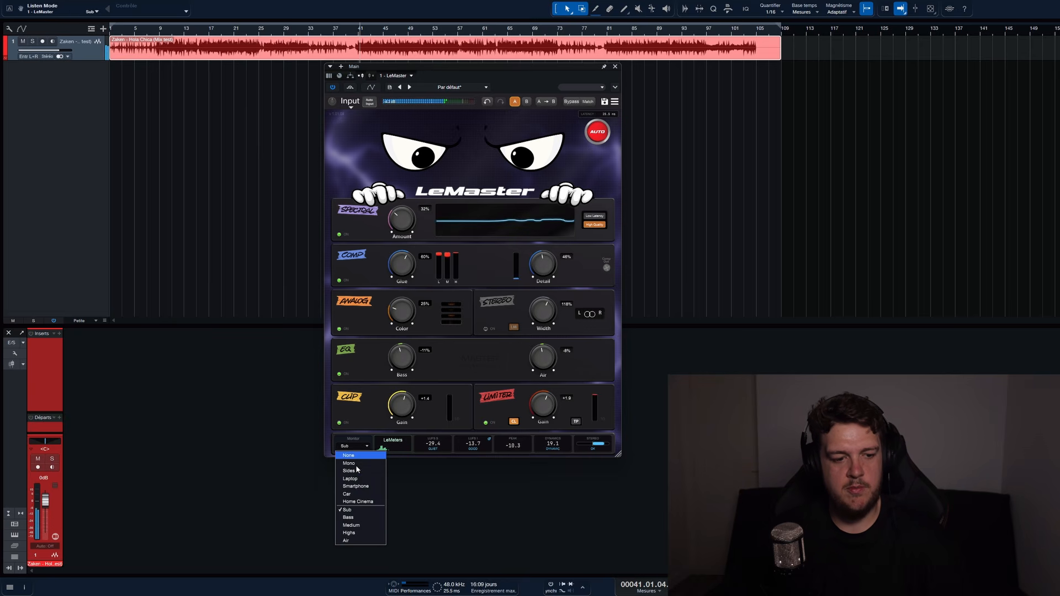
{"action": "left_click", "coordinate": [356, 520]}
{"action": "left_click", "coordinate": [358, 445]}
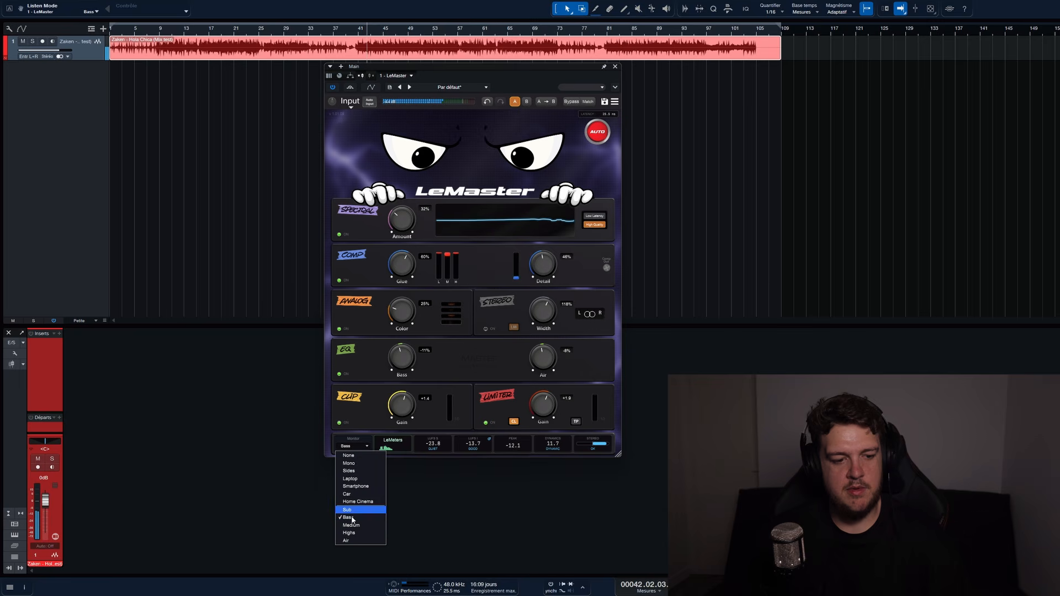
{"action": "left_click", "coordinate": [351, 526]}
{"action": "left_click", "coordinate": [362, 447]}
{"action": "left_click", "coordinate": [351, 533]}
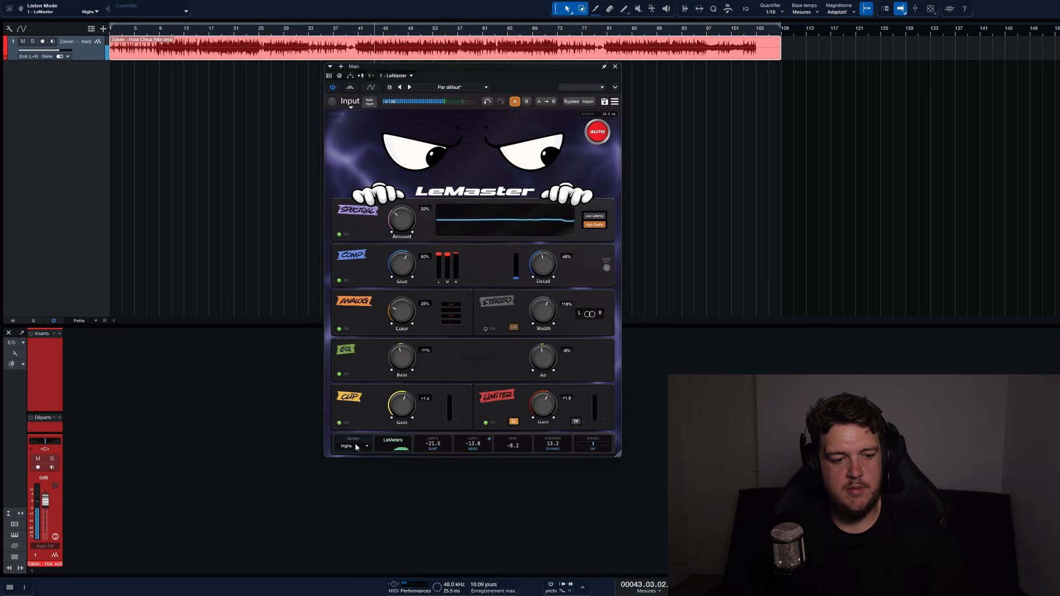
{"action": "left_click", "coordinate": [354, 445]}
{"action": "left_click", "coordinate": [349, 541]}
{"action": "key", "text": "space"}
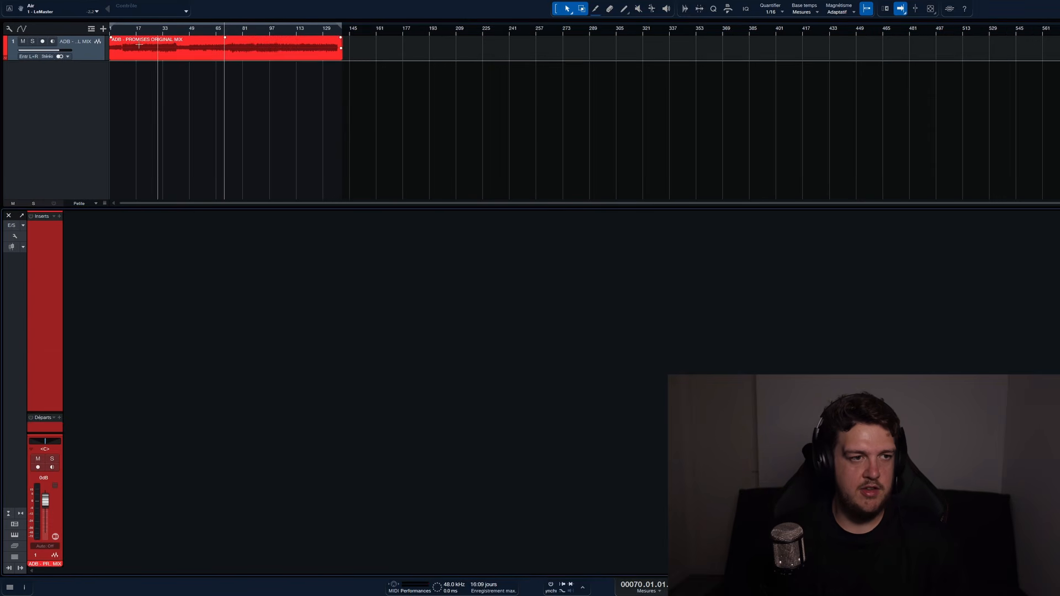
Place the playhead at bar 9 of the Promises mix, open LeMaster on the Main bus, and start it in Automatic mode.
{"action": "left_click_drag", "start_coordinate": [124, 31], "coordinate": [148, 43]}
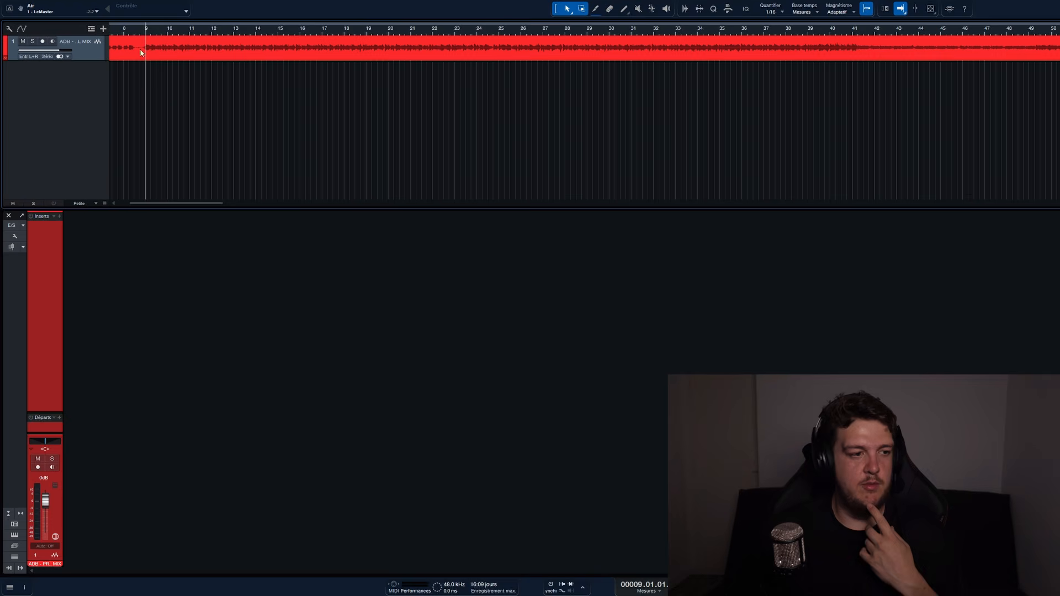
{"action": "key", "text": "shift+f"}
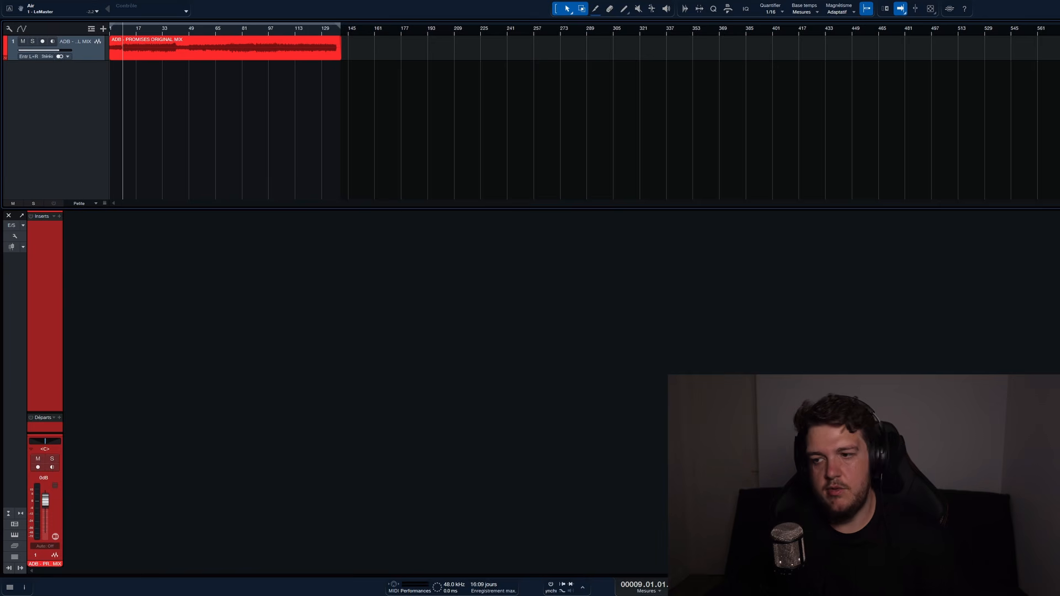
{"action": "left_click", "coordinate": [868, 250]}
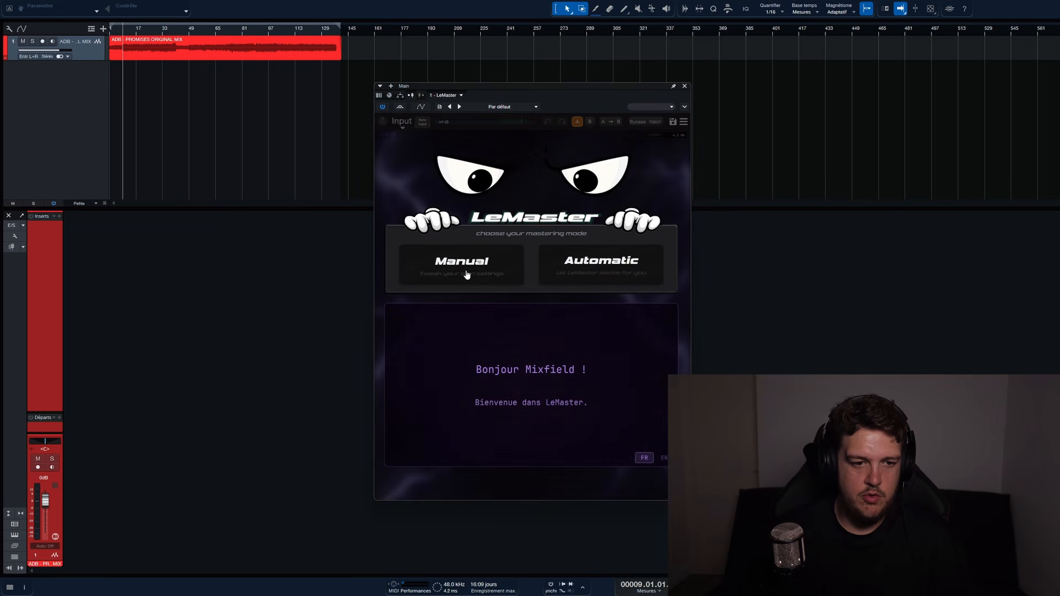
{"action": "left_click", "coordinate": [578, 264]}
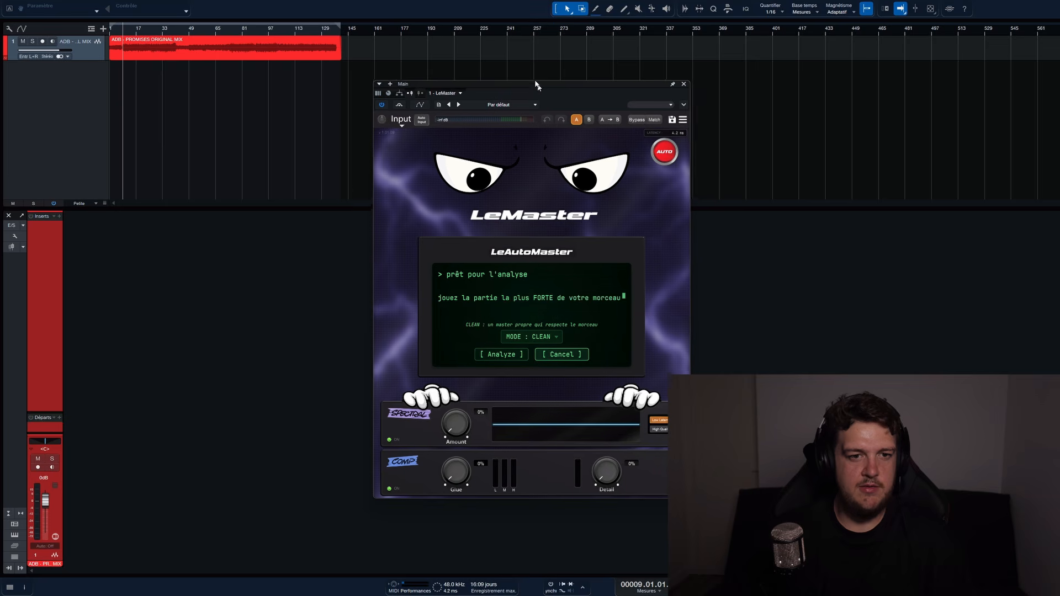
{"action": "left_click_drag", "start_coordinate": [538, 86], "coordinate": [511, 51]}
Switch LeAutoMaster's mode through Punchy, Clean, Acoustic and Clip to review each mastering style's description.
{"action": "left_click", "coordinate": [504, 304]}
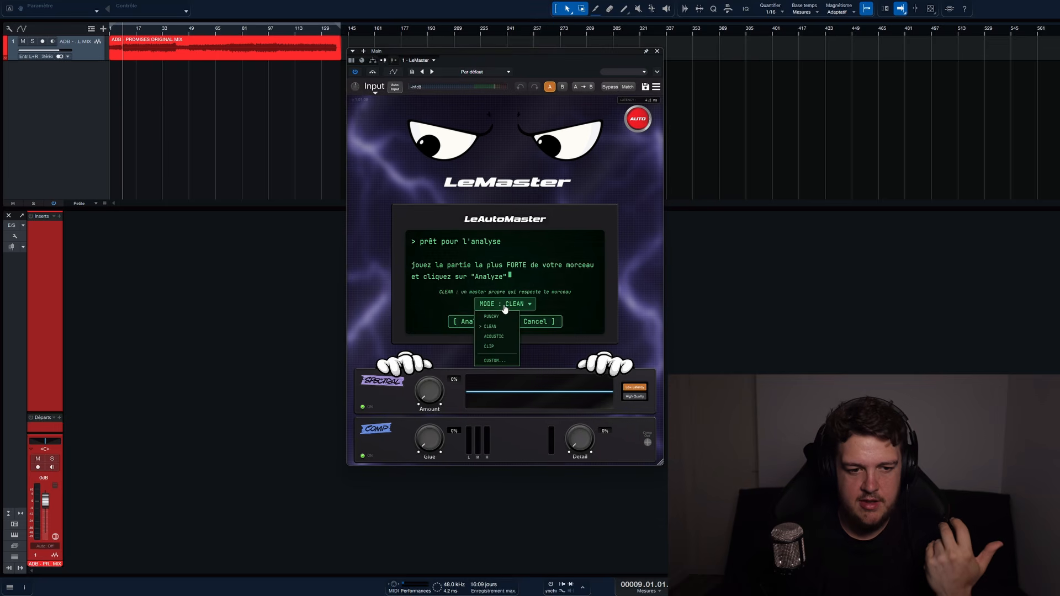
{"action": "left_click", "coordinate": [501, 316]}
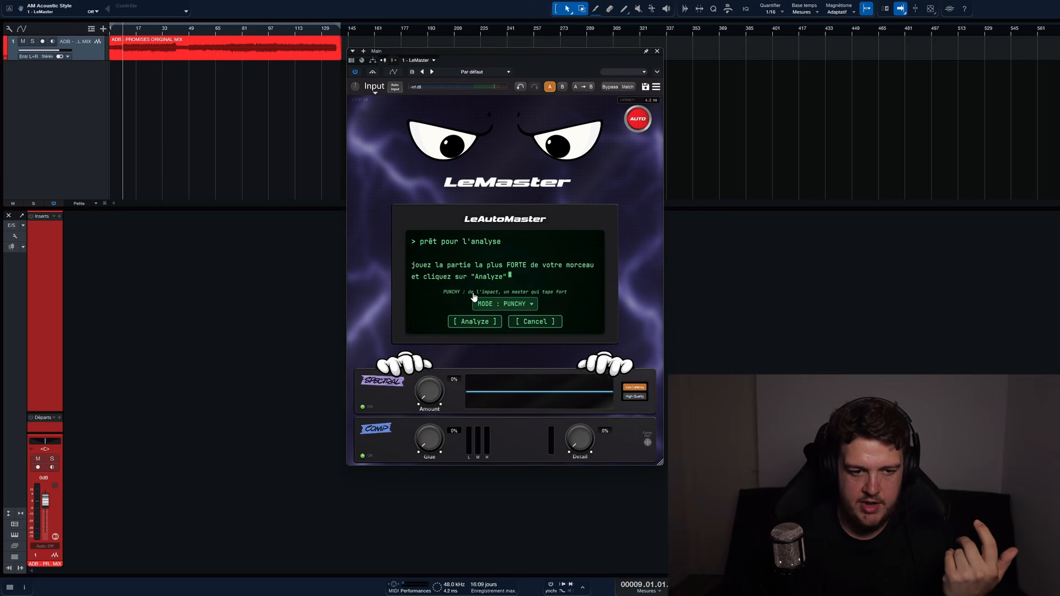
{"action": "left_click", "coordinate": [507, 307]}
{"action": "left_click", "coordinate": [505, 325]}
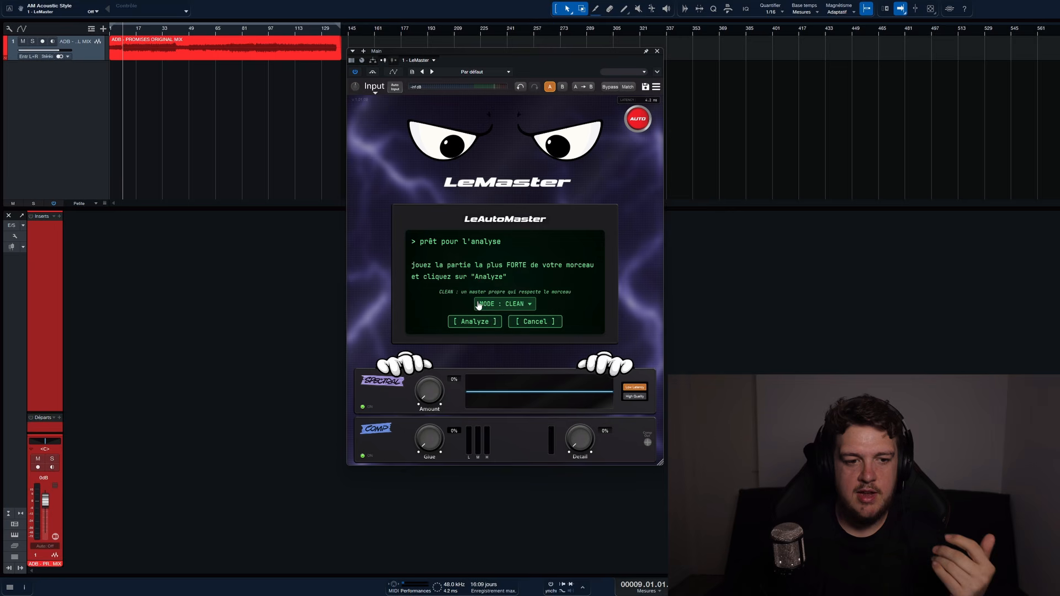
{"action": "left_click", "coordinate": [518, 306]}
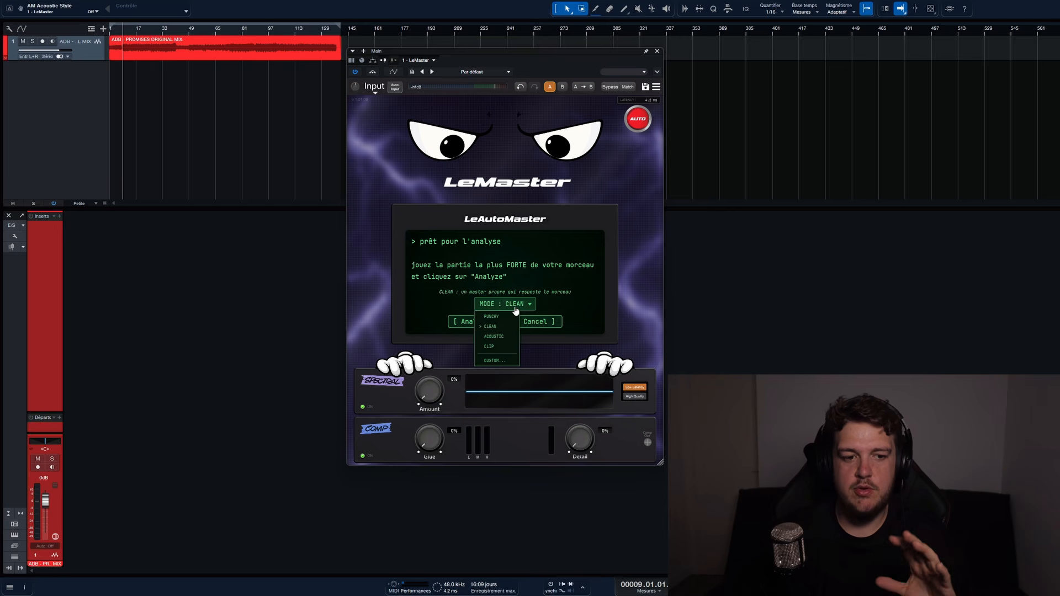
{"action": "left_click", "coordinate": [503, 339]}
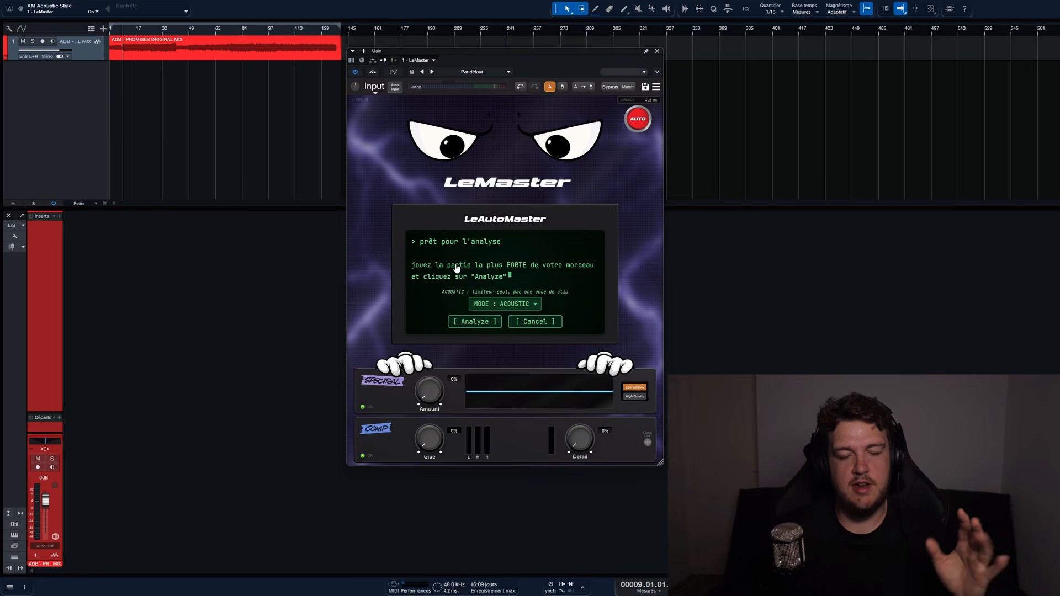
{"action": "left_click", "coordinate": [518, 305]}
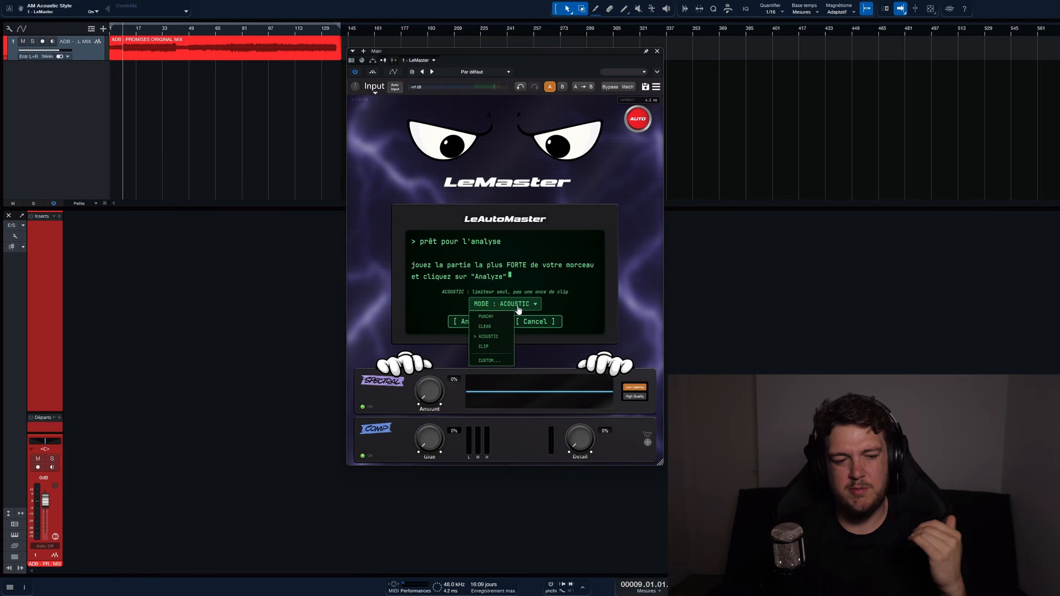
{"action": "left_click", "coordinate": [493, 348]}
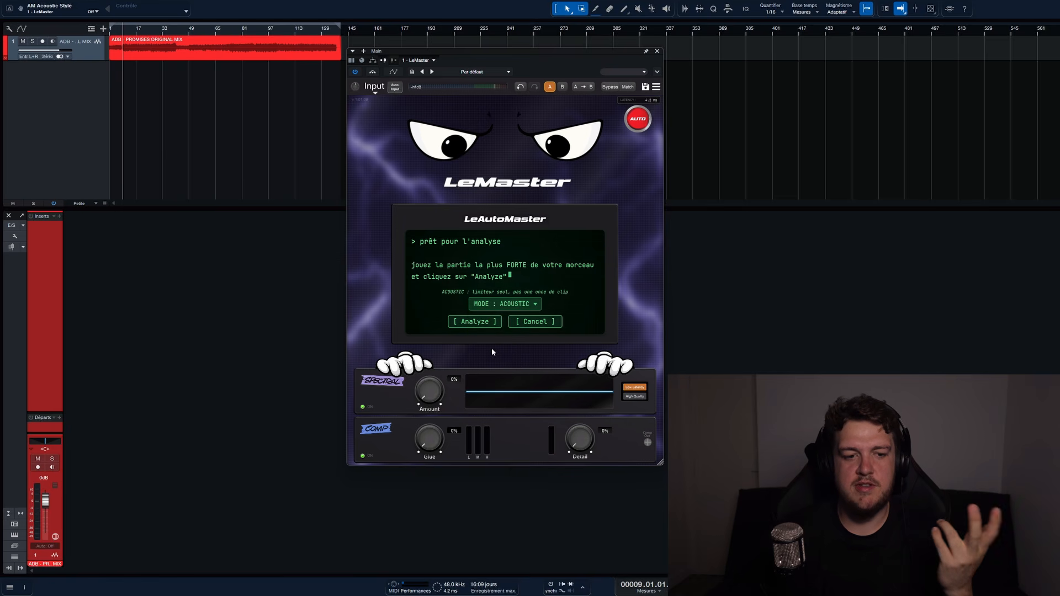
{"action": "left_click", "coordinate": [508, 306]}
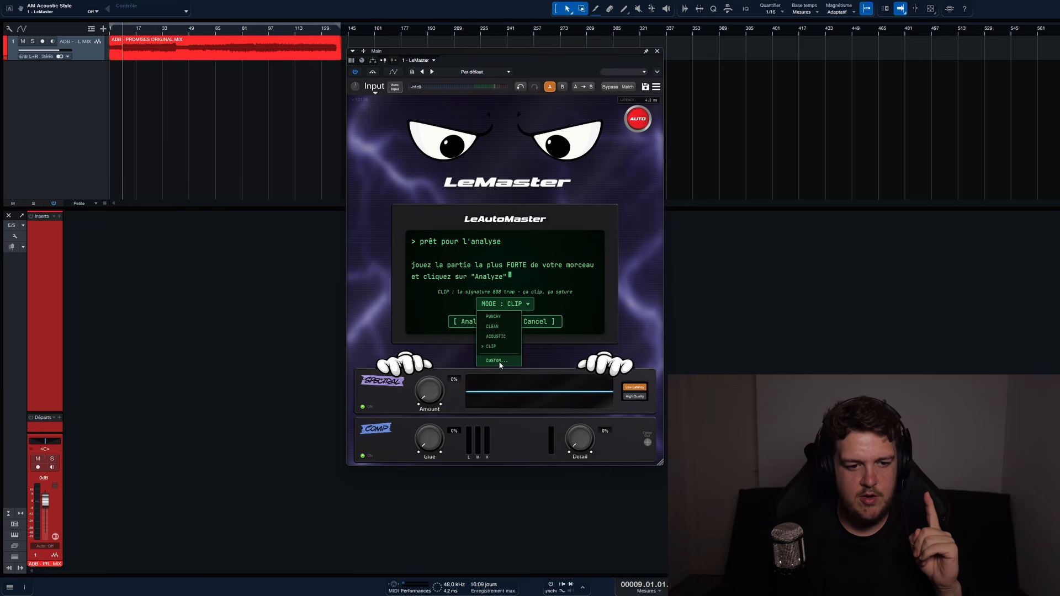
{"action": "left_click", "coordinate": [504, 344]}
Choose LeAutoMaster's Custom mode and load the TWOFACED FACE2FACE (Official Visualizer) track as its target.
{"action": "left_click", "coordinate": [513, 306]}
{"action": "left_click", "coordinate": [507, 318]}
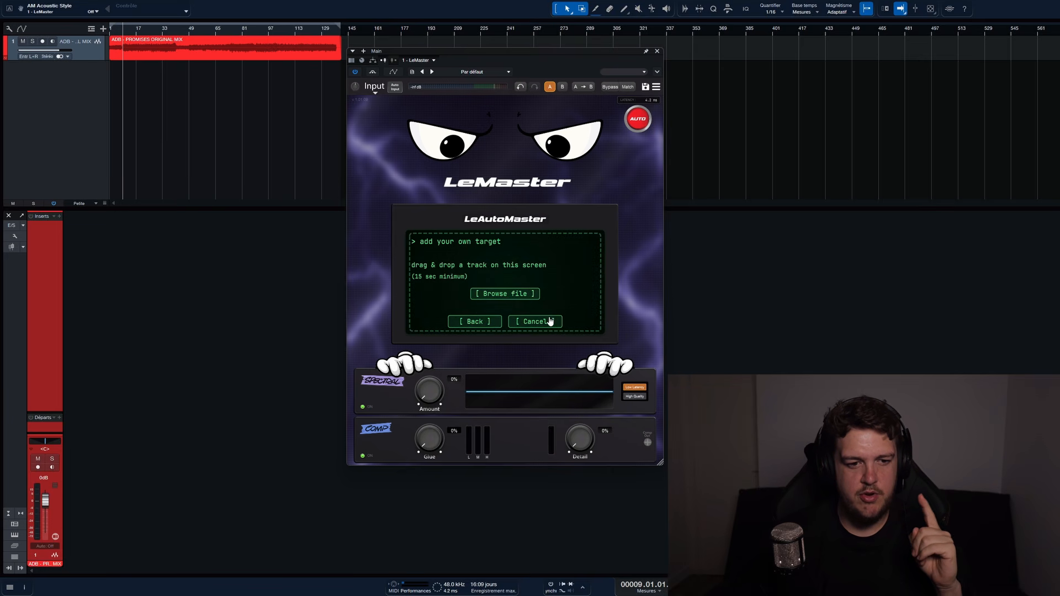
{"action": "left_click", "coordinate": [505, 294]}
{"action": "key", "text": "Return"}
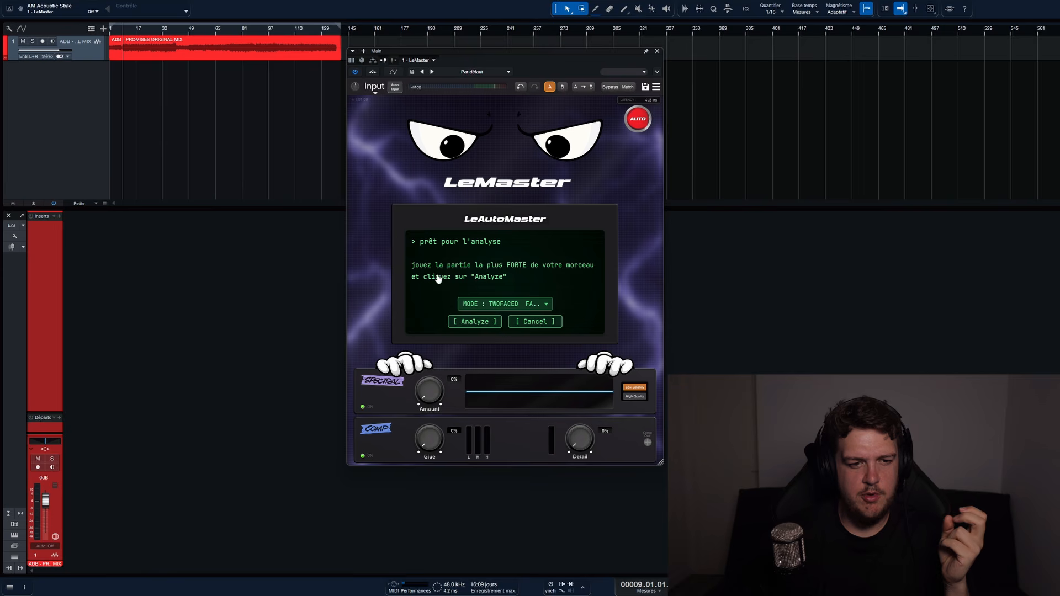
Set LeAutoMaster to Punchy, analyze the track while it plays from bar 81, and apply the resulting master settings.
{"action": "left_click", "coordinate": [504, 307]}
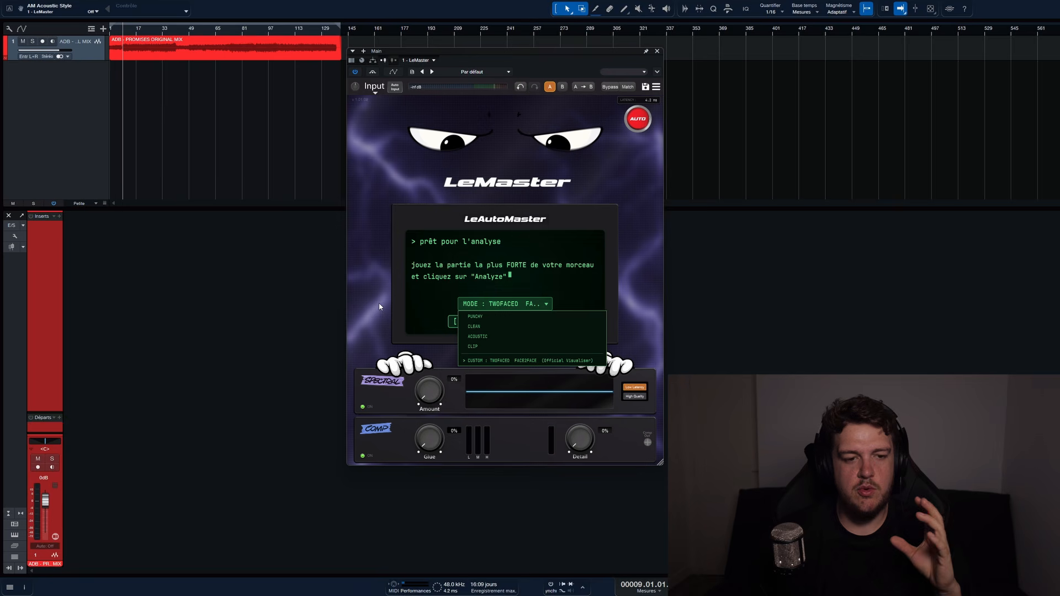
{"action": "left_click", "coordinate": [484, 321]}
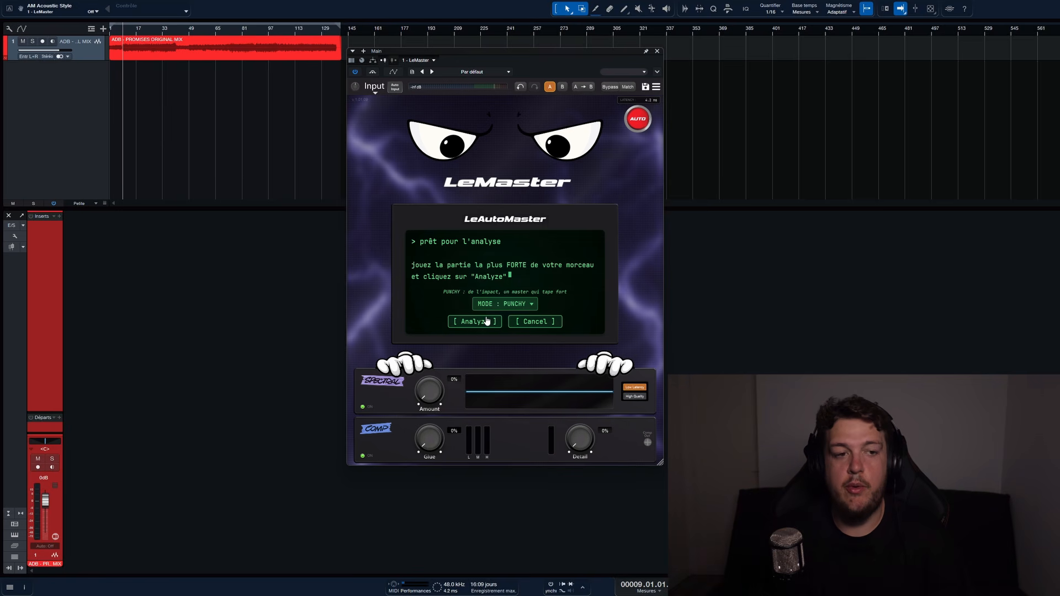
{"action": "left_click_drag", "start_coordinate": [467, 212], "coordinate": [525, 234]}
{"action": "left_click", "coordinate": [533, 343]}
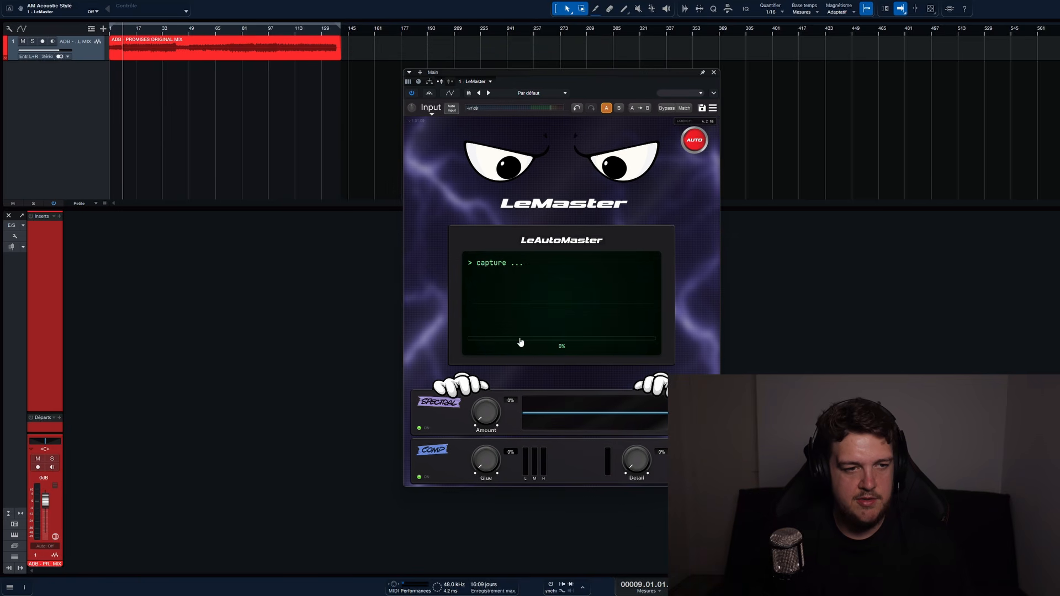
{"action": "left_click", "coordinate": [243, 33]}
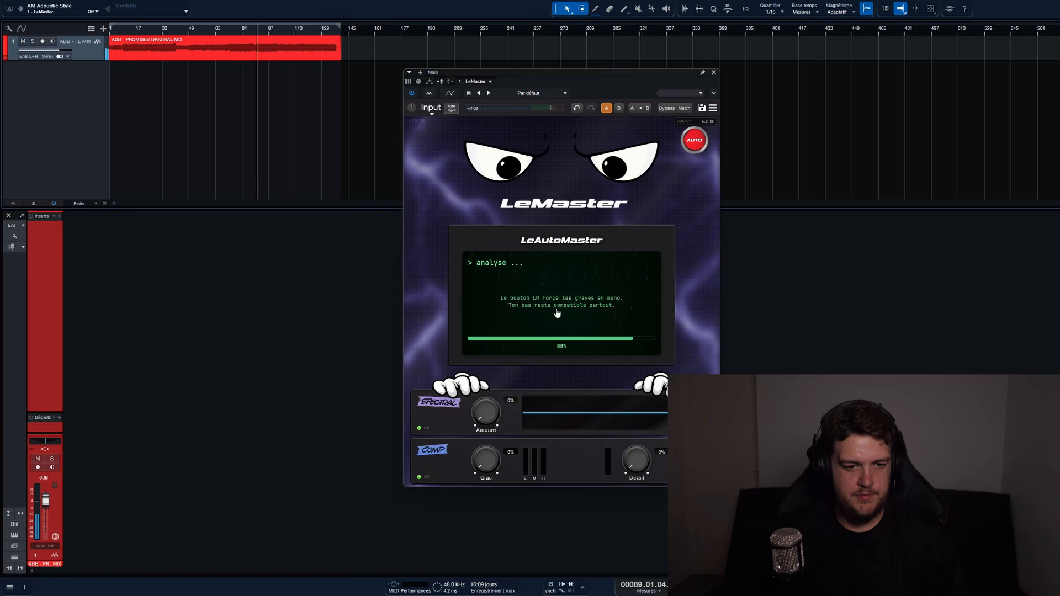
{"action": "key", "text": "space"}
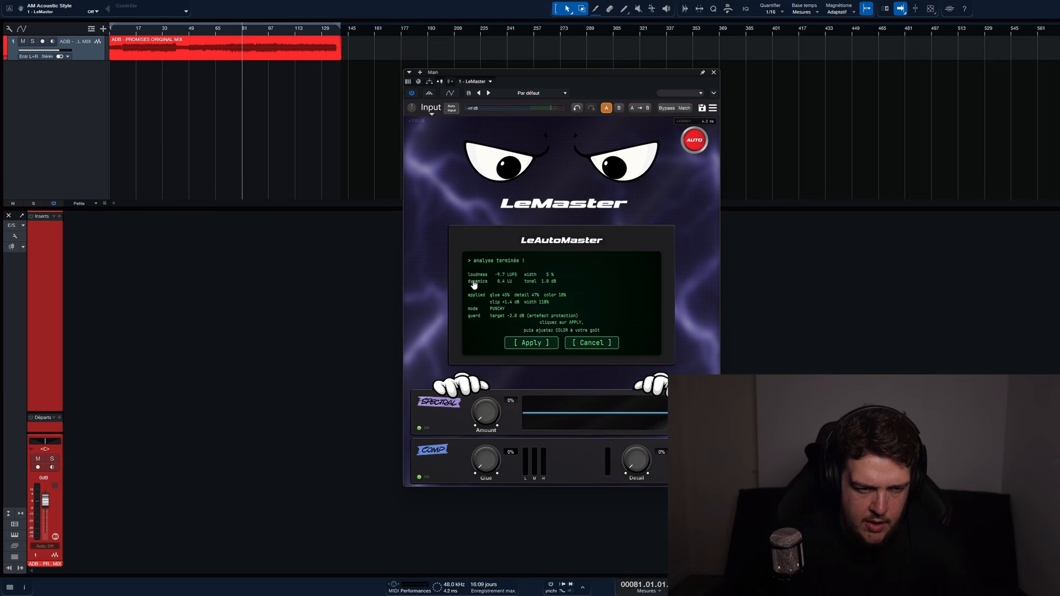
{"action": "left_click", "coordinate": [532, 346]}
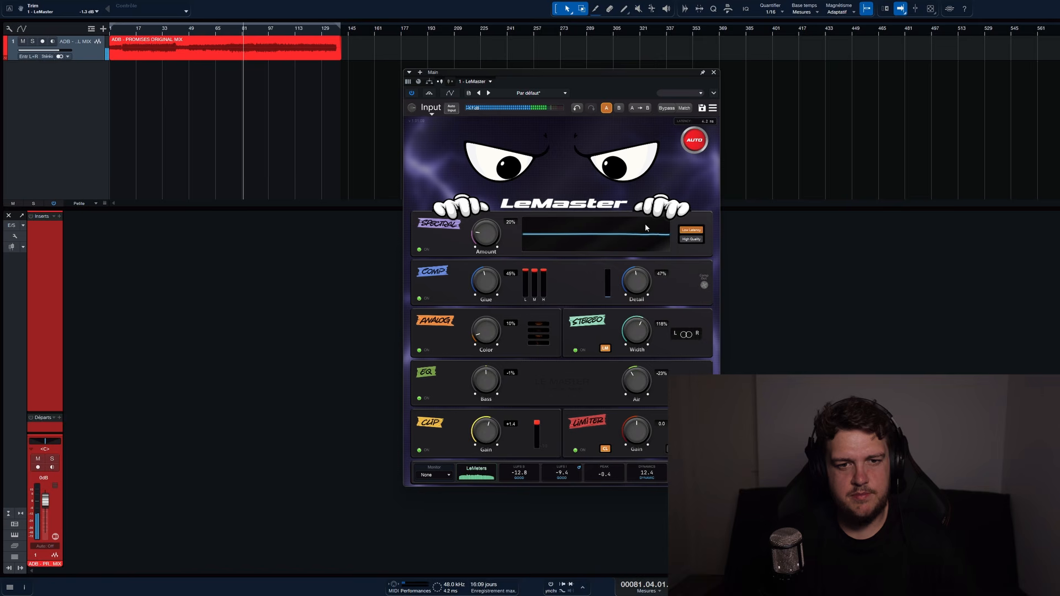
Stop playback, turn on the Match option, and play a passage of the automatic master at matched level.
{"action": "key", "text": "space"}
{"action": "left_click", "coordinate": [687, 109]}
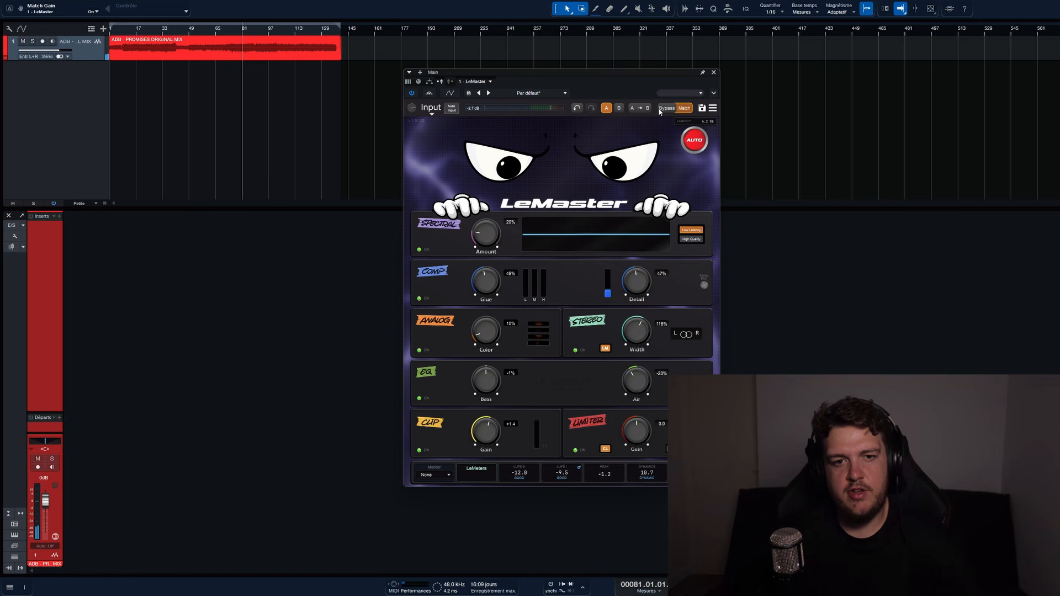
{"action": "key", "text": "space"}
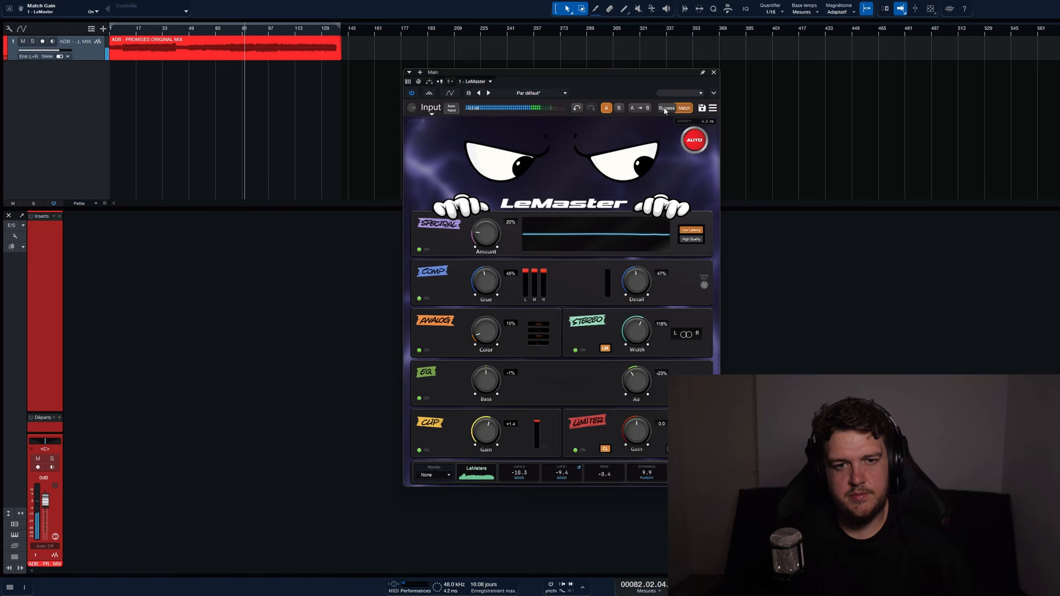
{"action": "key", "text": "space"}
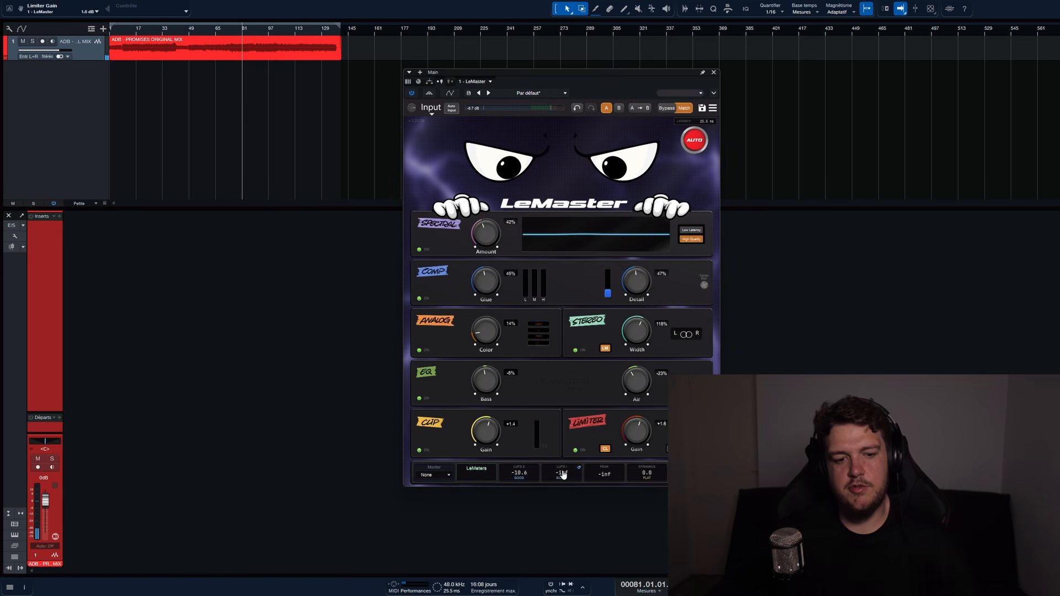
Open the LeMeters window, move it aside to view its readings, and return to the LeMaster controls.
{"action": "left_click", "coordinate": [476, 470]}
{"action": "left_click_drag", "start_coordinate": [824, 181], "coordinate": [991, 86]}
{"action": "left_click", "coordinate": [681, 71]}
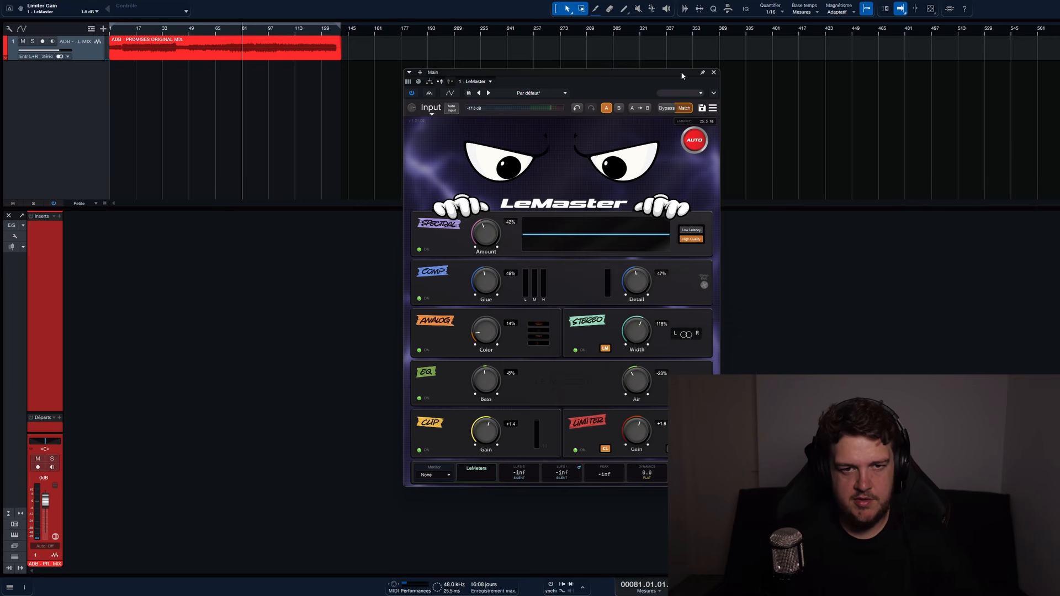
Play the track from bar 81 and raise the Clip module's Gain to +2.4.
{"action": "key", "text": "space"}
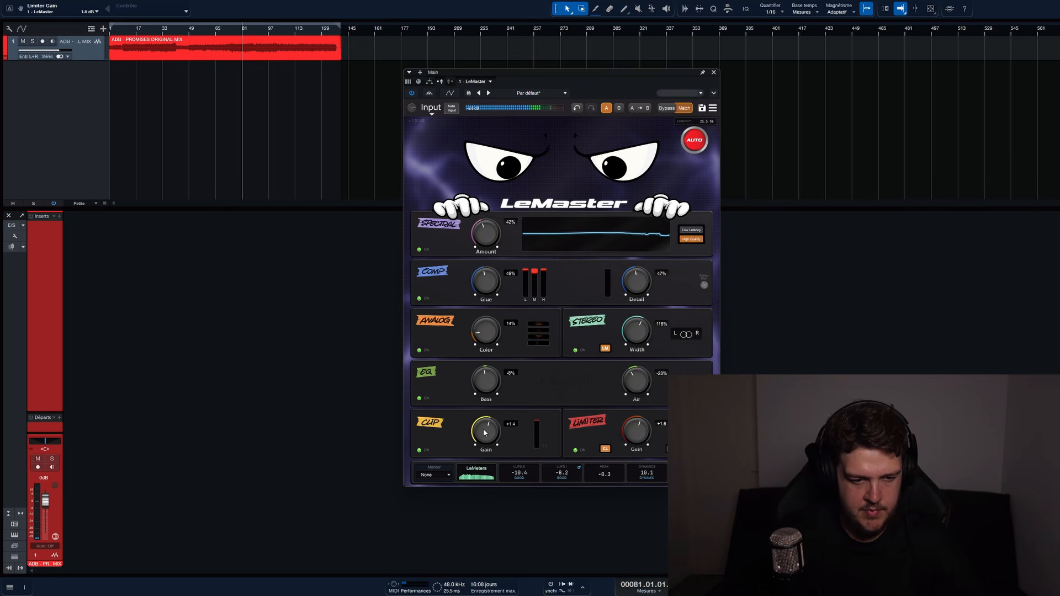
{"action": "scroll", "coordinate": [486, 433], "scroll_direction": "up", "scroll_amount": 3}
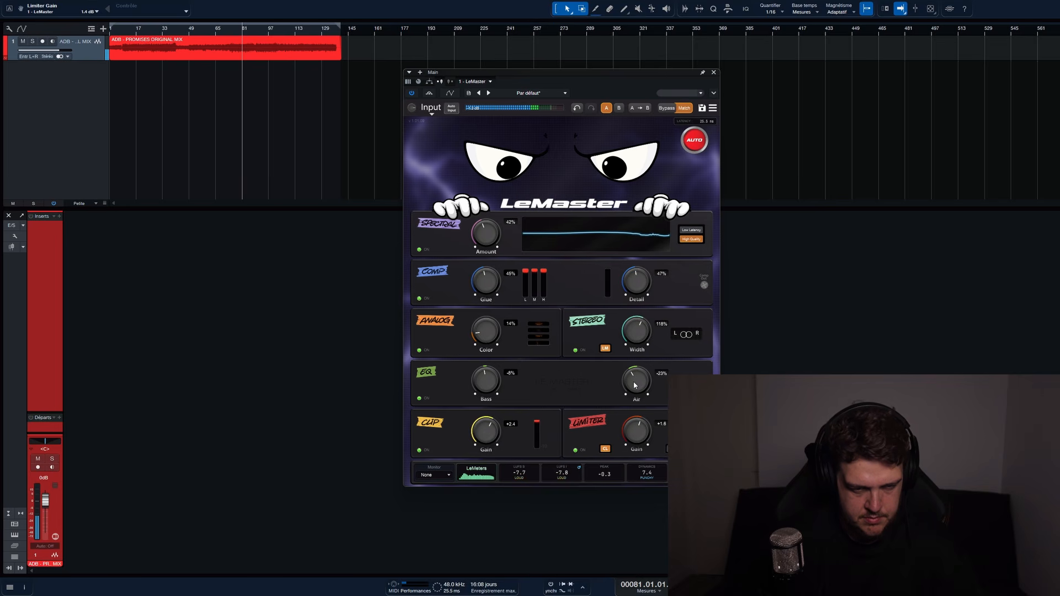
Fine-tune the playing master with EQ Air at -27%, Stereo Width at 120%, Comp Detail and Glue at 48%, and Limiter Gain at +2.2.
{"action": "scroll", "coordinate": [634, 387], "scroll_direction": "down", "scroll_amount": 2}
{"action": "scroll", "coordinate": [637, 331], "scroll_direction": "up", "scroll_amount": 1}
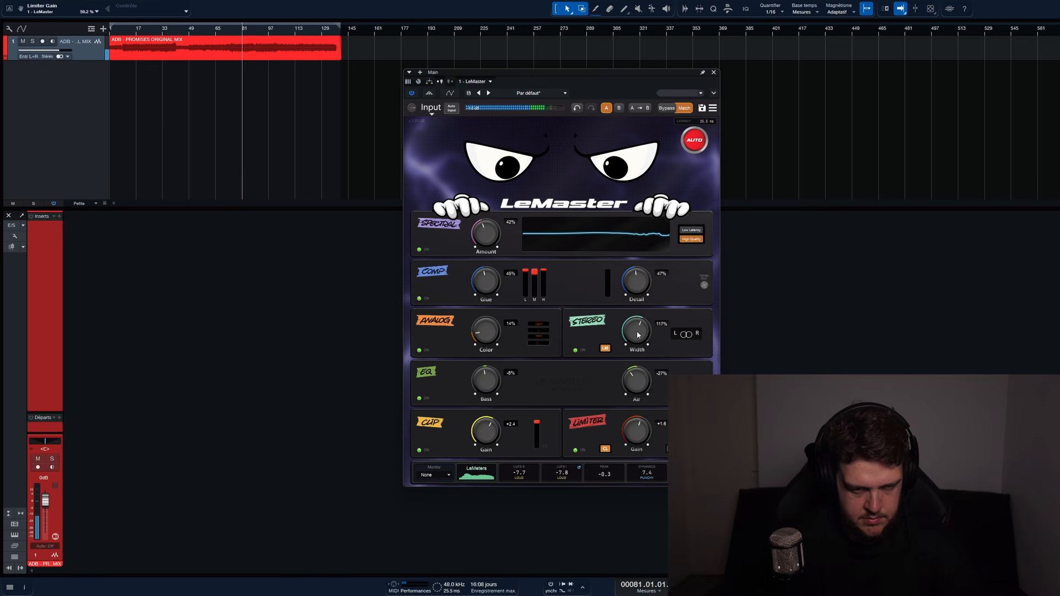
{"action": "scroll", "coordinate": [637, 282], "scroll_direction": "up", "scroll_amount": 1}
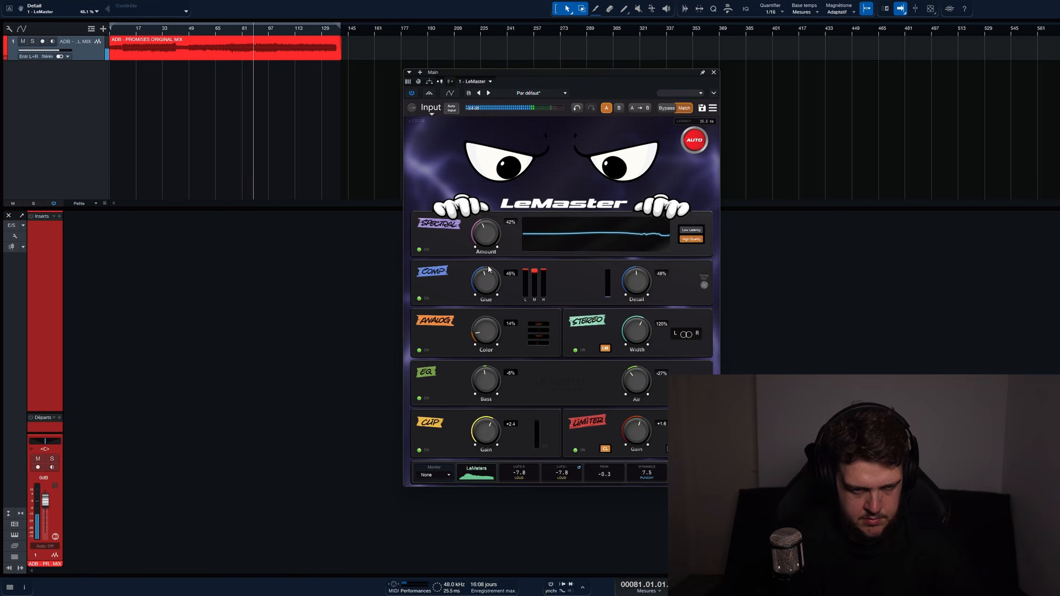
{"action": "scroll", "coordinate": [488, 279], "scroll_direction": "up", "scroll_amount": 3}
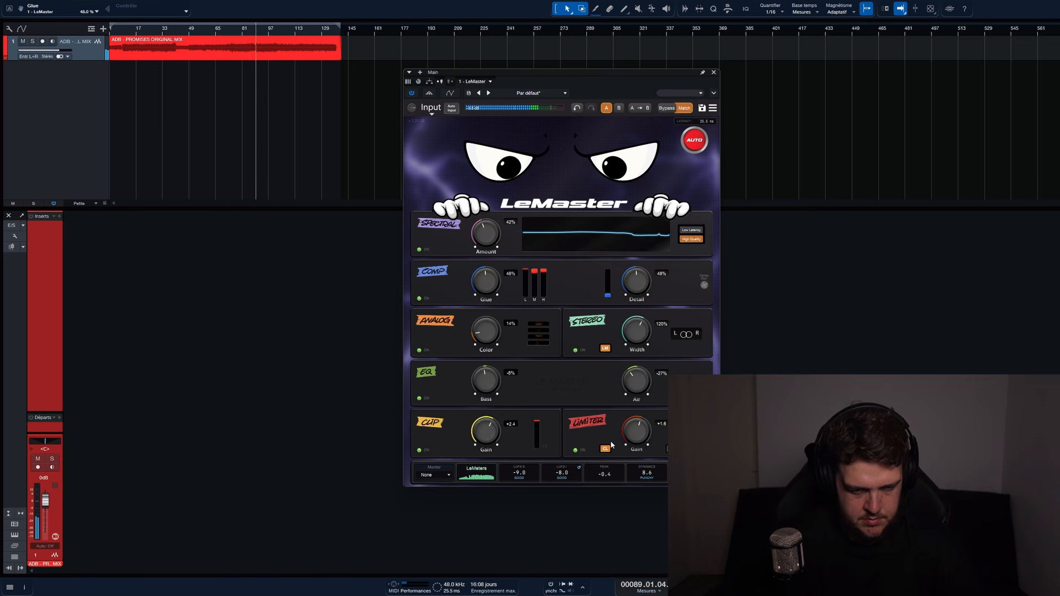
{"action": "scroll", "coordinate": [644, 439], "scroll_direction": "up", "scroll_amount": 4}
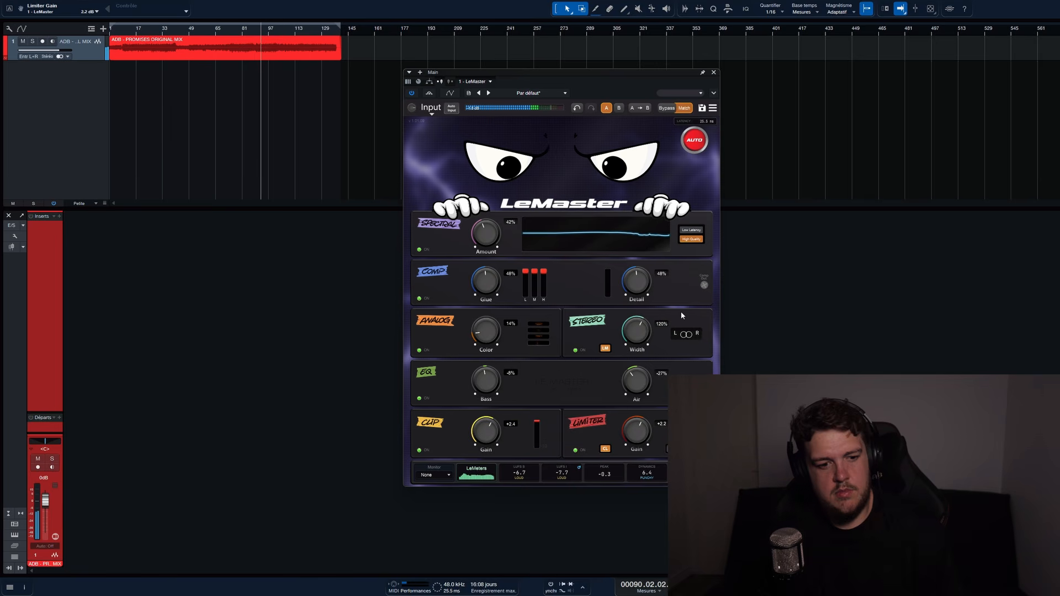
Audition the master through the Sub, Bass and Highs monitor modes and return the monitor to None.
{"action": "left_click", "coordinate": [438, 475]}
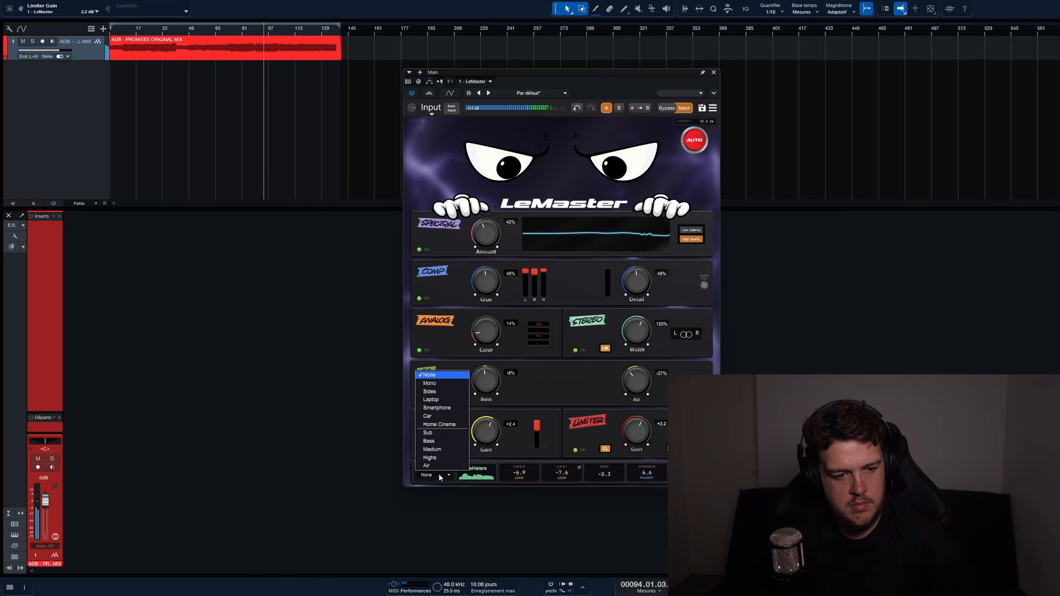
{"action": "left_click", "coordinate": [429, 433]}
{"action": "left_click", "coordinate": [437, 475]}
{"action": "left_click", "coordinate": [432, 440]}
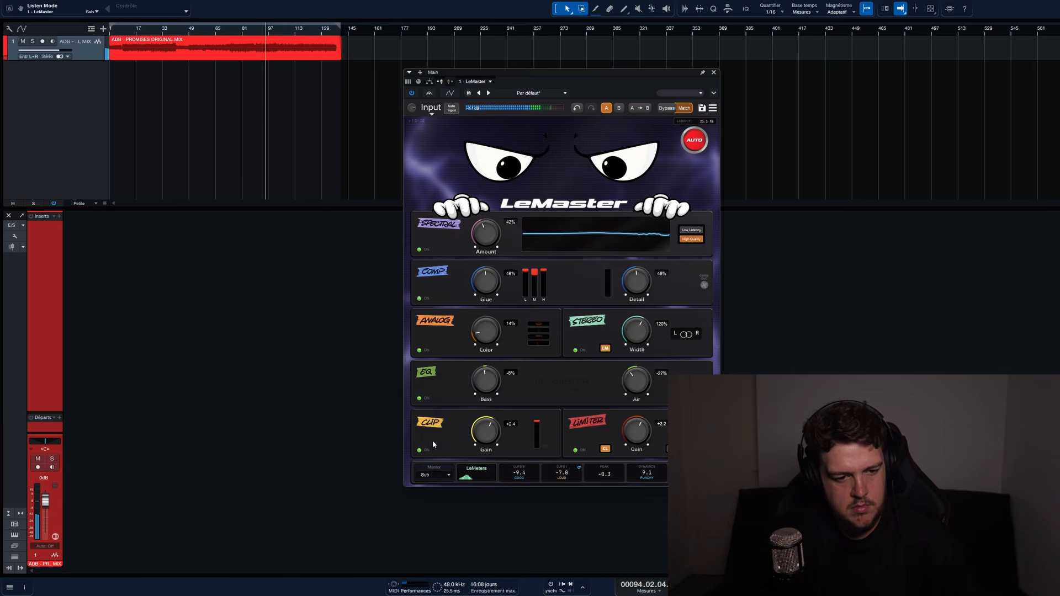
{"action": "left_click", "coordinate": [434, 475]}
{"action": "left_click", "coordinate": [434, 459]}
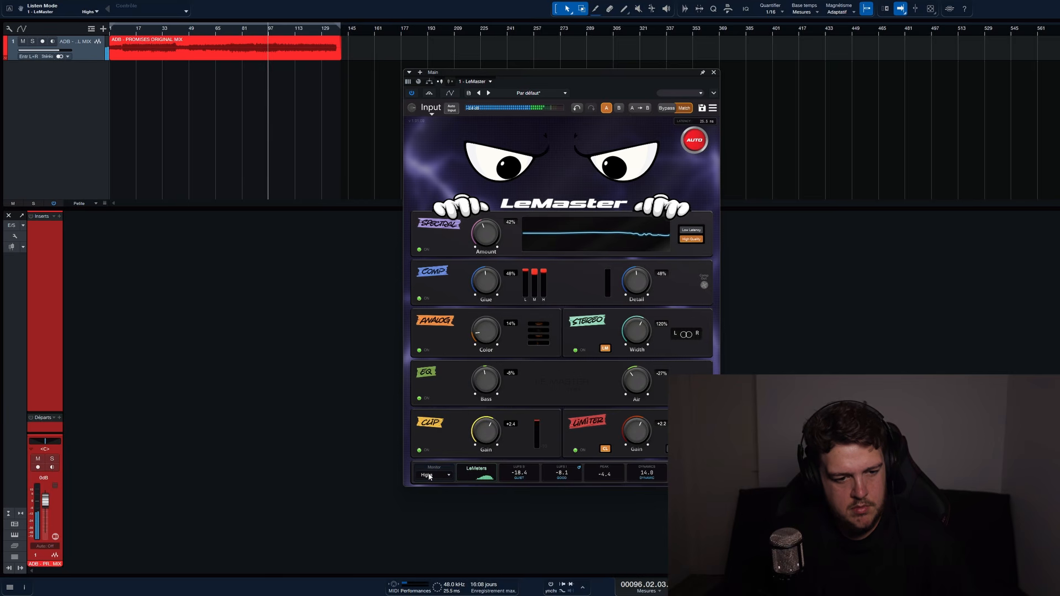
{"action": "left_click", "coordinate": [429, 475]}
{"action": "left_click", "coordinate": [428, 381]}
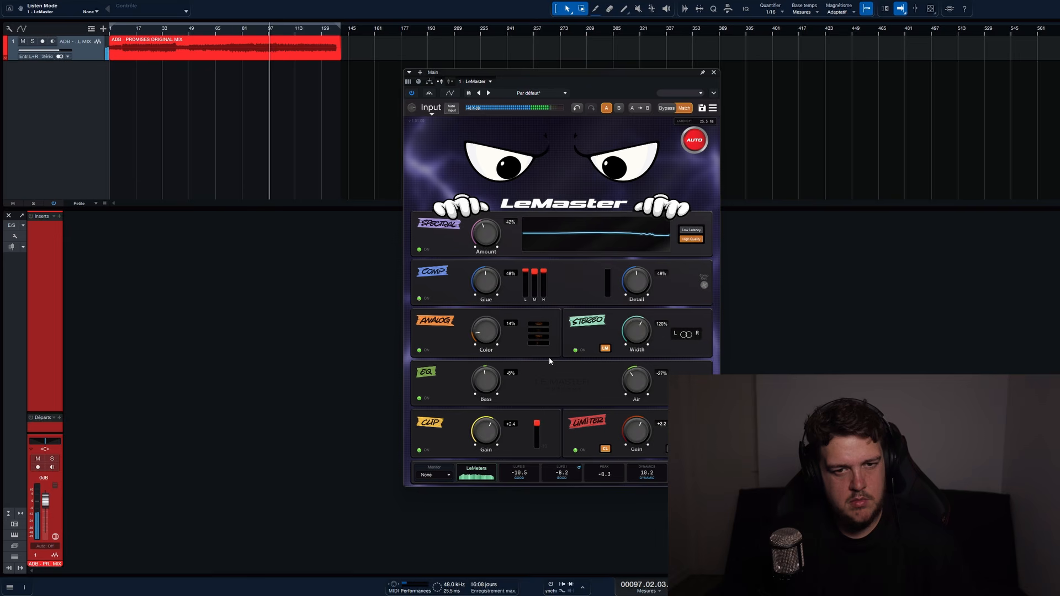
Play the earlier section around bar 56 and compare the bypassed mix with the LeMaster processing several times, leaving the processing active.
{"action": "left_click", "coordinate": [667, 108]}
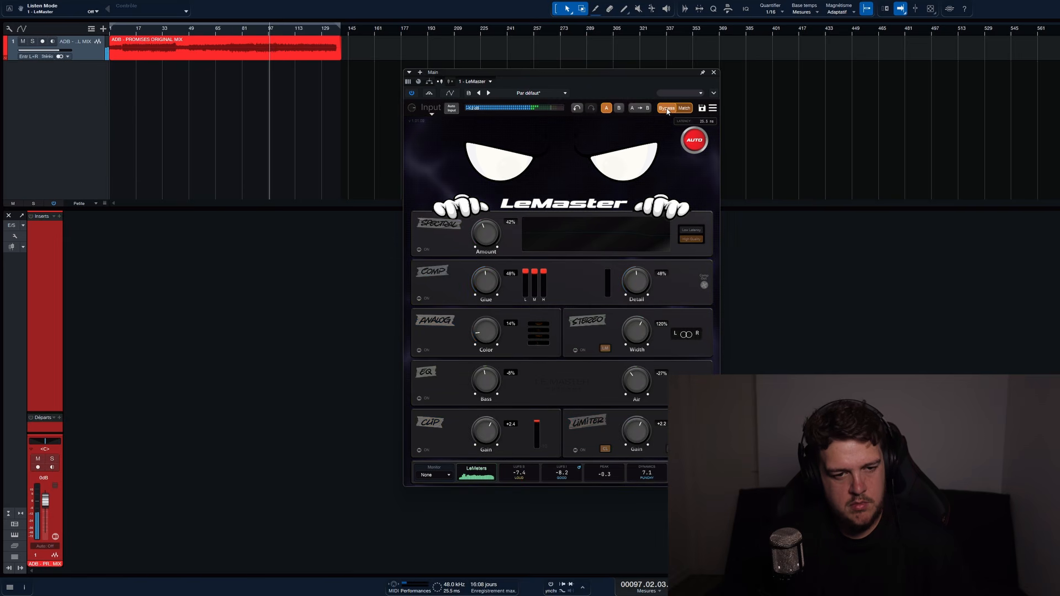
{"action": "left_click", "coordinate": [216, 30]}
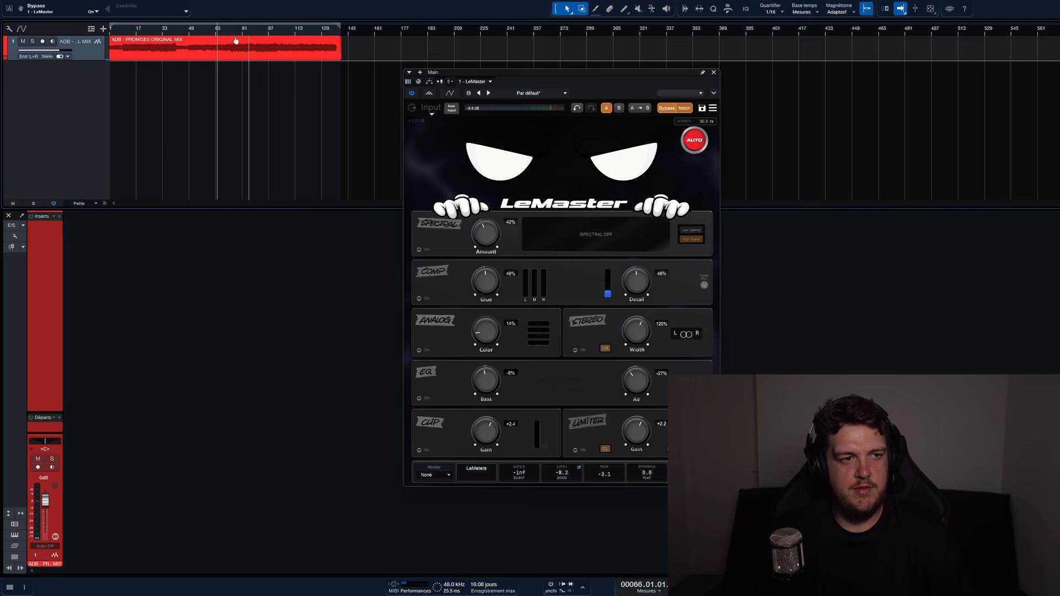
{"action": "left_click", "coordinate": [217, 32]}
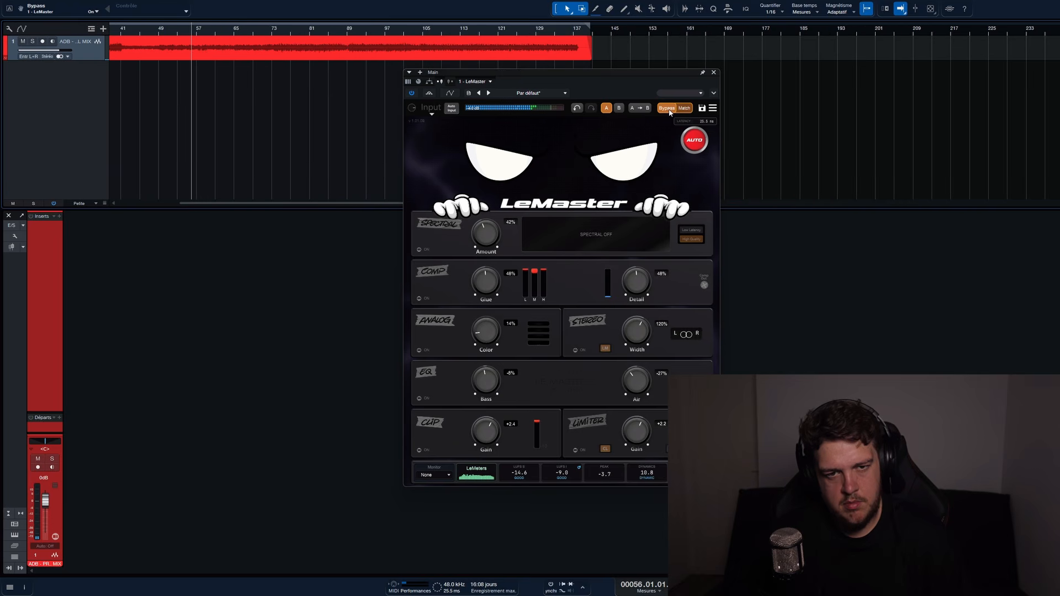
{"action": "left_click", "coordinate": [667, 108]}
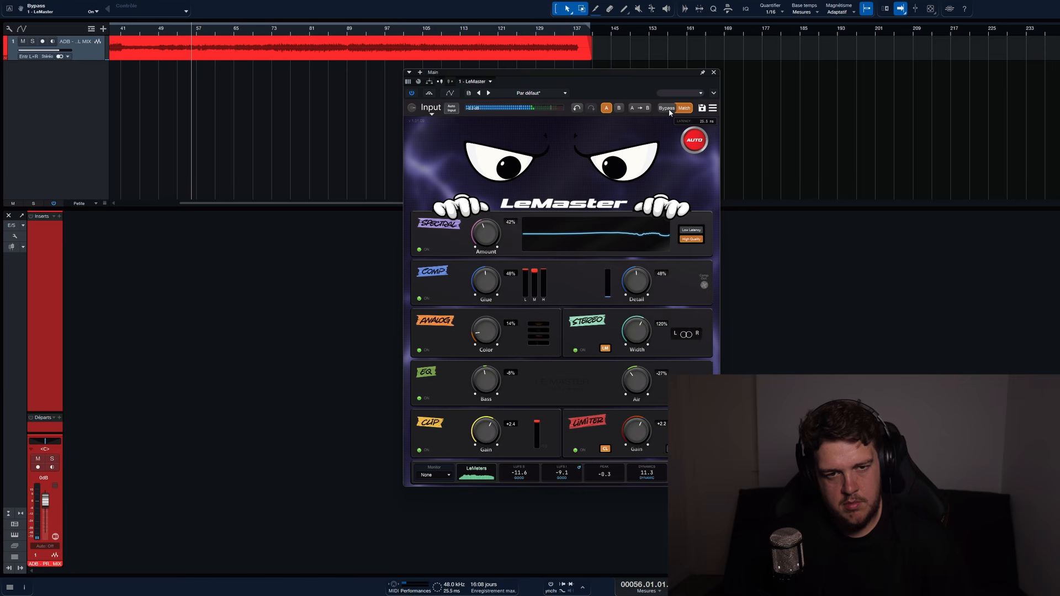
{"action": "left_click", "coordinate": [667, 108]}
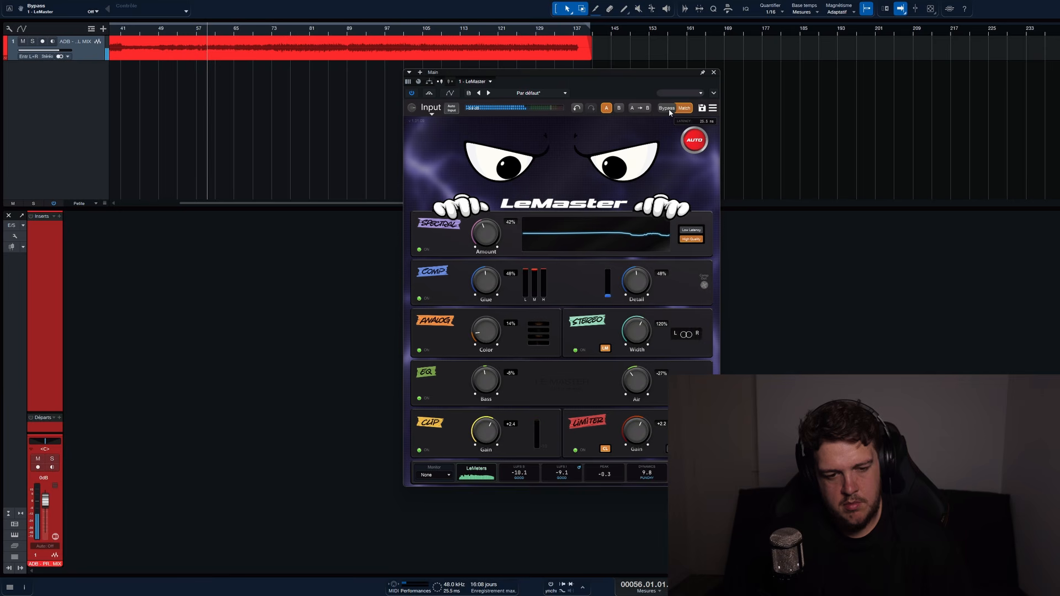
{"action": "left_click", "coordinate": [667, 108]}
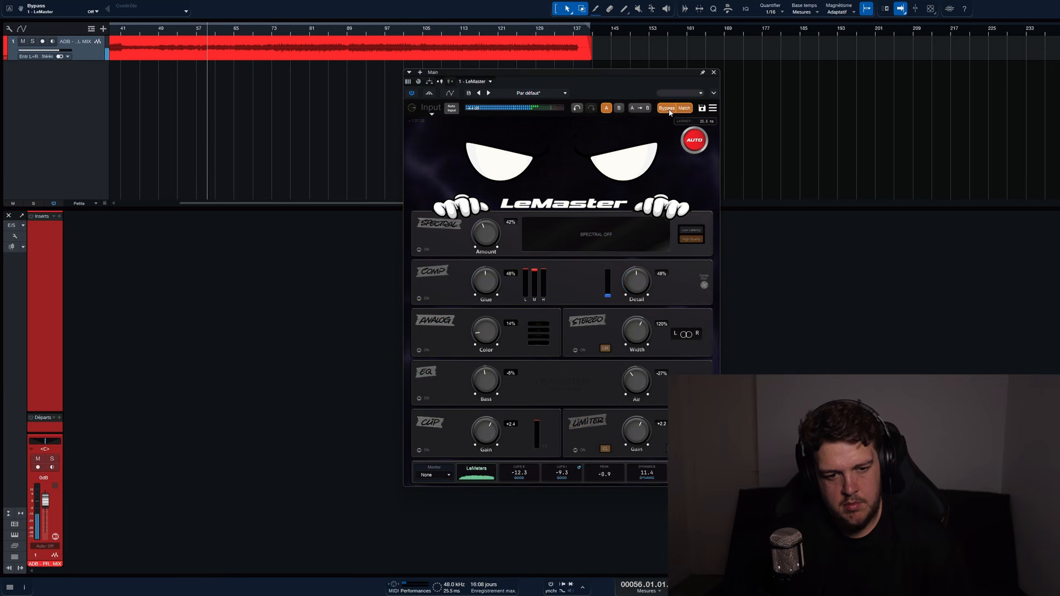
{"action": "left_click", "coordinate": [667, 108]}
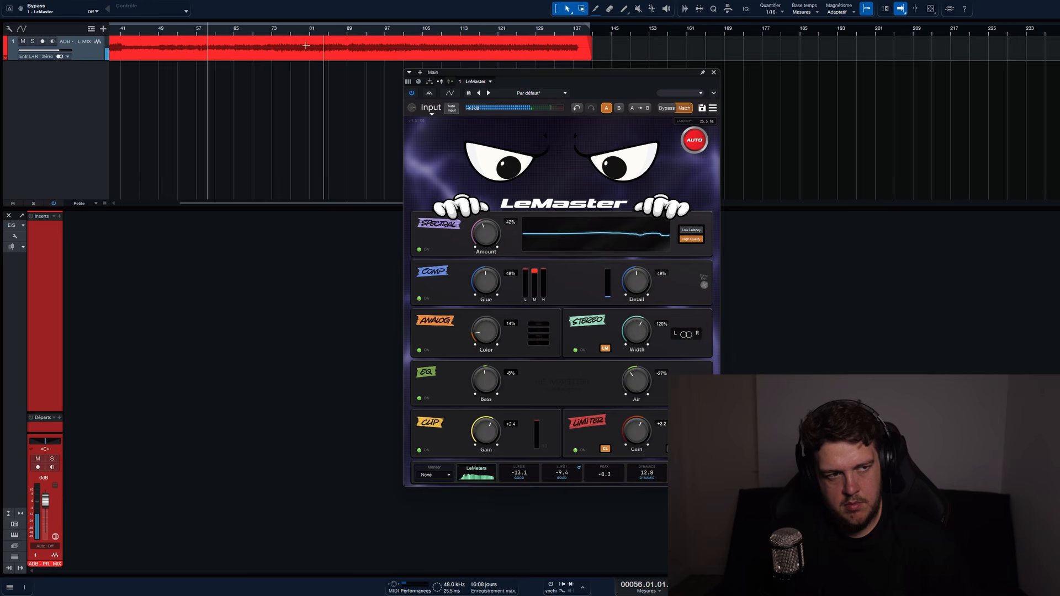
Play the track from about bar 89, try EQ Air at -30%, and compare the result against the bypassed mix.
{"action": "left_click", "coordinate": [347, 35]}
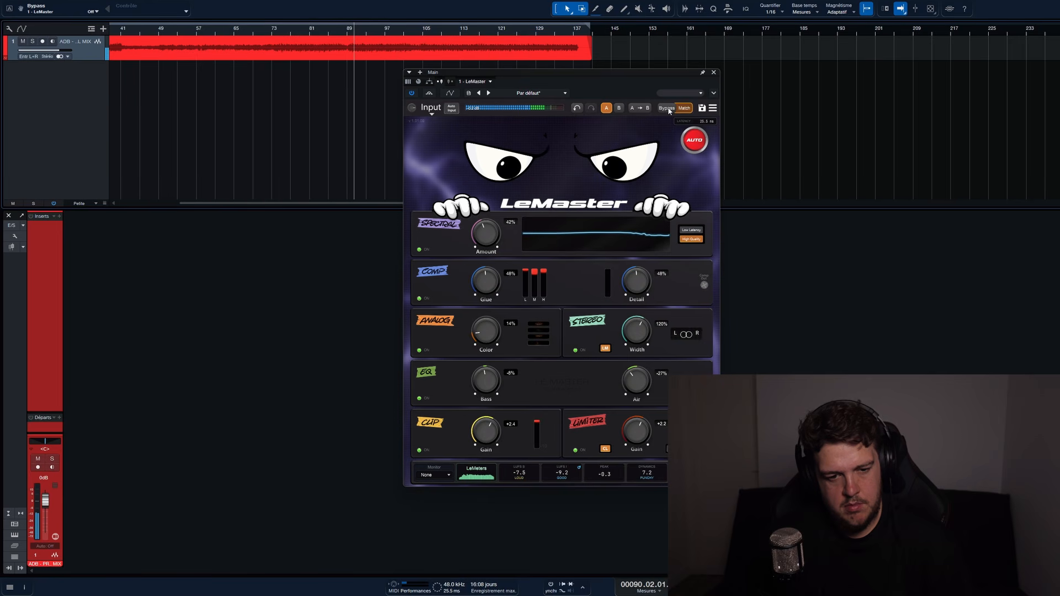
{"action": "left_click_drag", "start_coordinate": [636, 382], "coordinate": [637, 388]}
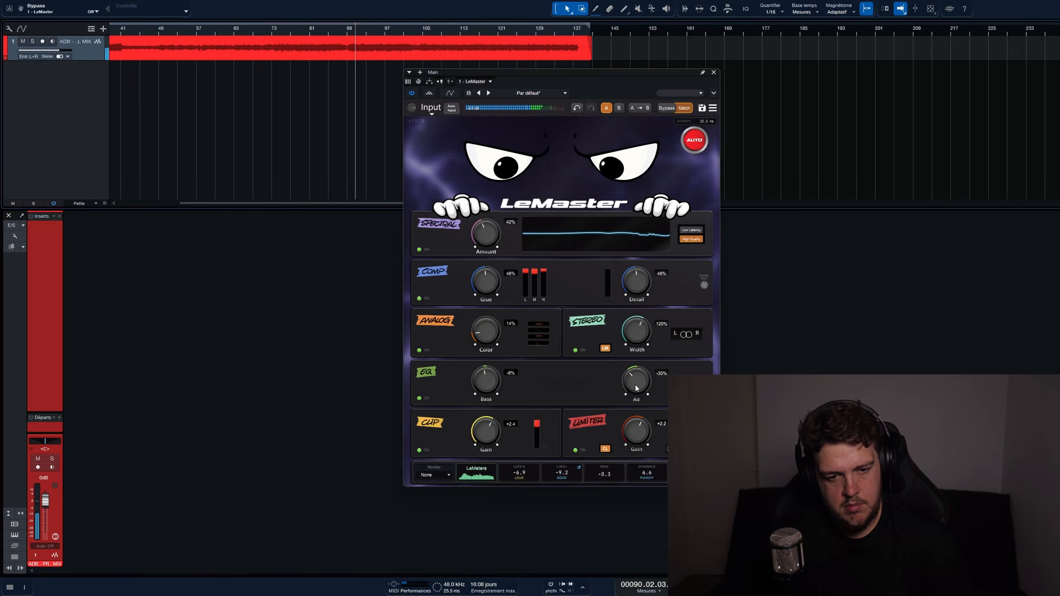
{"action": "left_click", "coordinate": [663, 110]}
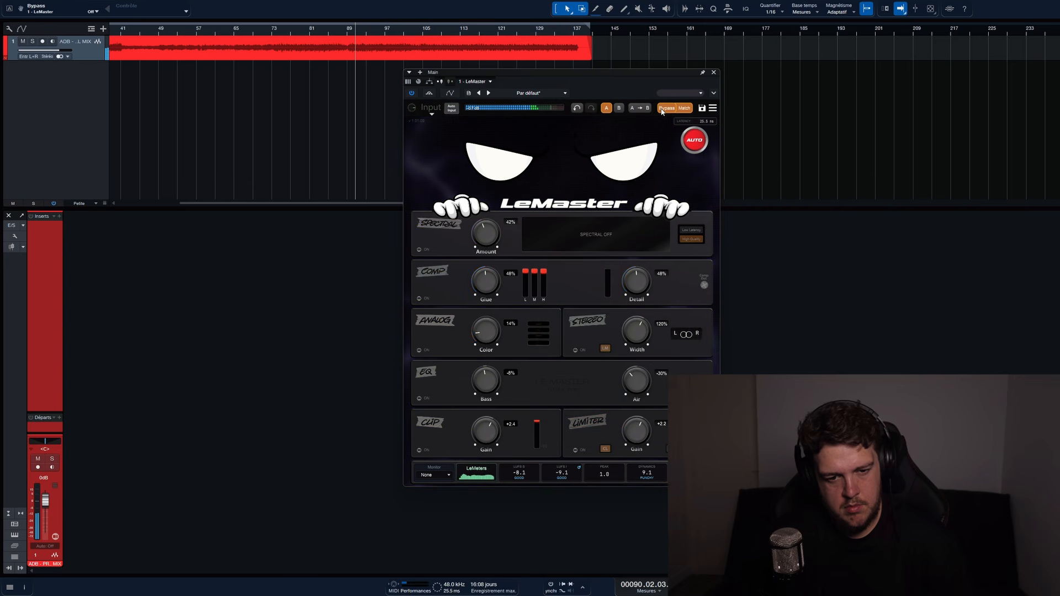
{"action": "left_click", "coordinate": [662, 109]}
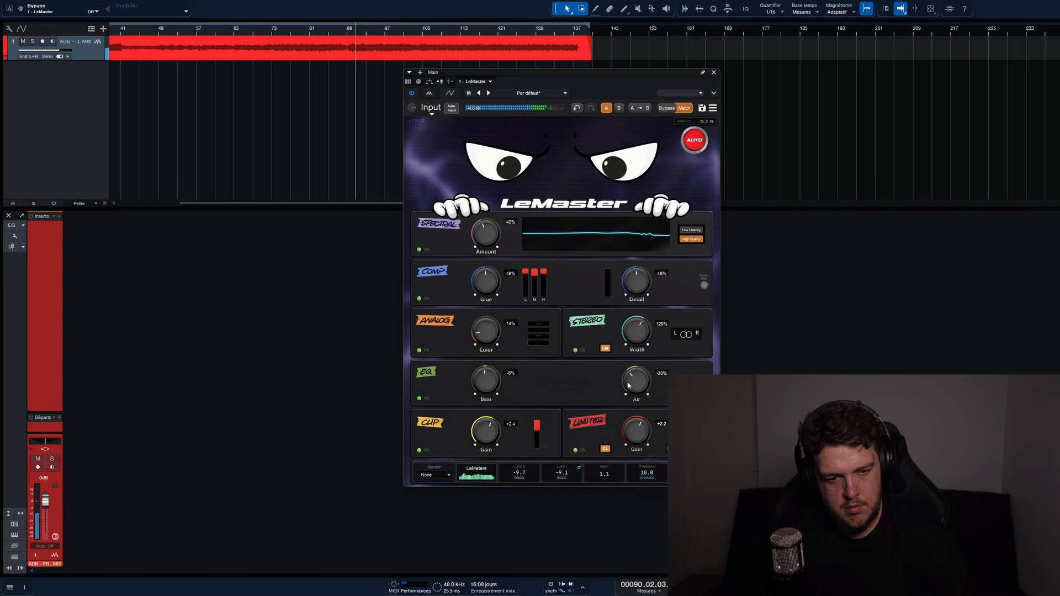
Set the EQ module's Air to -23% and compare the master against the bypassed mix.
{"action": "left_click_drag", "start_coordinate": [634, 386], "coordinate": [633, 379]}
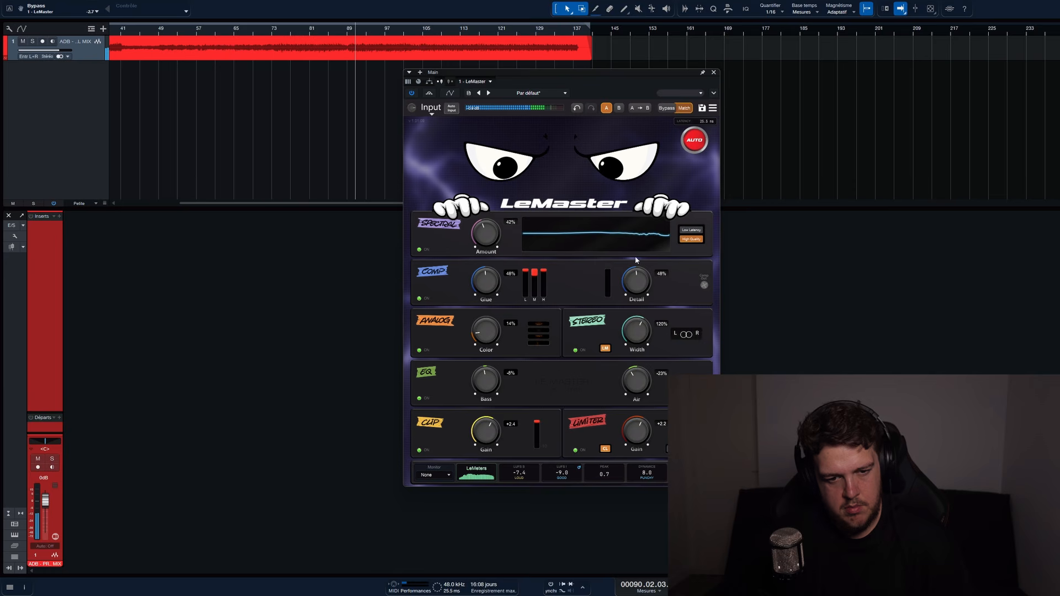
{"action": "left_click", "coordinate": [662, 109]}
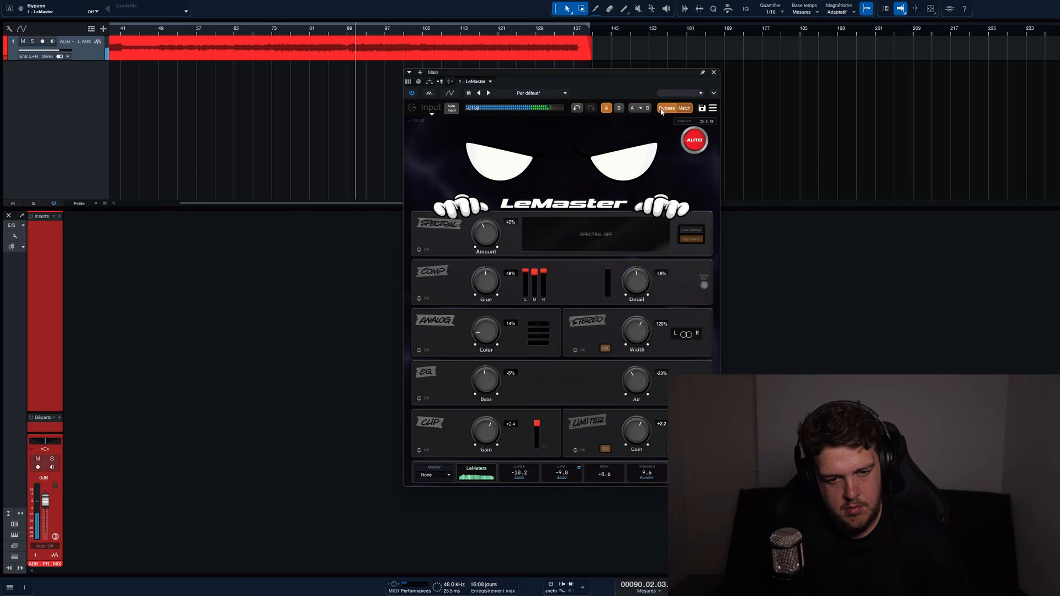
{"action": "left_click", "coordinate": [662, 109]}
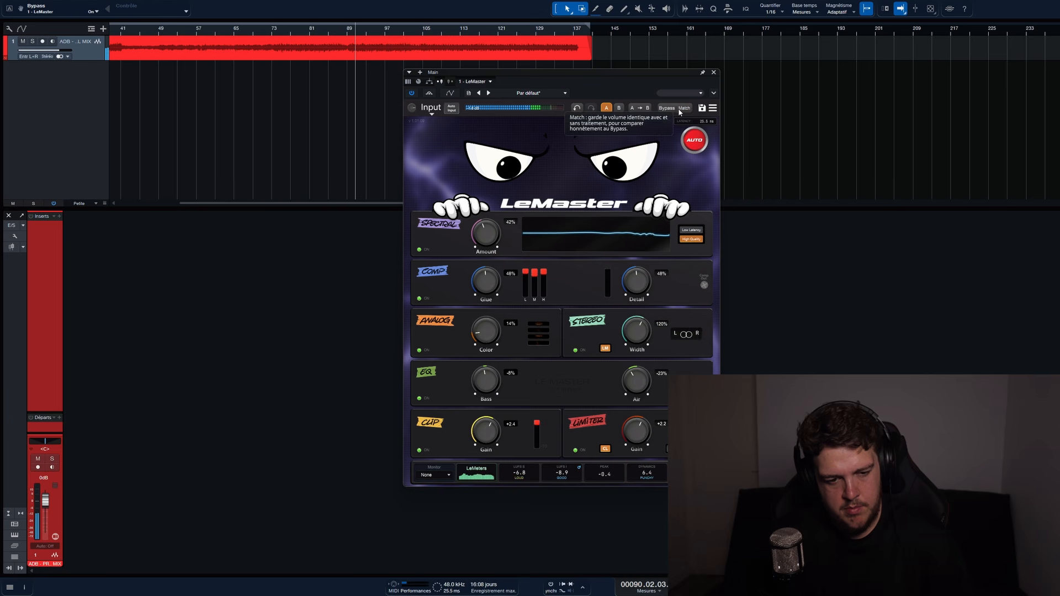
Turn off the Match option, stop playback, and raise the EQ module's Air to -18%.
{"action": "key", "text": "space"}
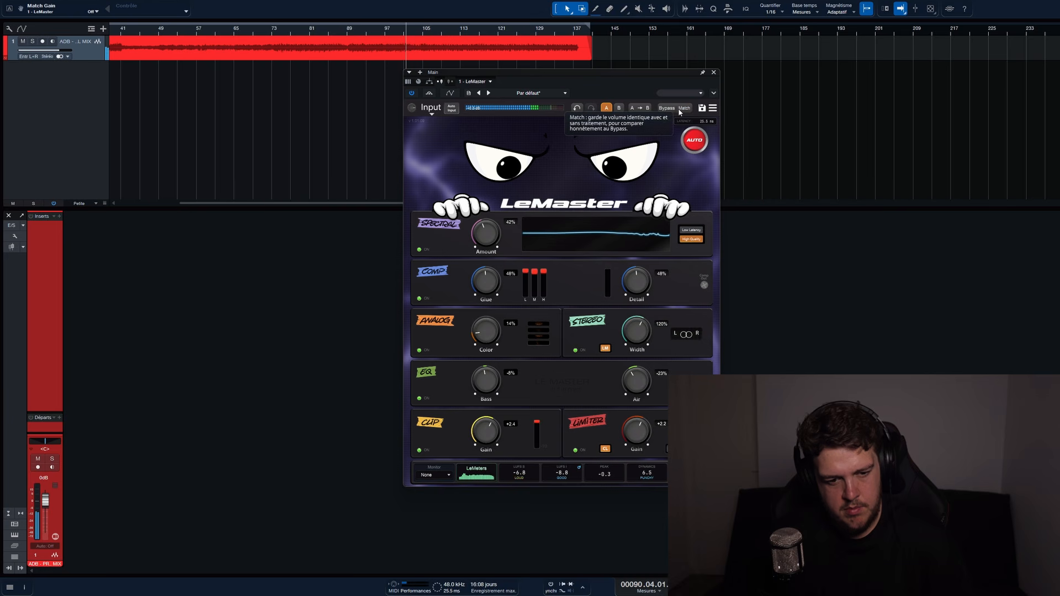
{"action": "left_click", "coordinate": [681, 109]}
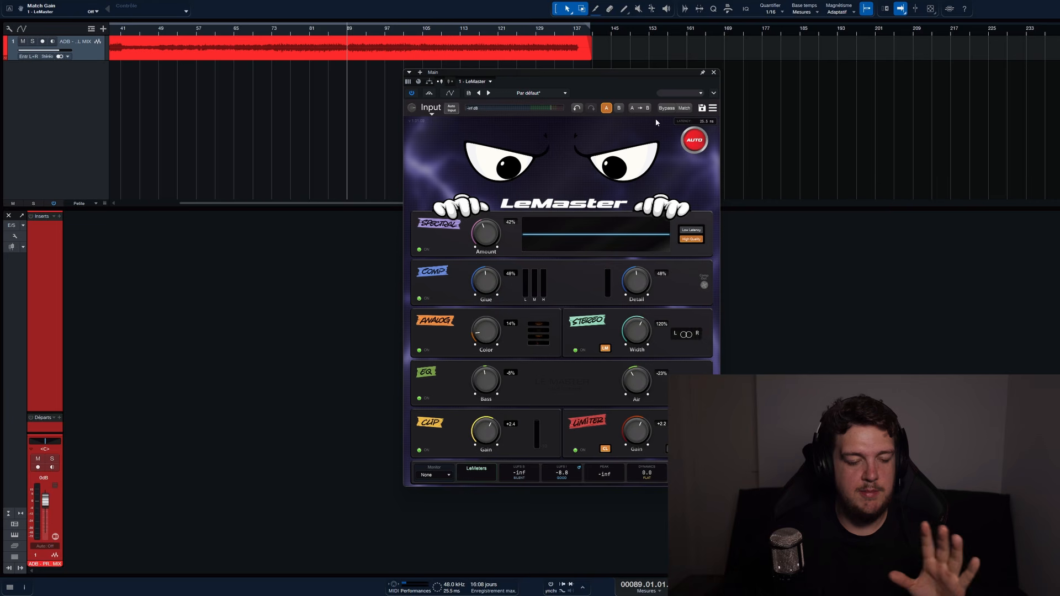
{"action": "left_click_drag", "start_coordinate": [642, 388], "coordinate": [638, 392]}
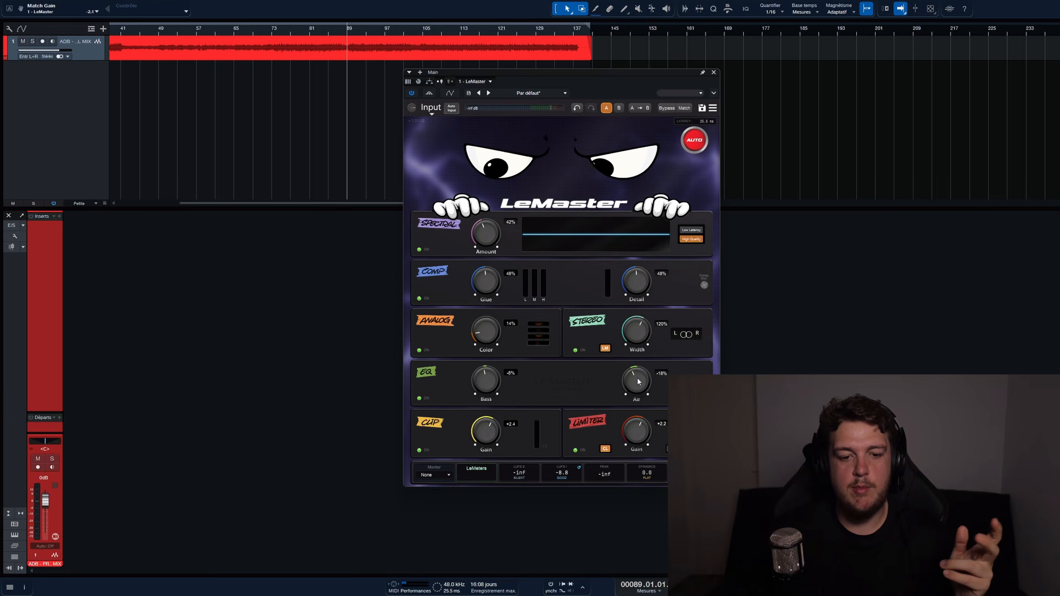
{"action": "left_click_drag", "start_coordinate": [638, 392], "coordinate": [640, 382]}
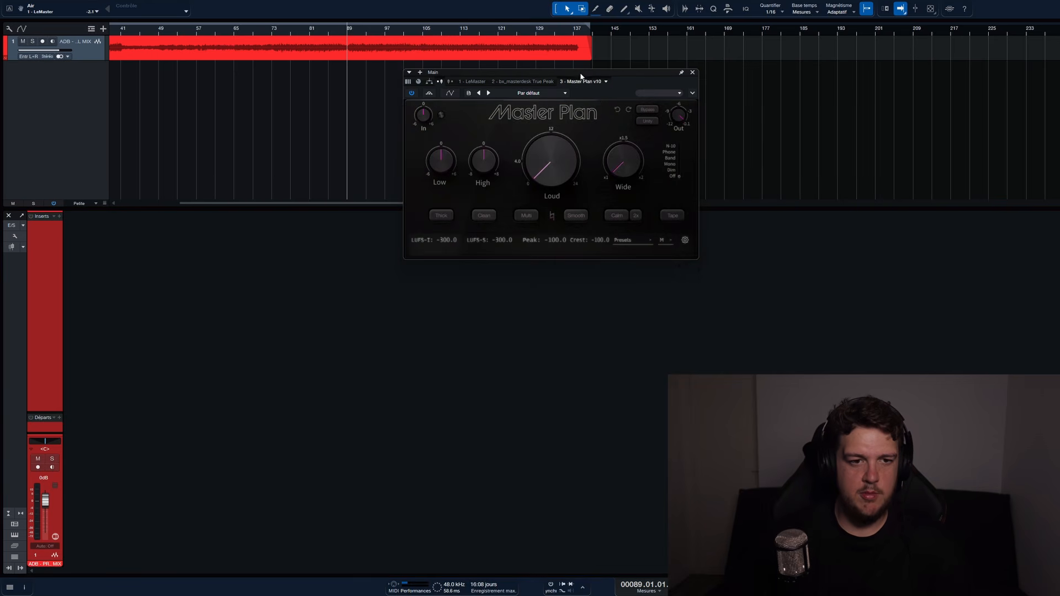
Look over the Master Plan and bx_masterdesk True Peak plug-ins on the Main channel and return to the LeMaster controls.
{"action": "left_click_drag", "start_coordinate": [581, 75], "coordinate": [627, 144]}
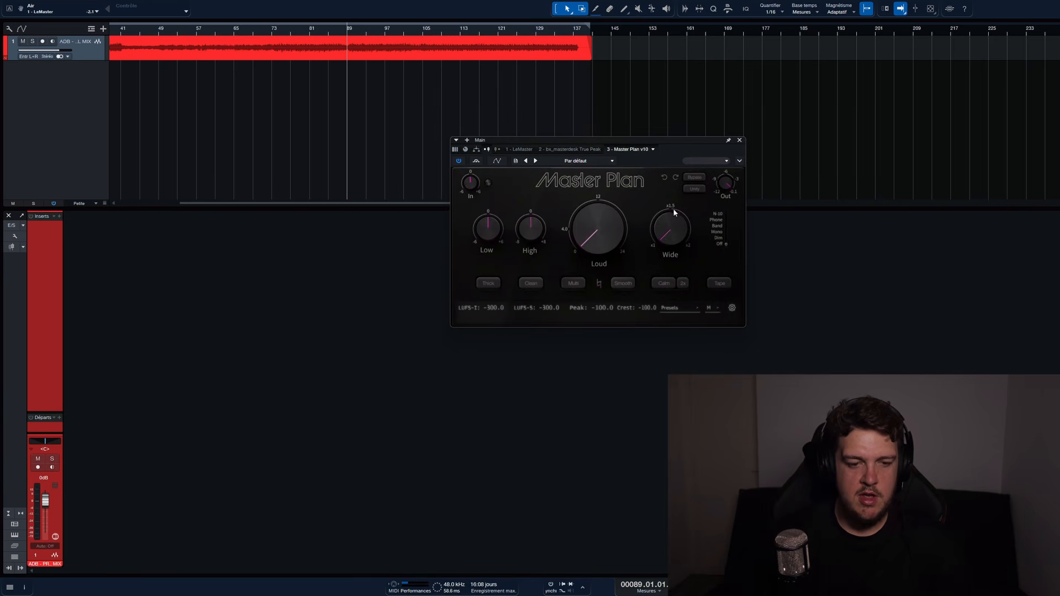
{"action": "left_click_drag", "start_coordinate": [581, 259], "coordinate": [447, 296]}
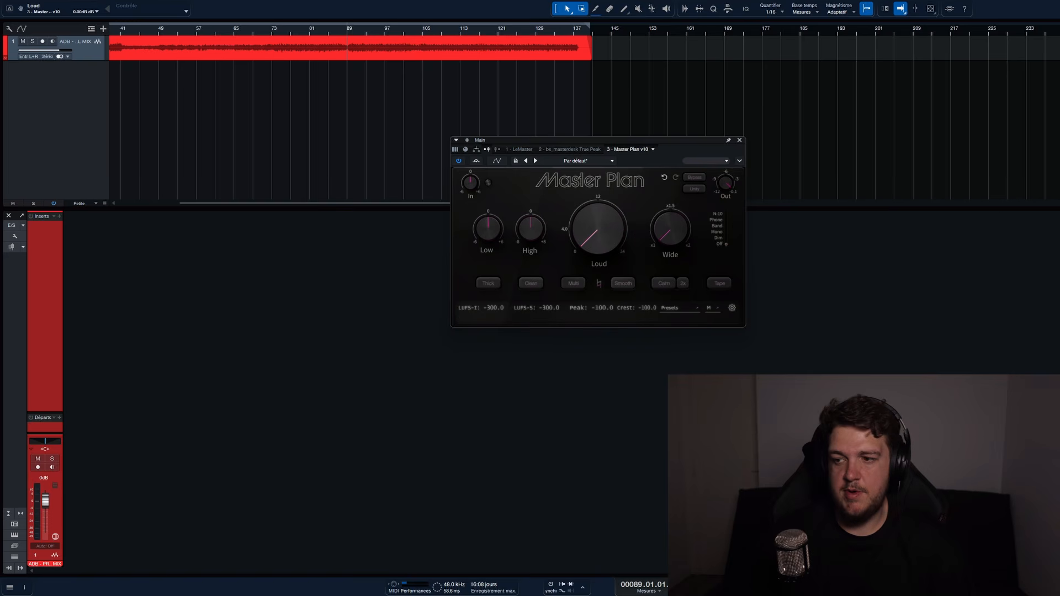
{"action": "left_click", "coordinate": [739, 140]}
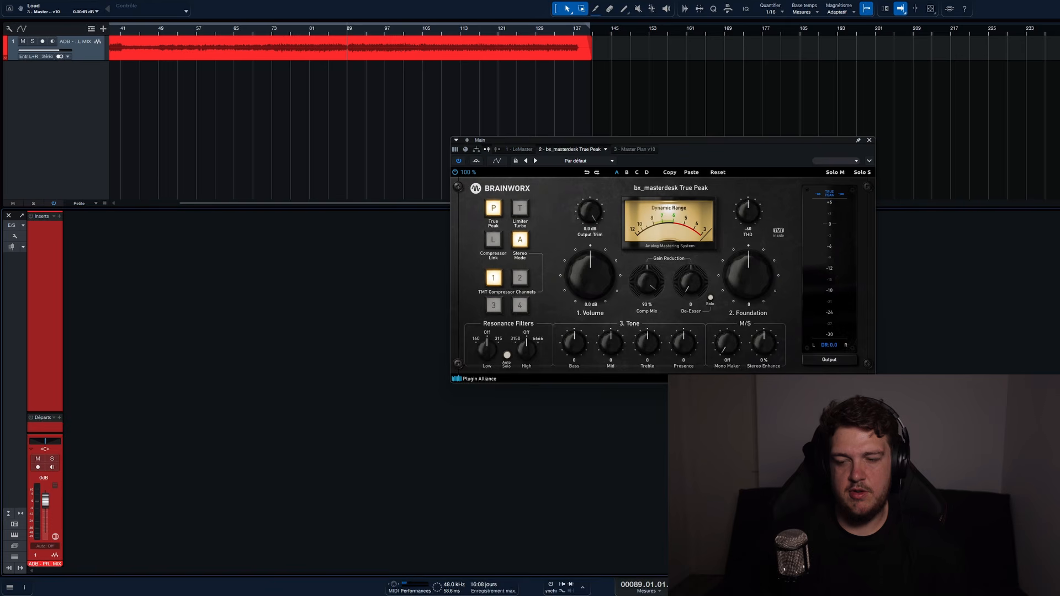
{"action": "left_click", "coordinate": [520, 149]}
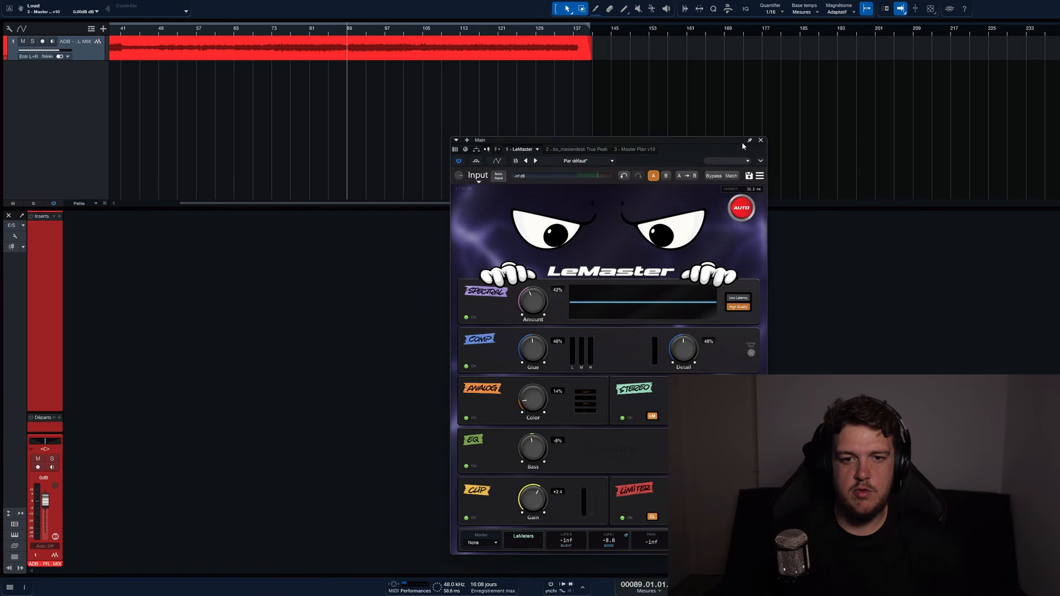
{"action": "left_click_drag", "start_coordinate": [740, 141], "coordinate": [711, 109]}
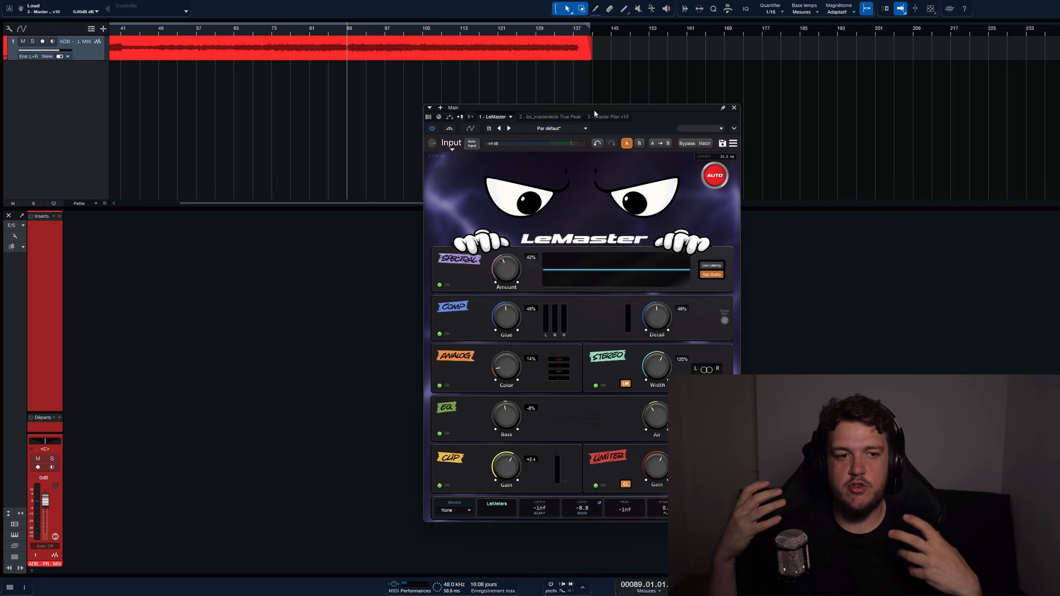
Load the Mixfield Master preset in LeMaster and raise the Comp module's Glue to 36%.
{"action": "scroll", "coordinate": [505, 377], "scroll_direction": "up", "scroll_amount": 1}
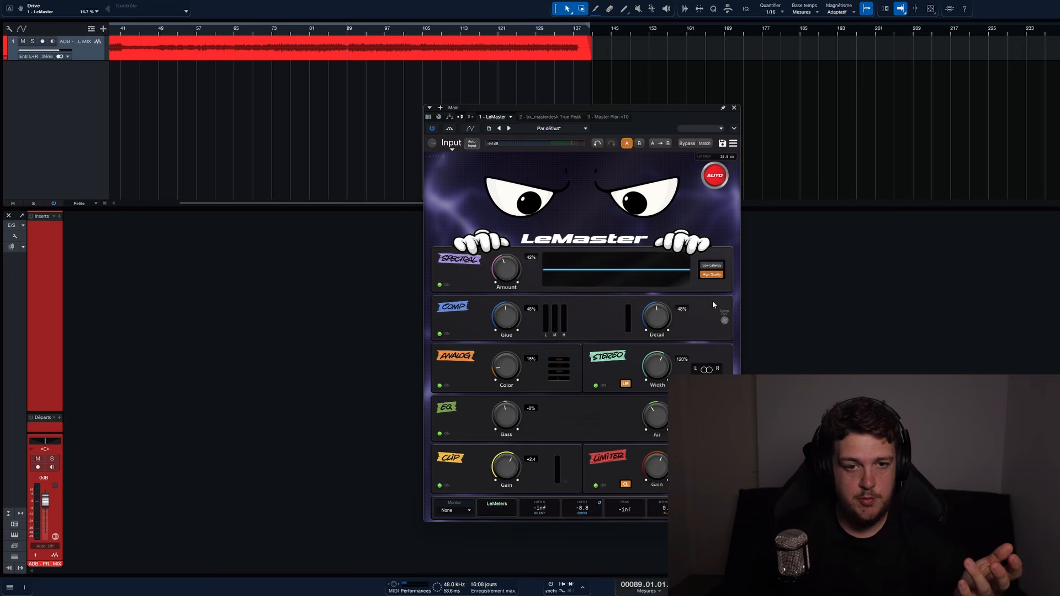
{"action": "left_click", "coordinate": [733, 143]}
{"action": "left_click", "coordinate": [773, 308]}
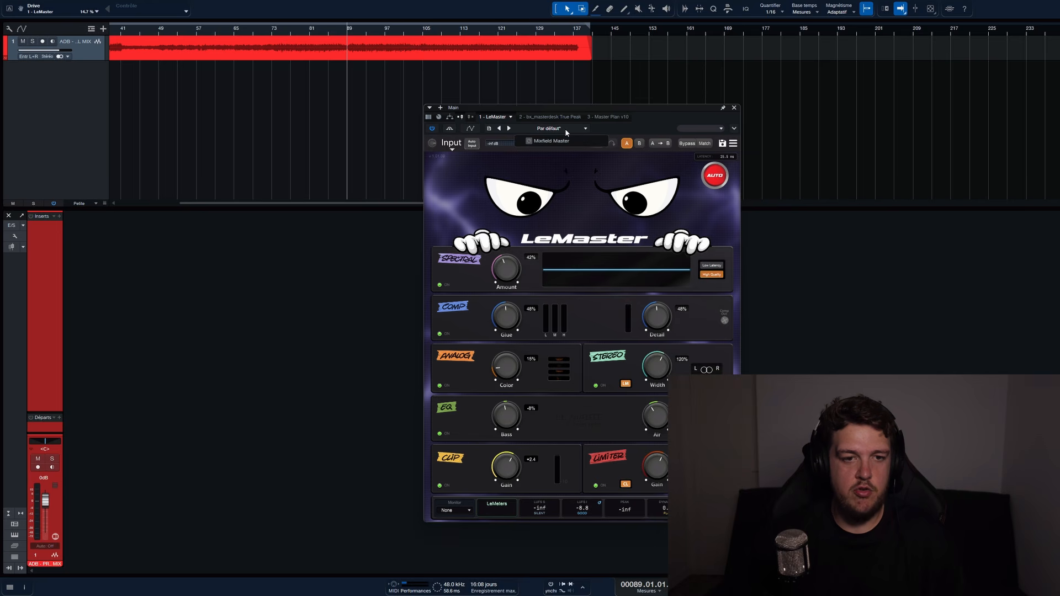
{"action": "left_click_drag", "start_coordinate": [533, 256], "coordinate": [533, 268]}
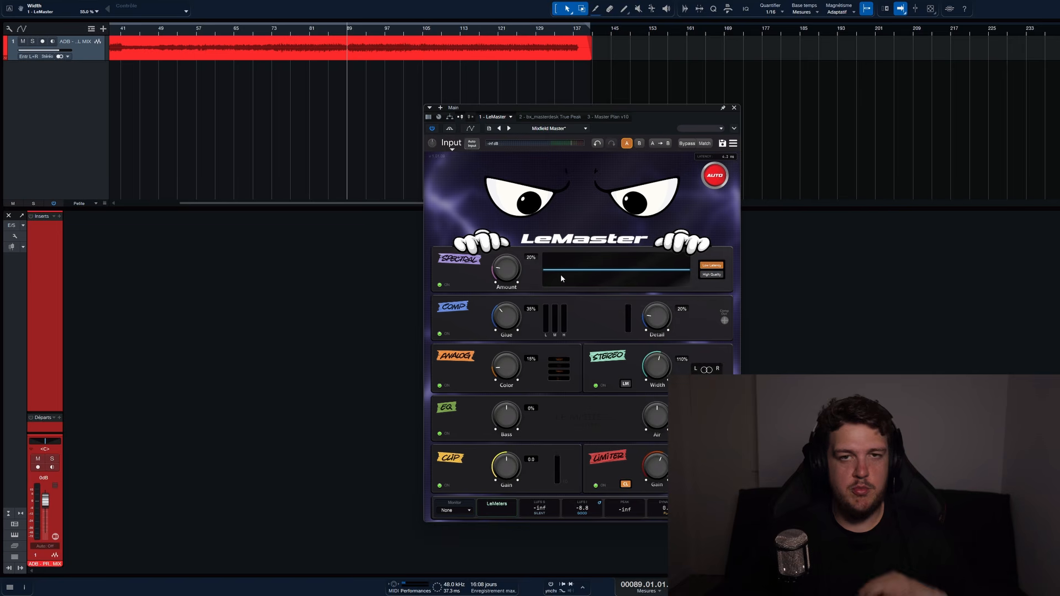
{"action": "scroll", "coordinate": [512, 321], "scroll_direction": "up", "scroll_amount": 2}
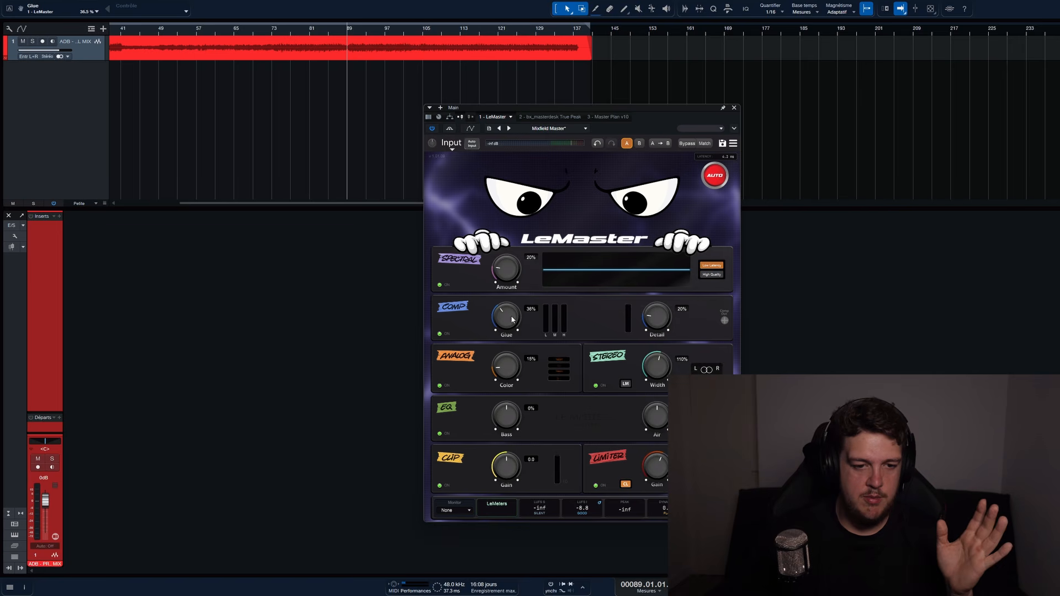
Try raising the Comp module's Glue to 45%, the Analog module's Color to 22% and the Clip module's Gain to +0.9.
{"action": "scroll", "coordinate": [506, 364], "scroll_direction": "up", "scroll_amount": 2}
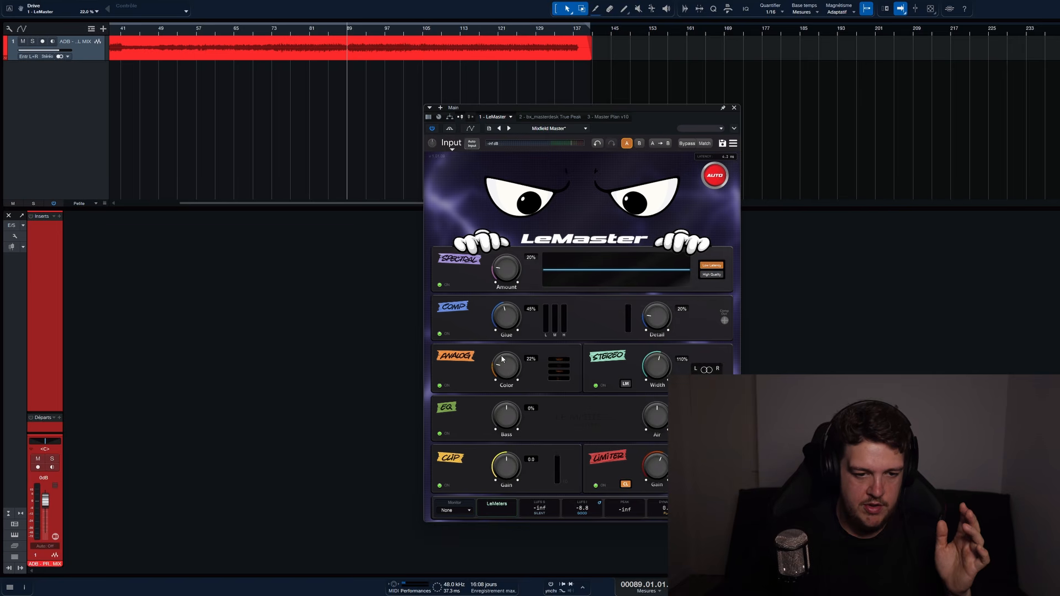
{"action": "scroll", "coordinate": [506, 468], "scroll_direction": "up", "scroll_amount": 2}
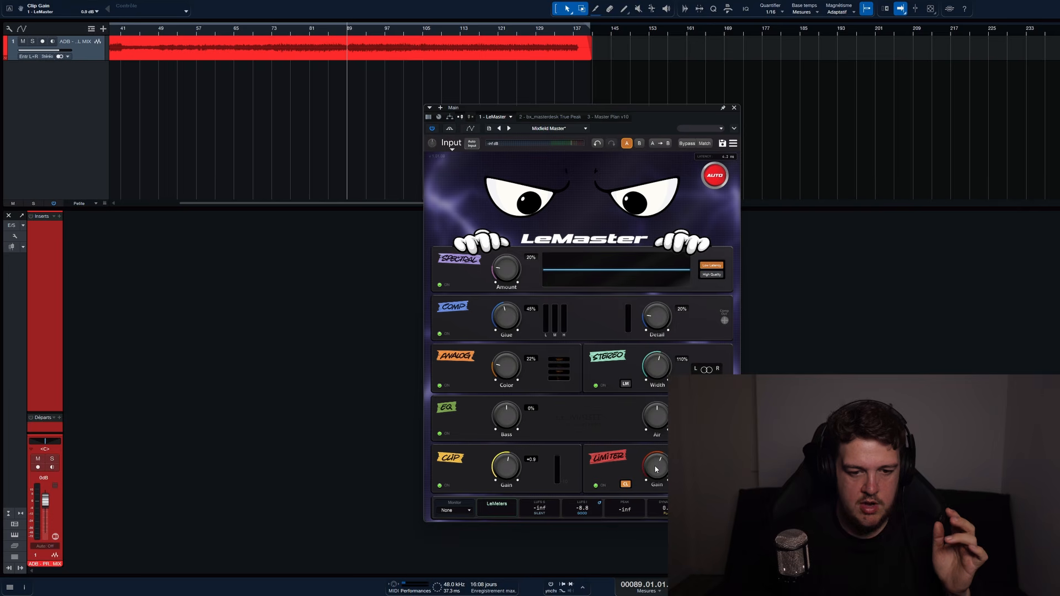
{"action": "scroll", "coordinate": [507, 469], "scroll_direction": "down", "scroll_amount": 2}
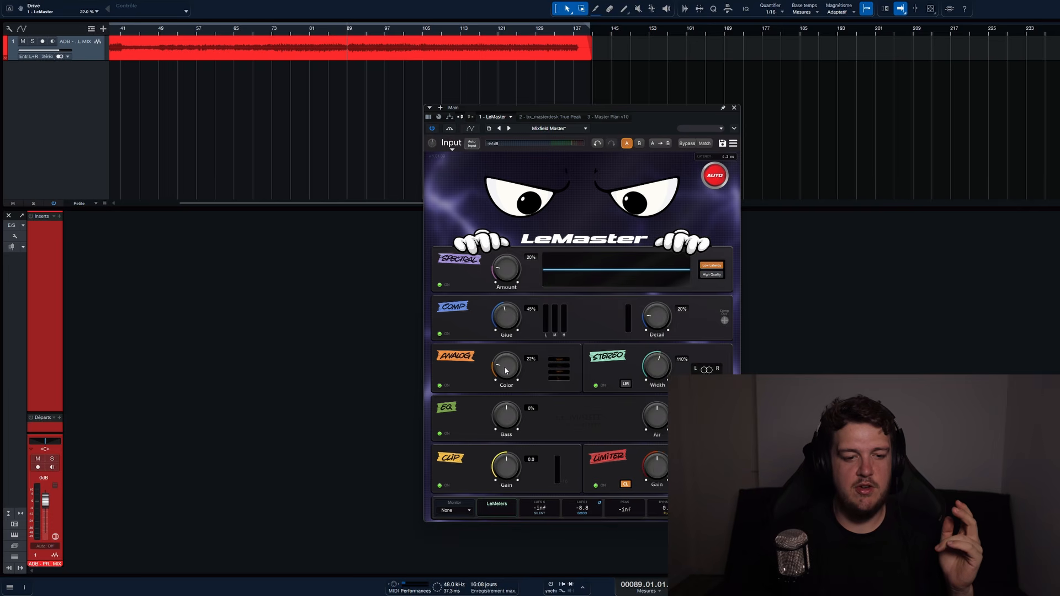
Lower Spectral Amount, Comp Glue and Comp Detail to 0%, Analog Color to 10% and Stereo Width to 100%.
{"action": "scroll", "coordinate": [501, 263], "scroll_direction": "down", "scroll_amount": 4}
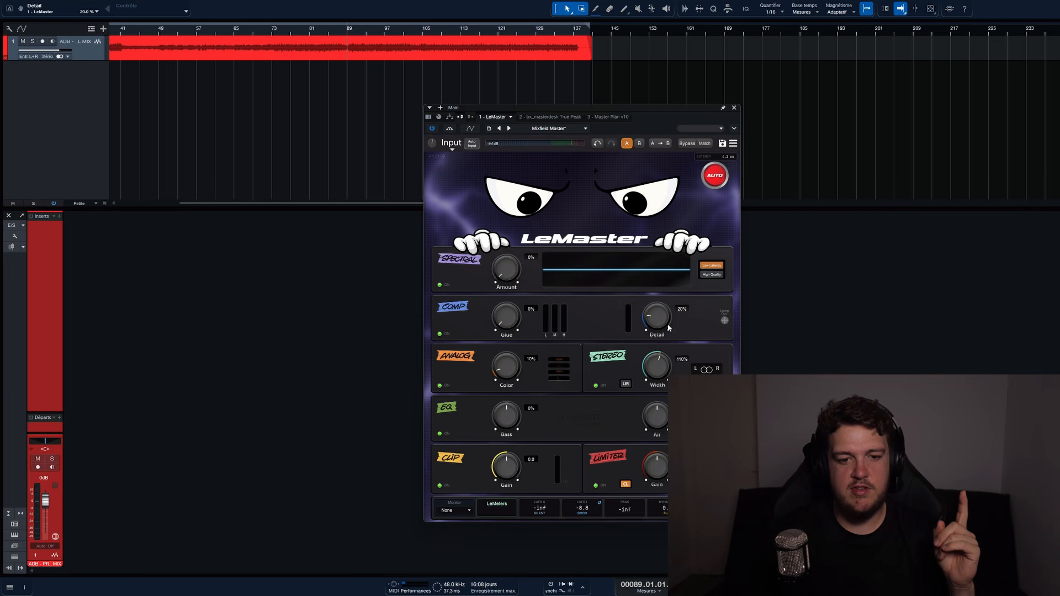
{"action": "scroll", "coordinate": [666, 325], "scroll_direction": "down", "scroll_amount": 4}
{"action": "scroll", "coordinate": [656, 366], "scroll_direction": "down", "scroll_amount": 2}
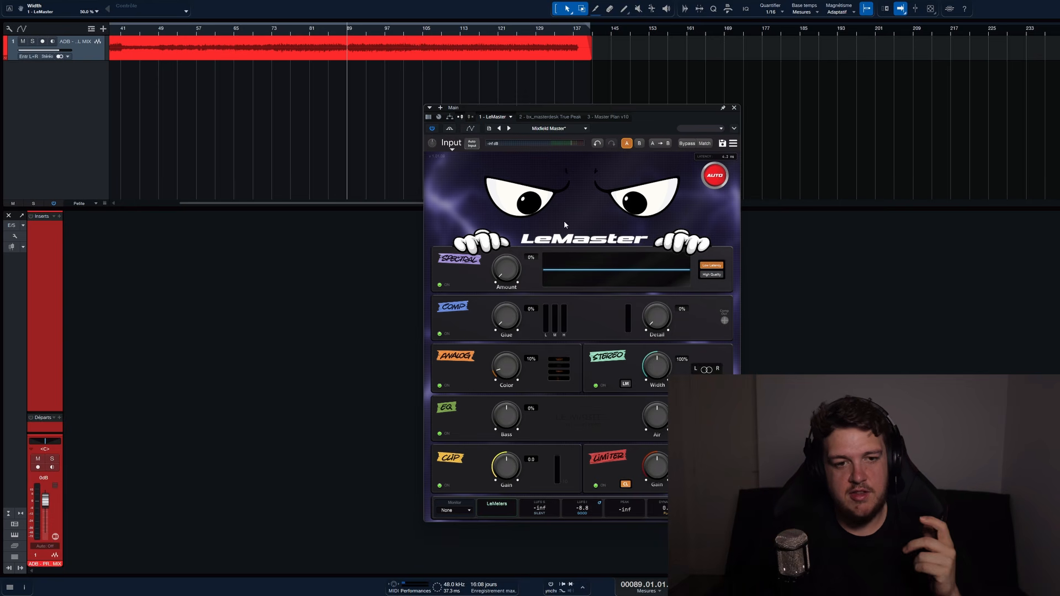
Search the effects for "lift" and insert the Mixfield Lift plug-in on the original mix track.
{"action": "left_click", "coordinate": [59, 216]}
{"action": "type", "text": "li"}
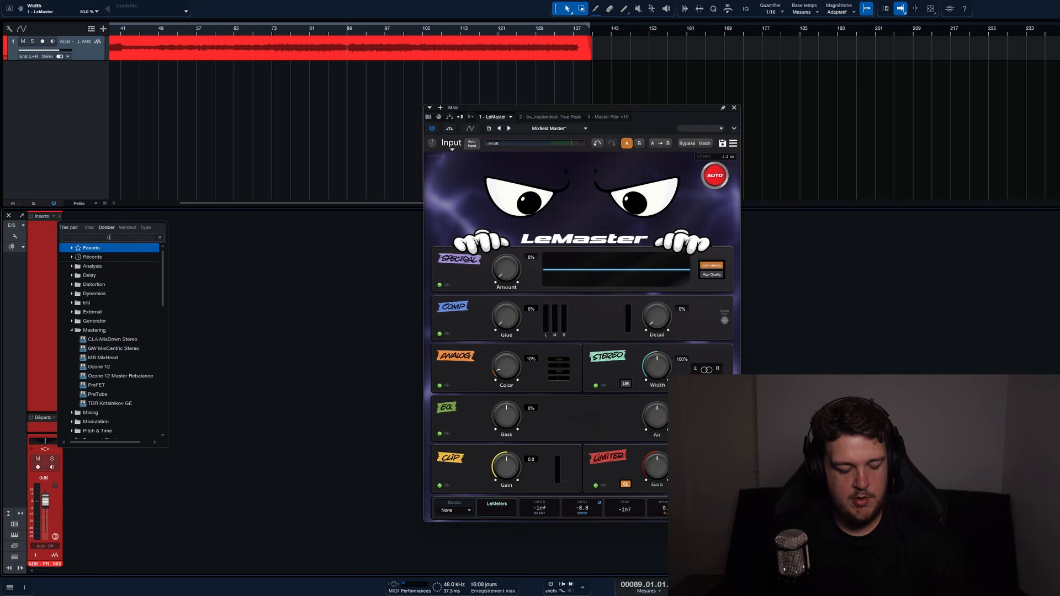
{"action": "type", "text": "ft"}
{"action": "key", "text": "Return"}
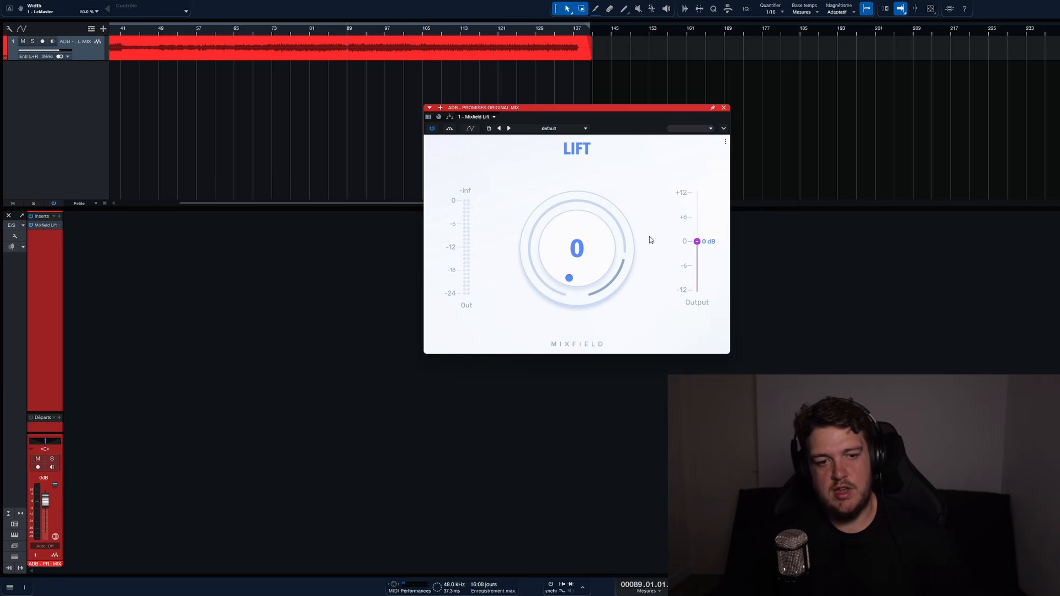
Try different Mix amounts in the Lift plug-in and set the main dial to 80.
{"action": "left_click_drag", "start_coordinate": [557, 257], "coordinate": [588, 245]}
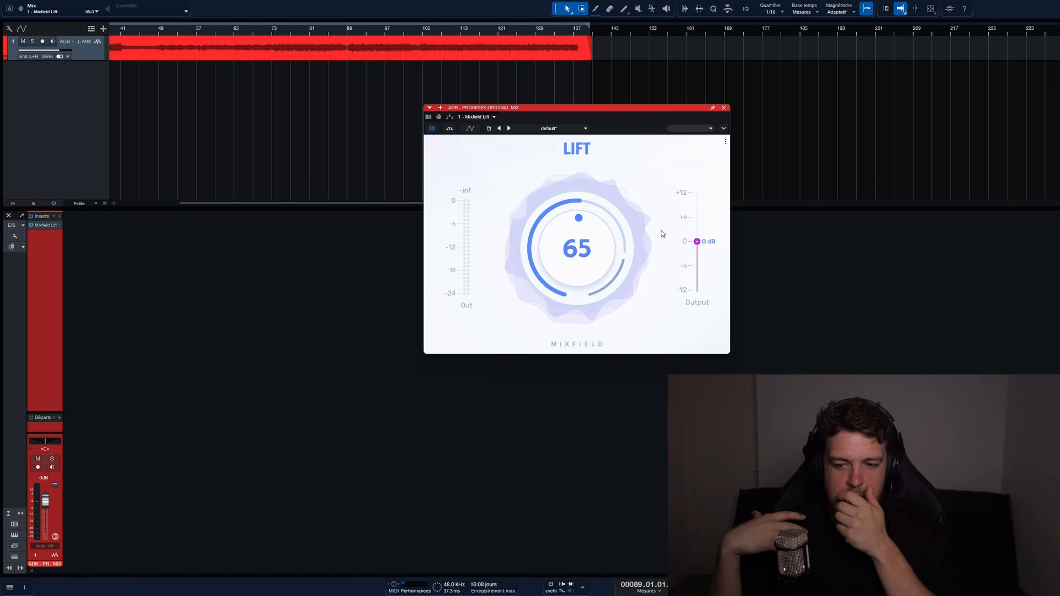
{"action": "mouse_move", "coordinate": [587, 201]}
{"action": "left_mouse_down"}
{"action": "mouse_move", "coordinate": [571, 266]}
{"action": "mouse_move", "coordinate": [578, 208]}
{"action": "left_mouse_up"}
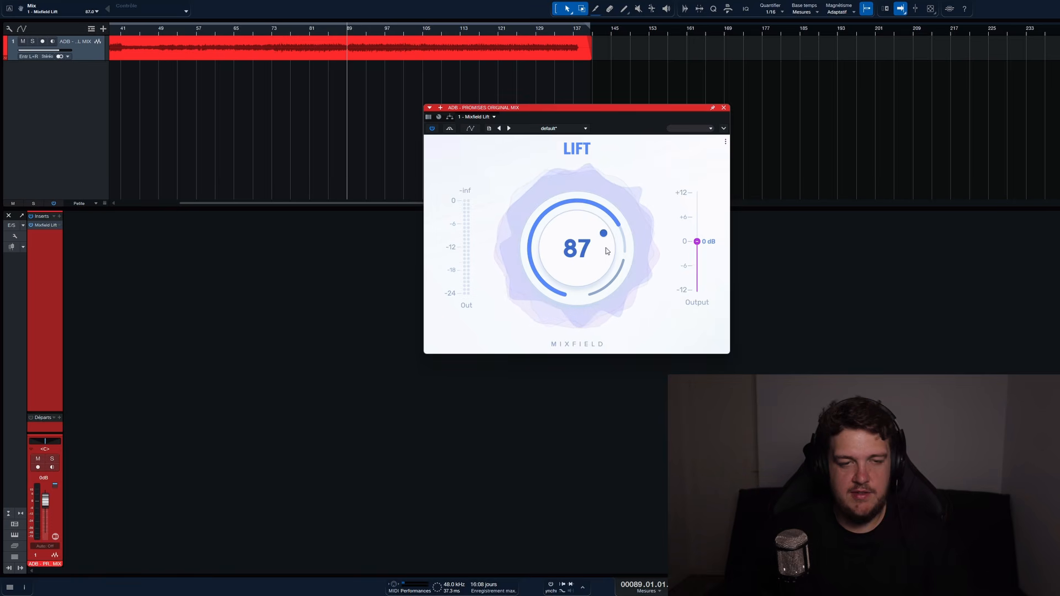
{"action": "left_click_drag", "start_coordinate": [582, 256], "coordinate": [580, 258]}
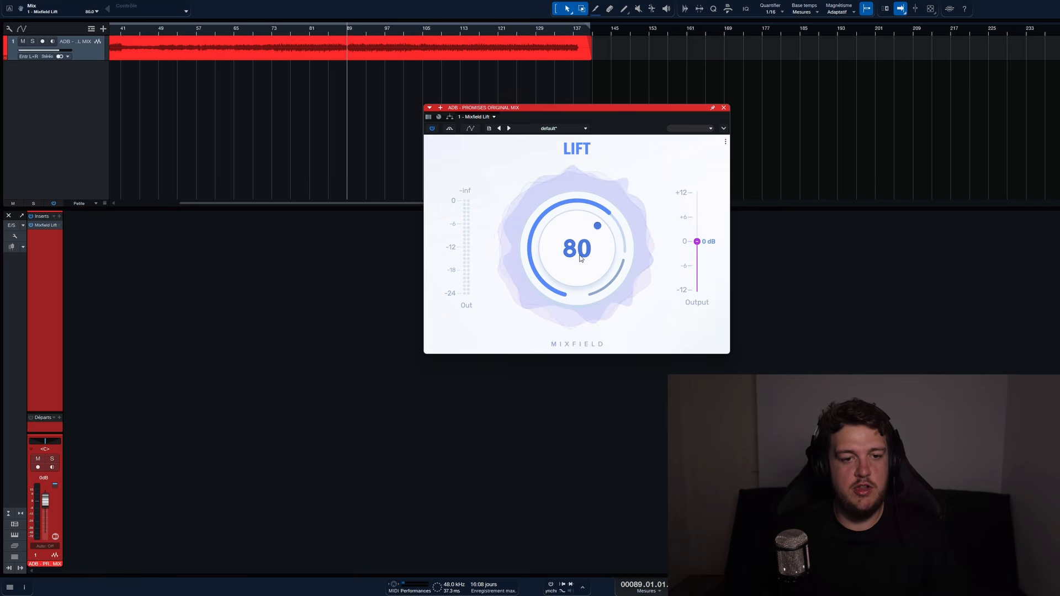